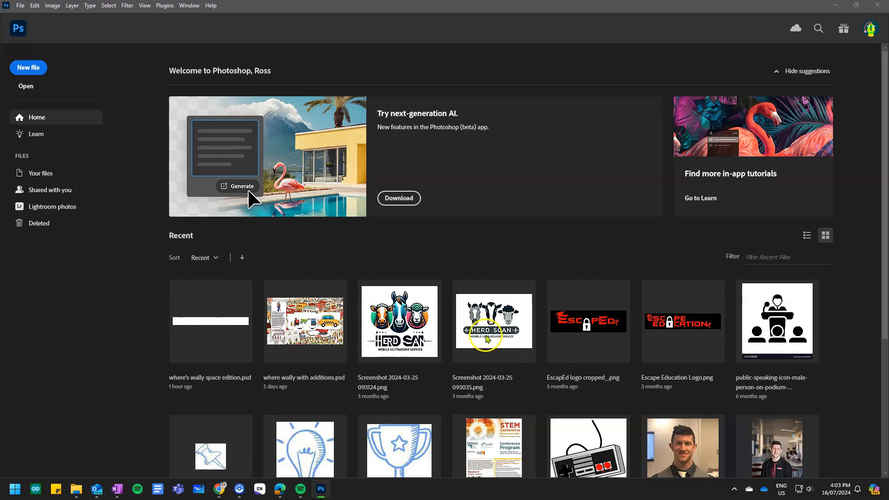
- Start a new document from the A4 print preset and switch it to landscape orientation
click(19, 7)
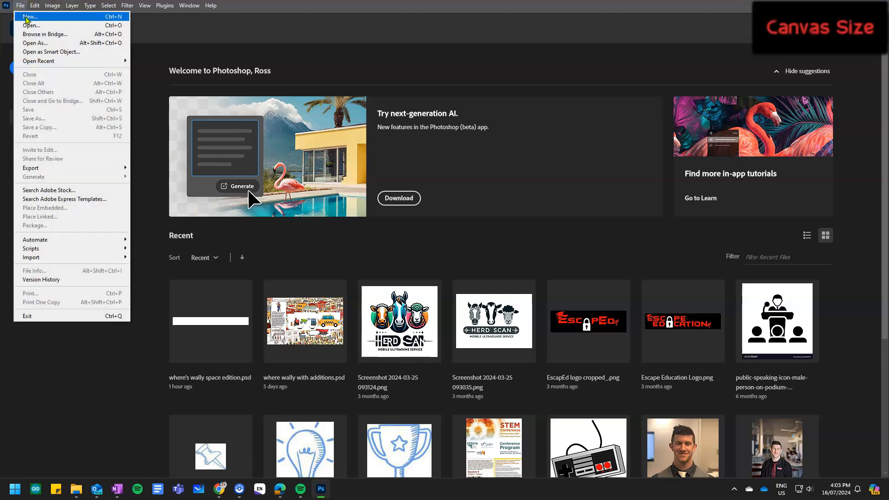
click(28, 17)
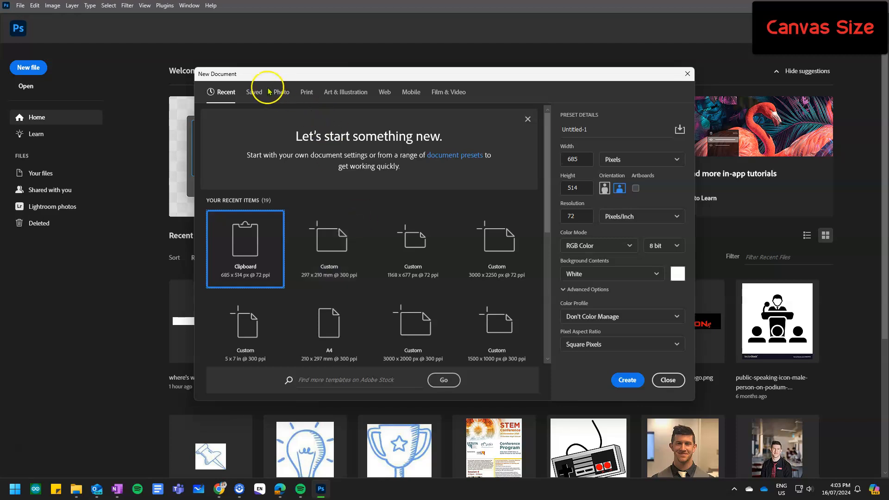
click(459, 100)
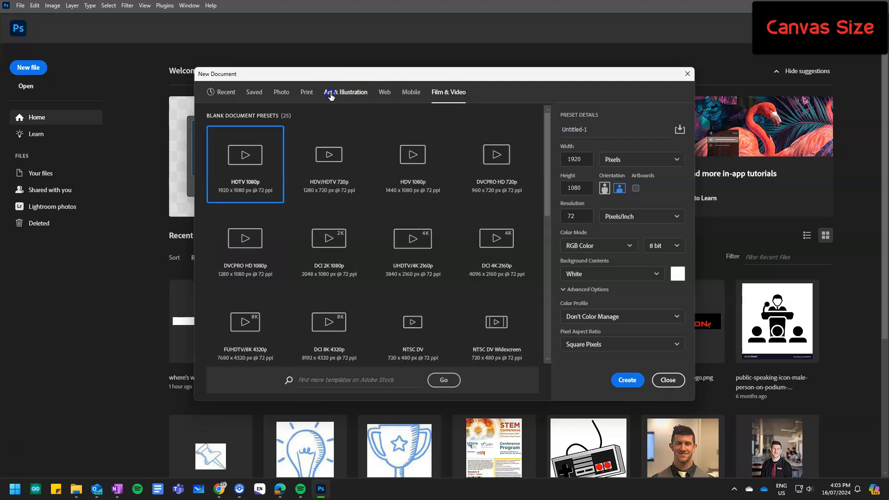
click(331, 96)
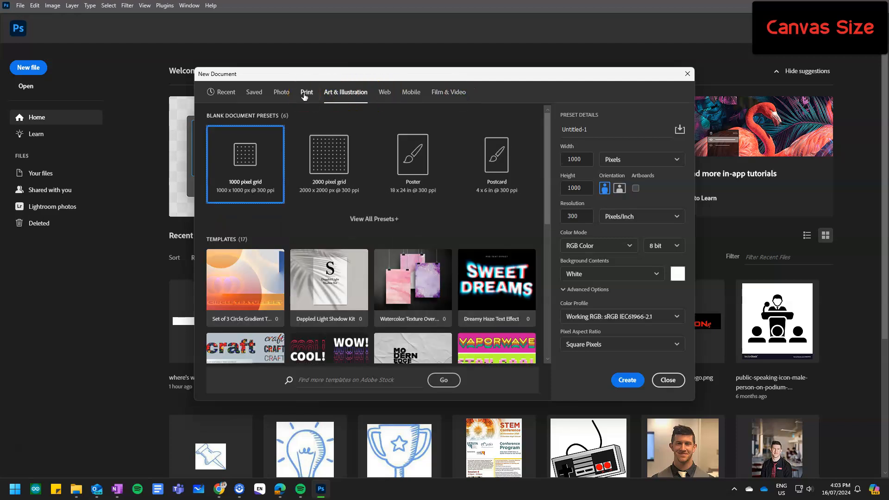
click(305, 94)
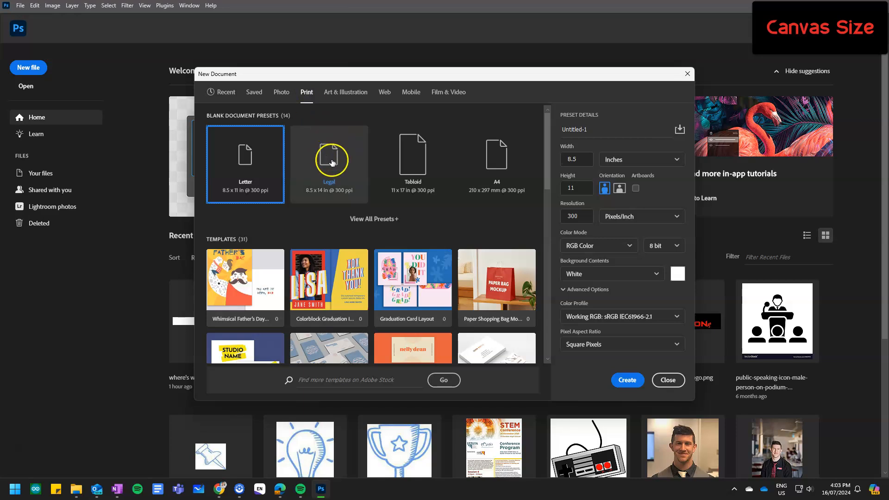
click(499, 167)
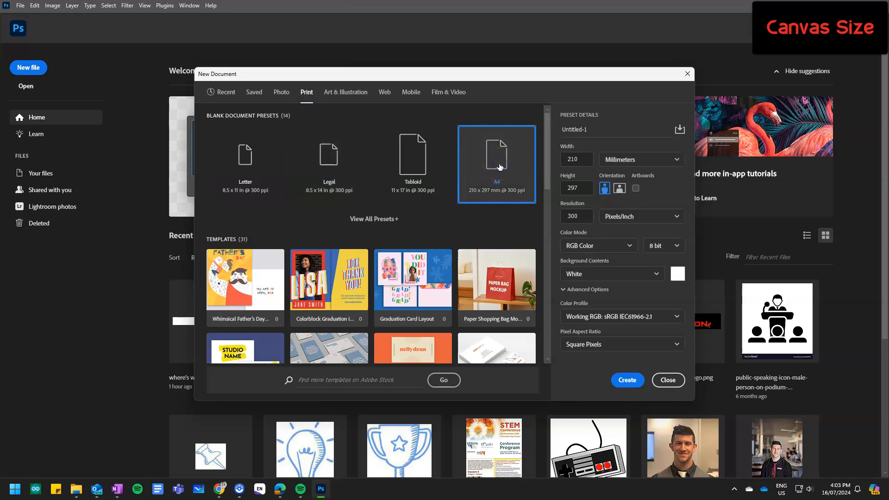
click(620, 188)
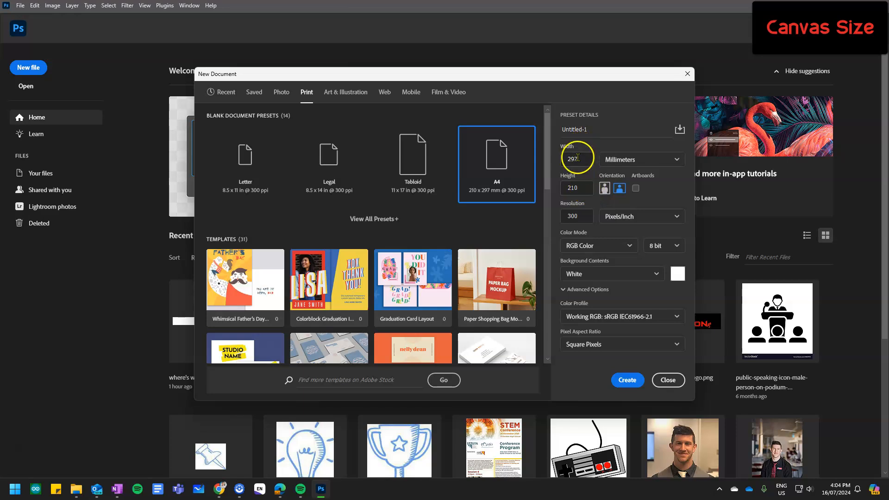
- Create the document at 297 x 210 mm, keeping RGB Color, 8 bit depth and a white background
click(575, 188)
click(629, 248)
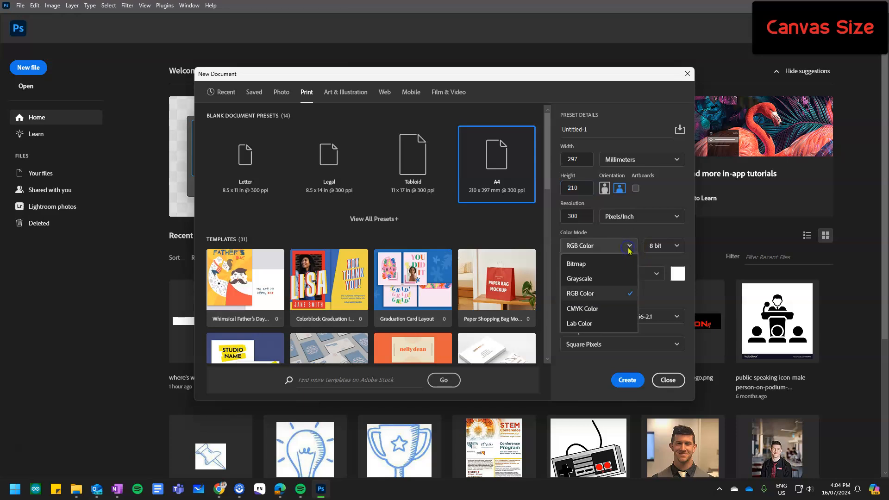
click(629, 249)
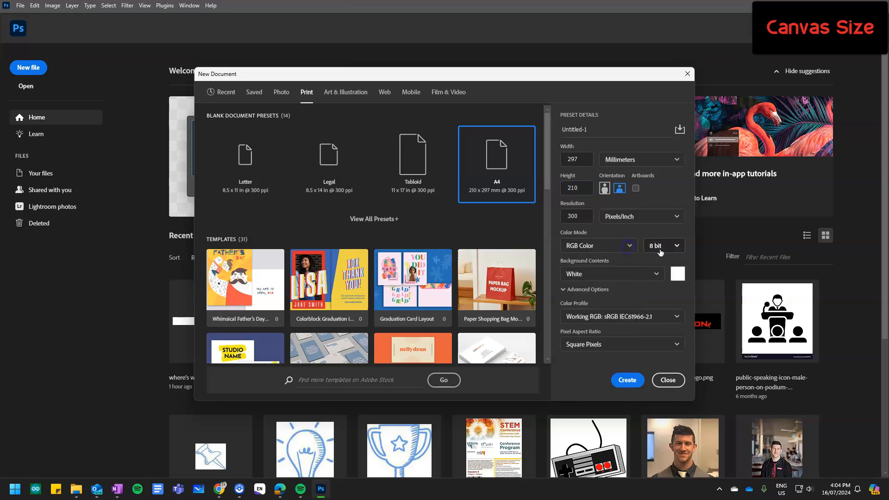
click(671, 247)
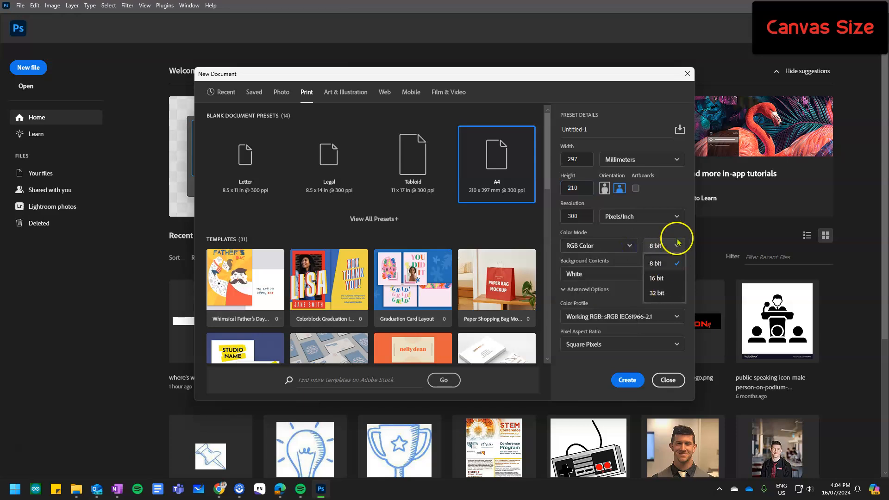
click(676, 247)
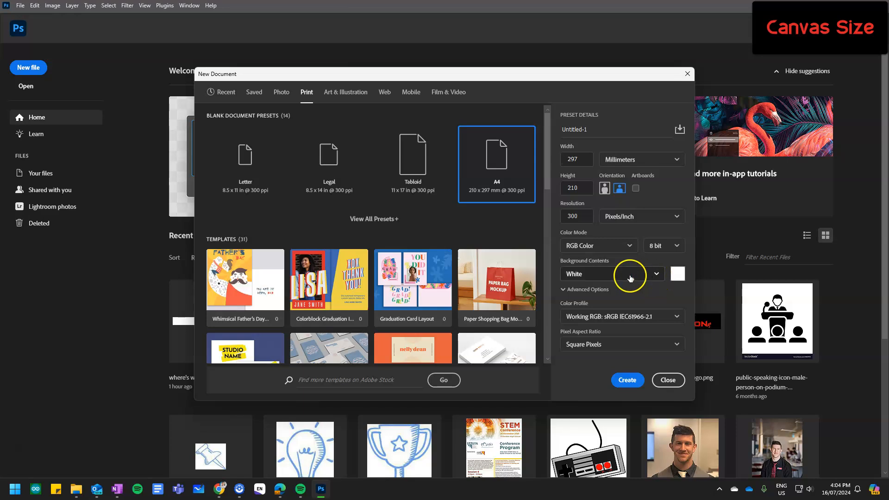
click(638, 383)
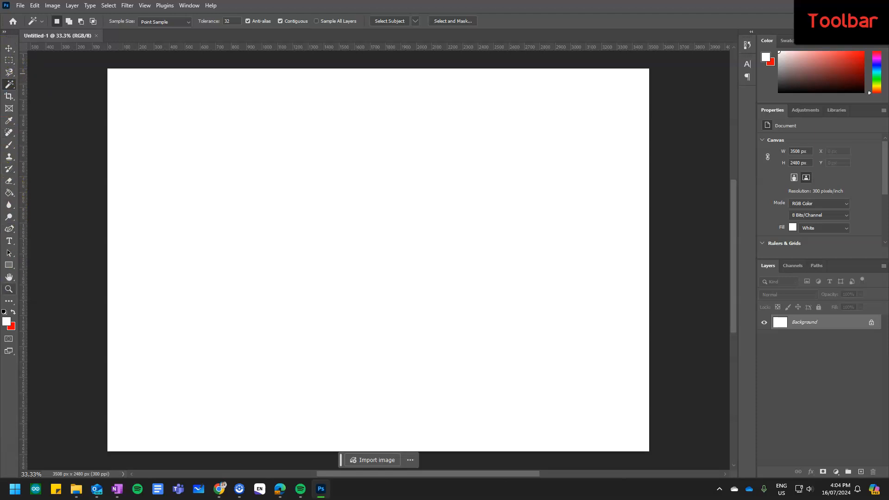
- Try out the Rectangular Marquee tool by drawing two selections mid-canvas, clearing each one
click(8, 61)
drag(221, 173, 490, 335)
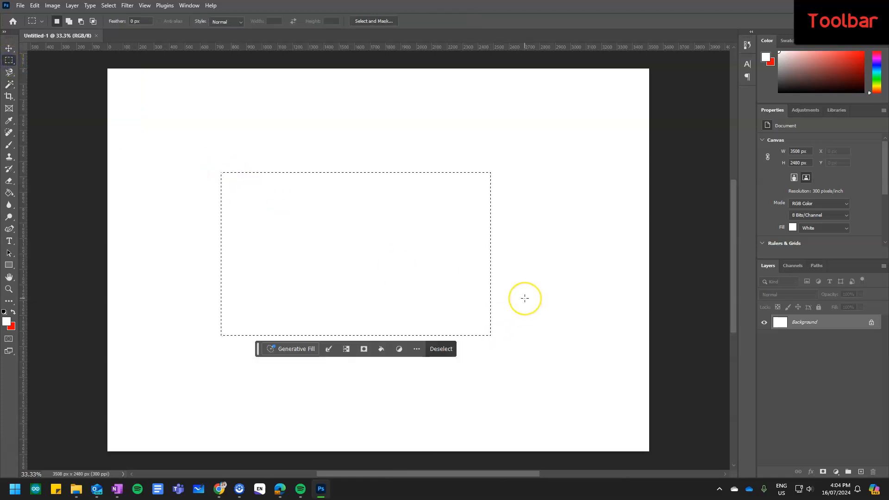
click(527, 255)
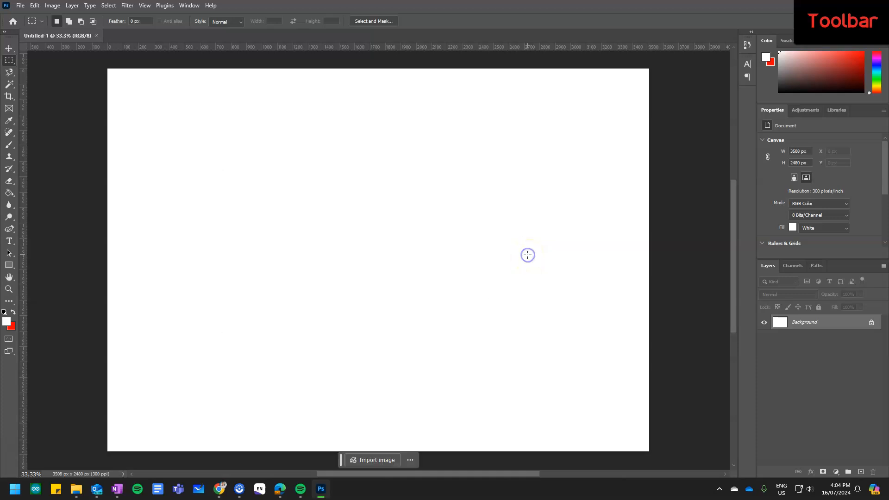
drag(247, 174, 446, 335)
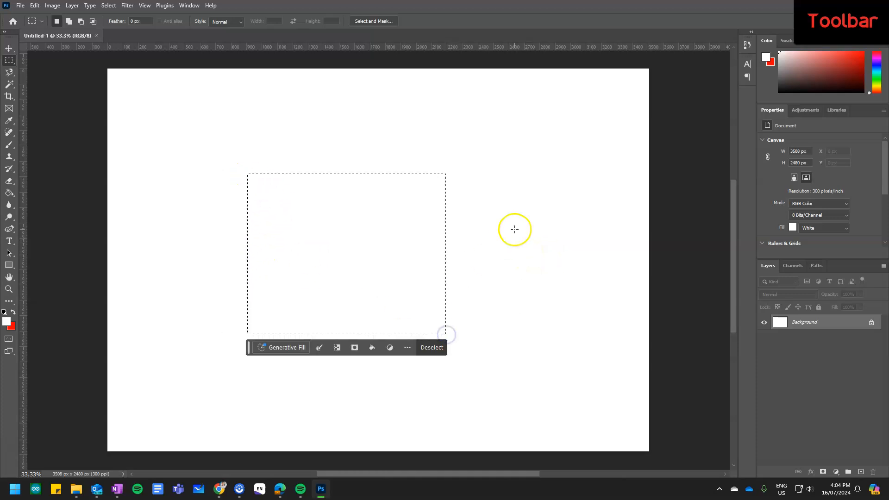
click(489, 264)
- View the marquee tool variants, and choose the Magnetic Lasso tool from the lasso tools
click(10, 60)
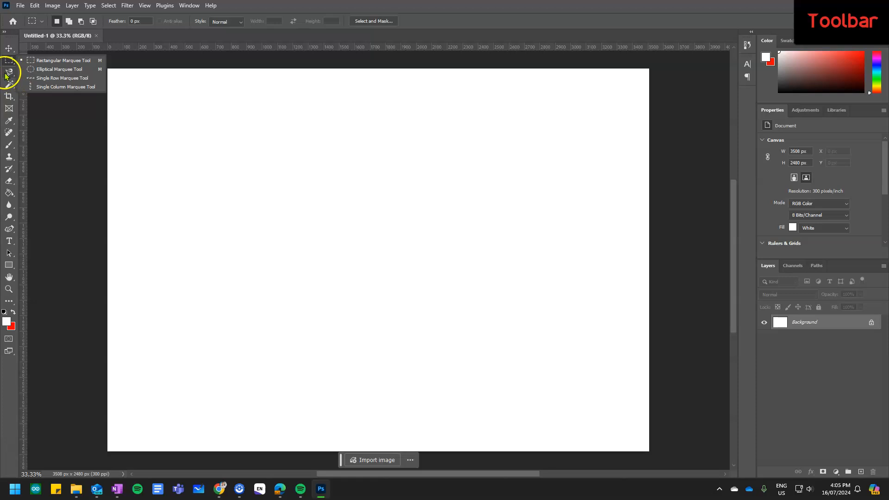
click(147, 106)
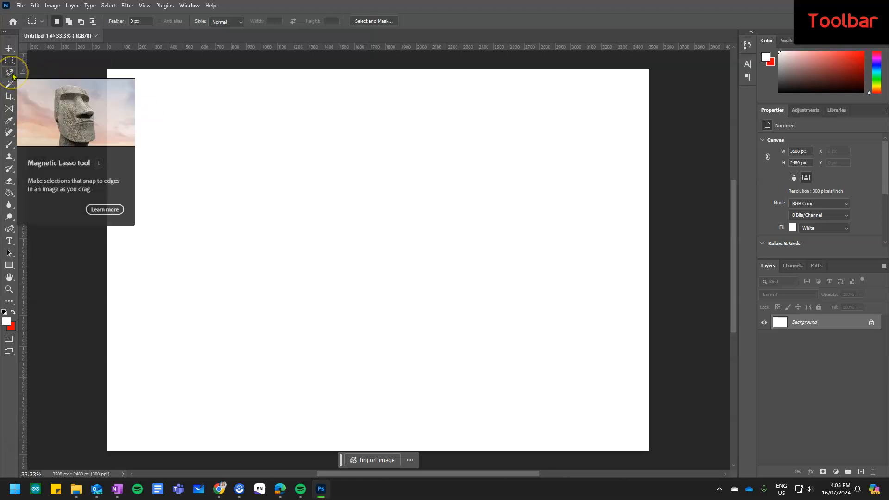
click(12, 74)
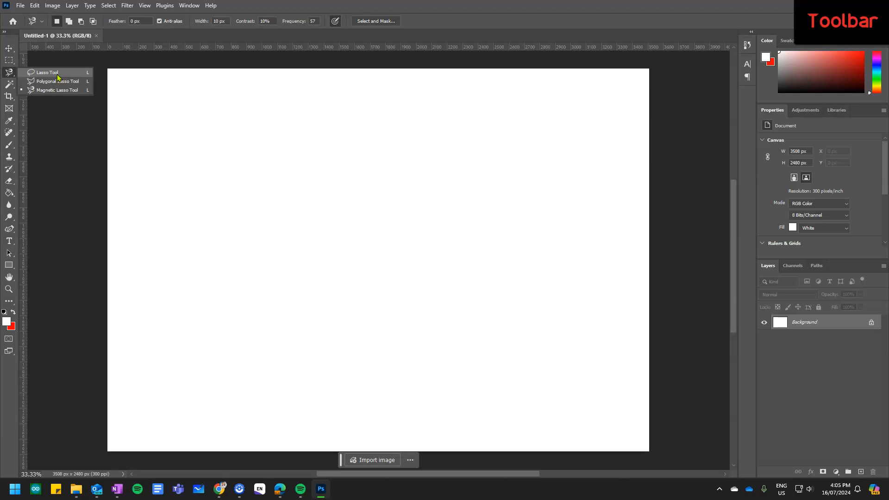
click(65, 91)
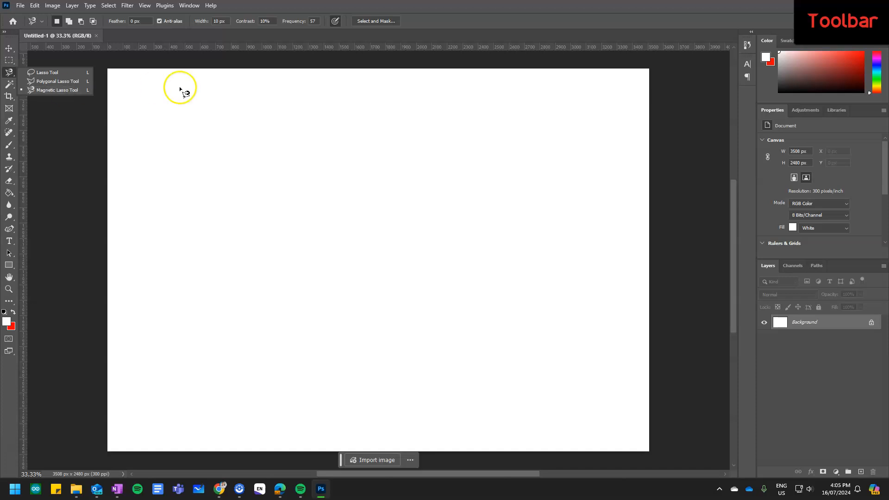
- Open the image file suit man.jpg
click(21, 6)
click(28, 25)
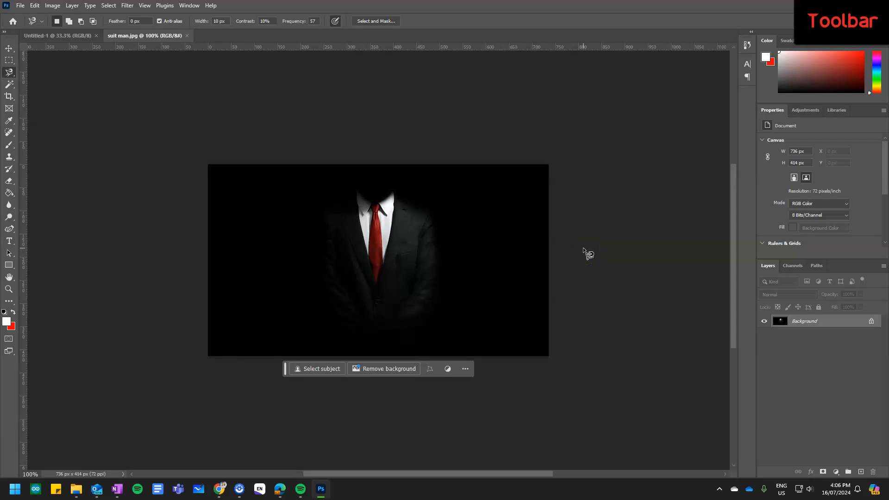
- Practise navigating the suit image by panning it sideways and zooming in and out
scroll(584, 253, left, 1)
scroll(581, 253, right, 2)
scroll(578, 253, left, 3)
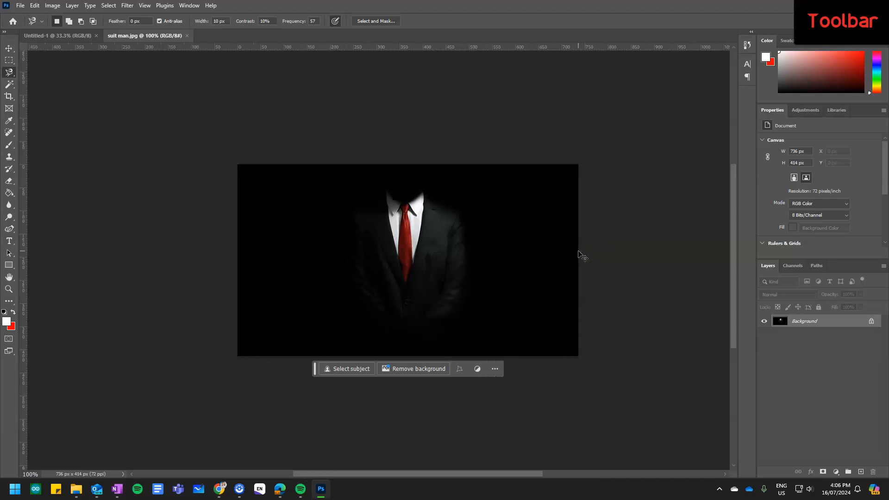
scroll(578, 252, right, 1)
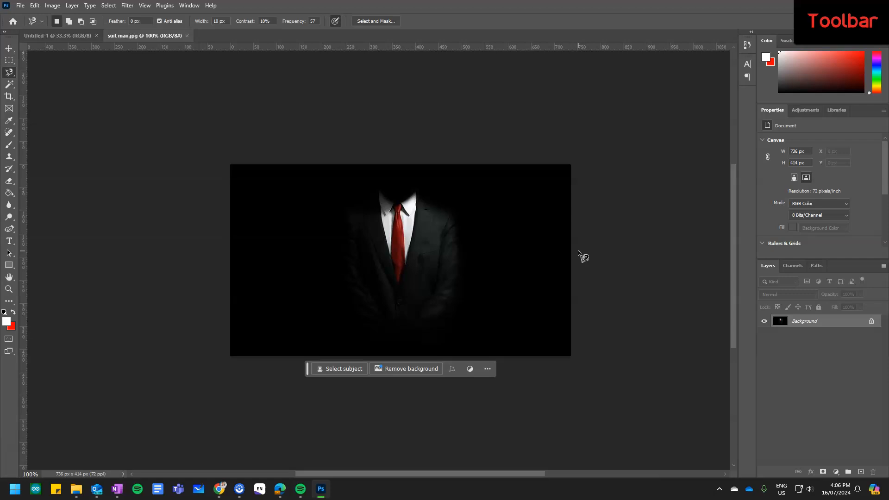
scroll(582, 256, left, 3)
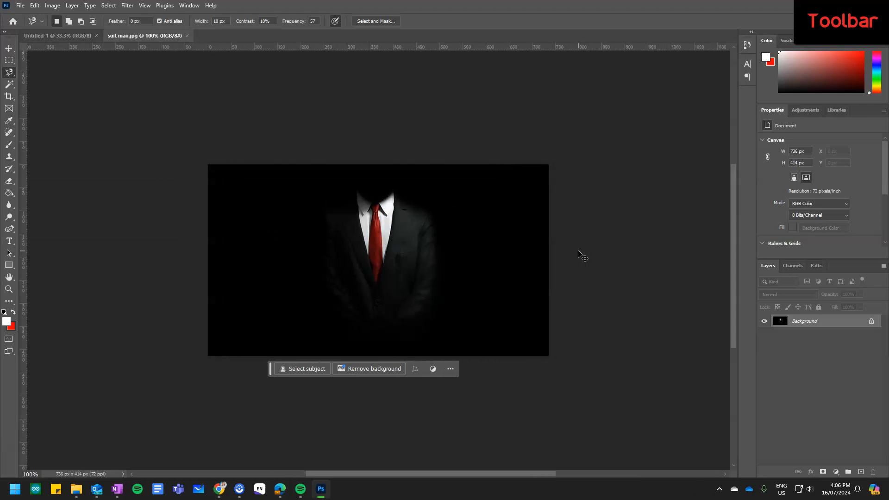
scroll(581, 255, right, 2)
scroll(581, 255, left, 2)
scroll(582, 255, right, 2)
scroll(582, 255, left, 2)
scroll(581, 256, right, 2)
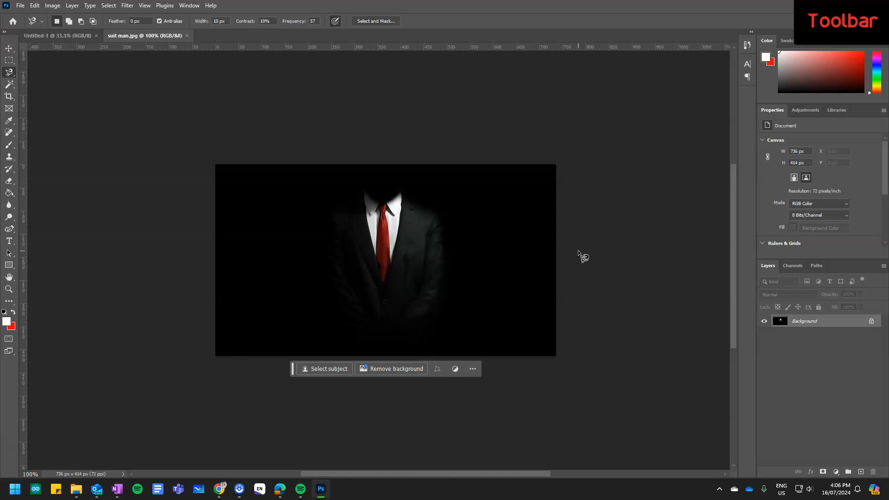
click(579, 252)
scroll(582, 256, up, 3)
scroll(581, 255, down, 3)
scroll(581, 256, up, 3)
scroll(582, 255, down, 3)
- Magnify the suit with the Zoom tool, zoom back out, and return the view to 100%
click(13, 284)
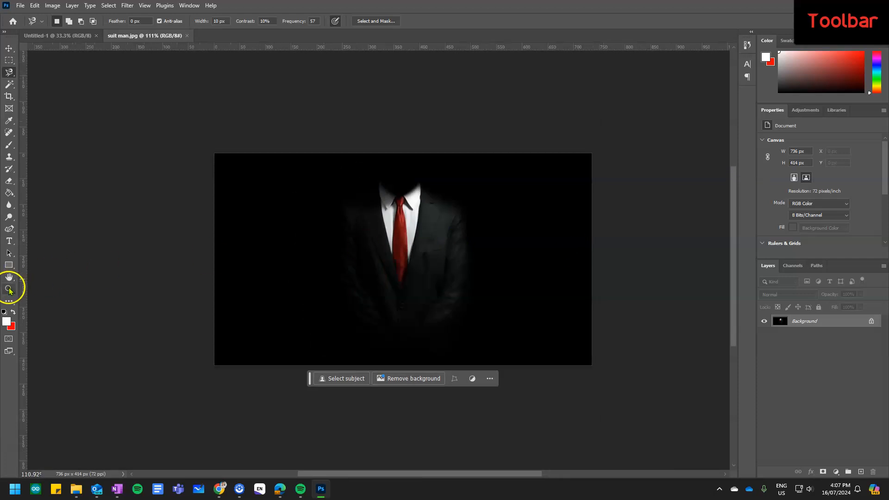
click(8, 289)
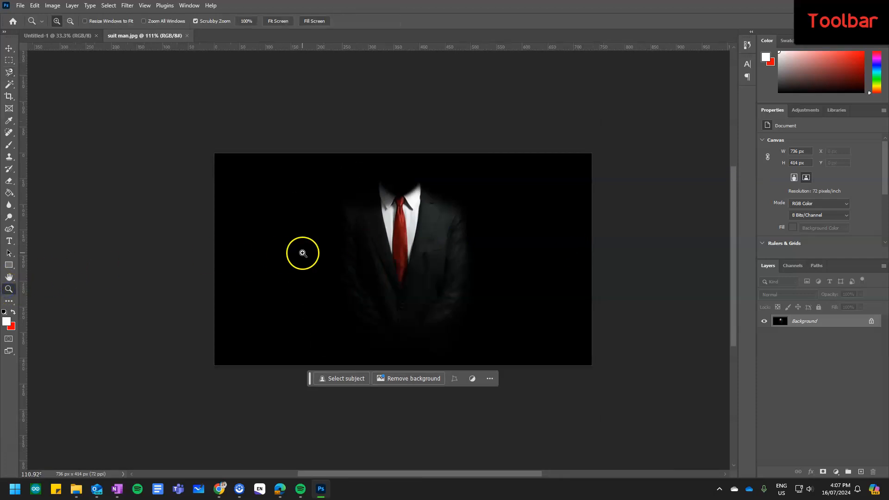
click(371, 254)
click(372, 253)
right_click(373, 254)
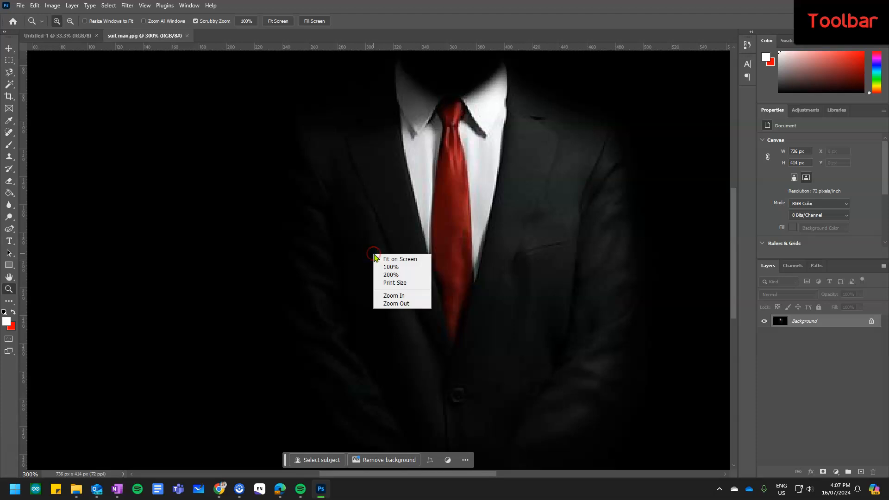
click(404, 305)
drag(405, 280, 408, 282)
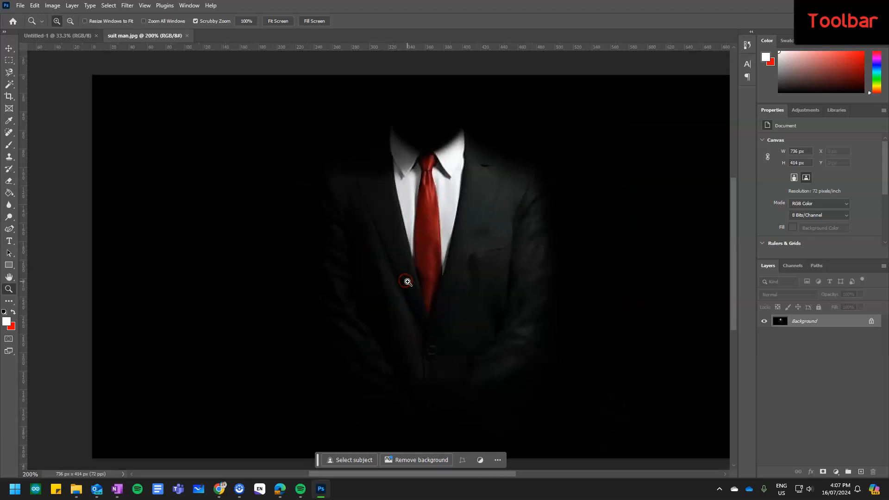
right_click(421, 285)
click(429, 290)
right_click(428, 293)
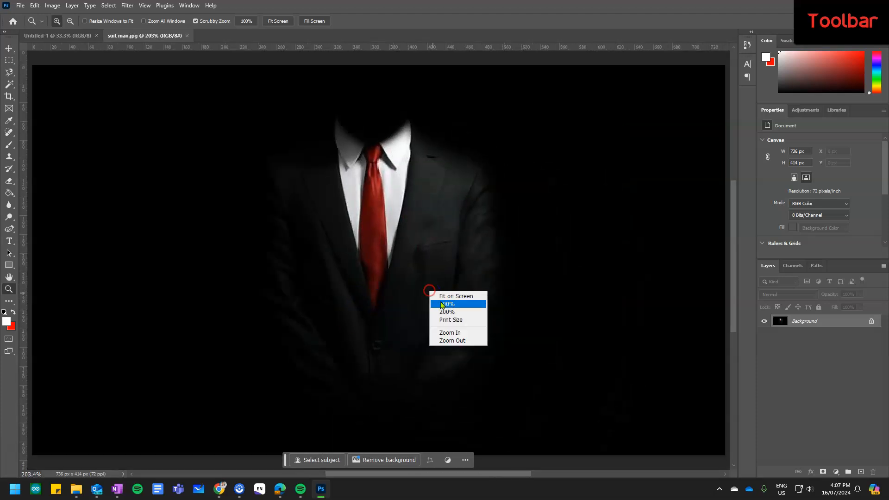
click(446, 303)
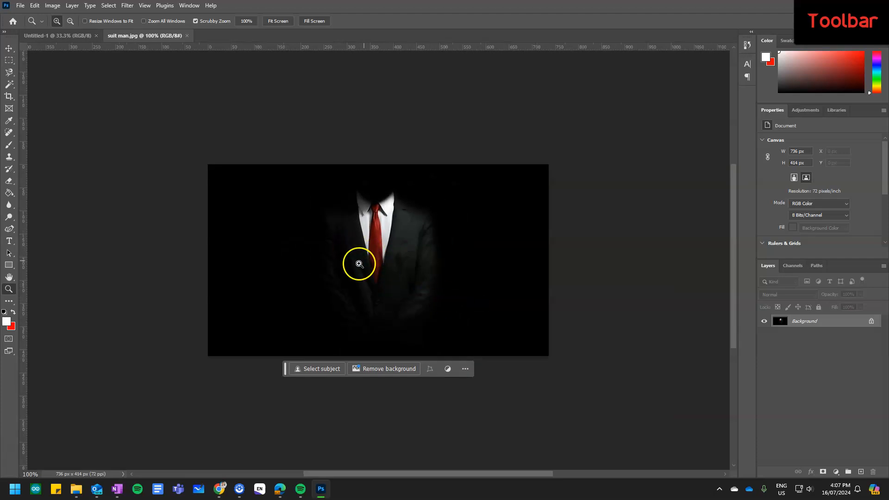
- Choose the Magnetic Lasso tool and inspect the lower part of the red tie at about 1530% magnification
click(10, 73)
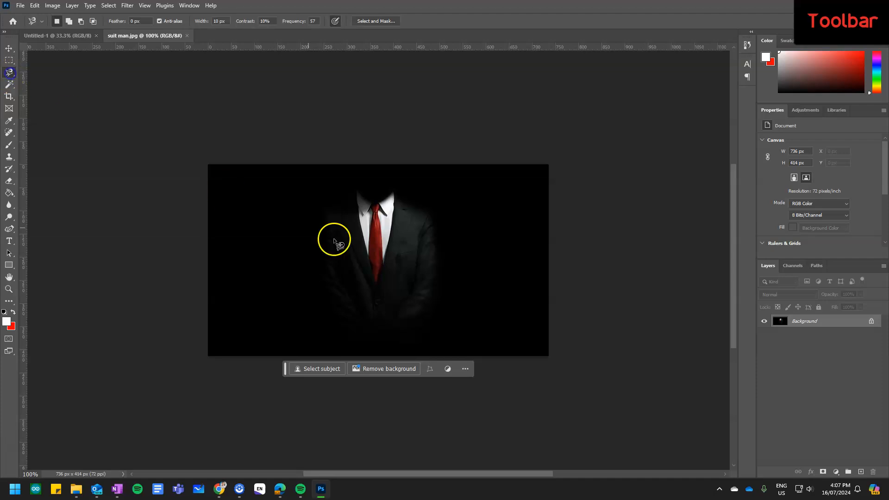
scroll(367, 265, up, 10)
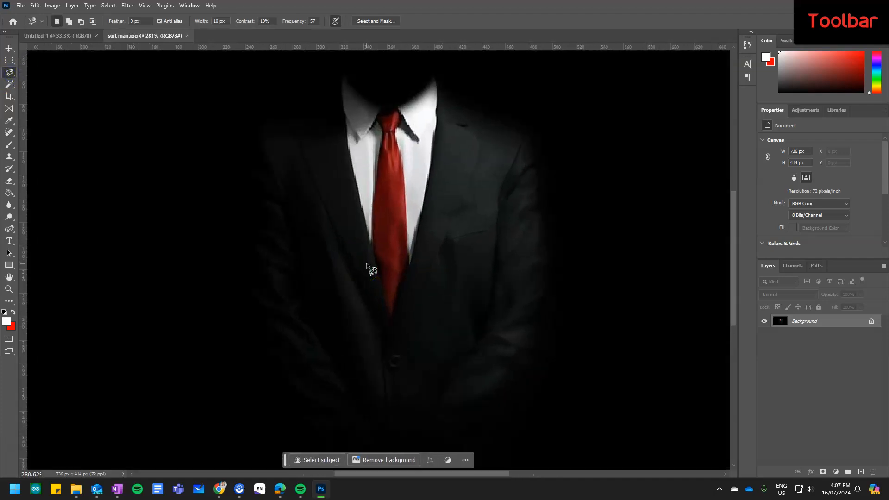
scroll(366, 268, up, 2)
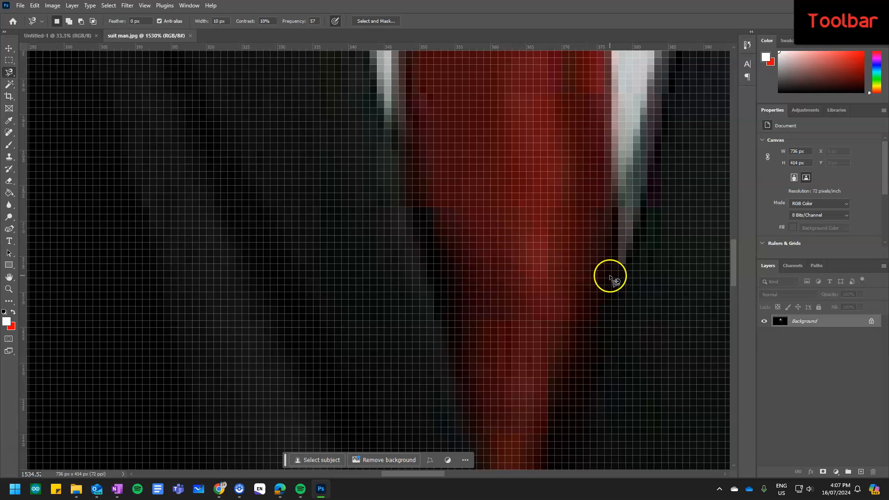
drag(429, 476, 455, 474)
mouse_move(735, 266)
mouse_down()
mouse_move(735, 204)
mouse_move(731, 254)
mouse_up()
scroll(368, 298, left, 1)
scroll(368, 298, left, 2)
scroll(368, 300, right, 2)
scroll(369, 305, left, 2)
scroll(369, 308, left, 2)
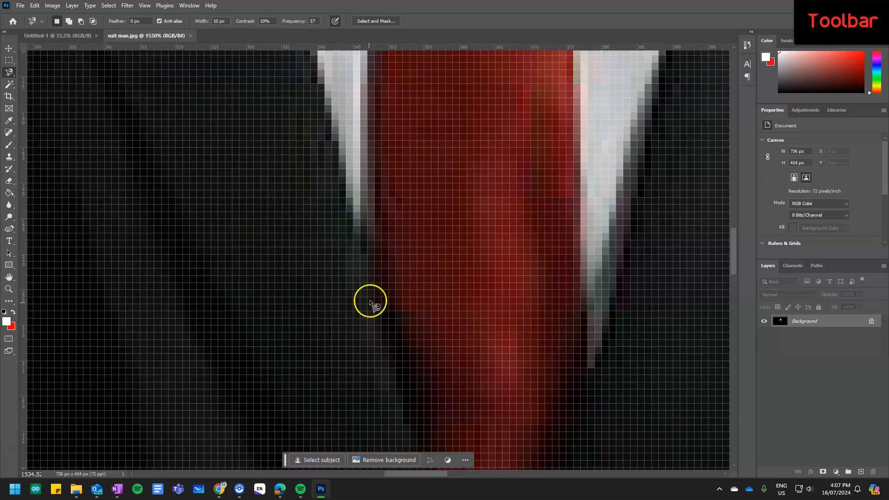
- Examine the edges of the tie, shirt and collar up close, and return to a view of the whole image
scroll(360, 238, up, 5)
scroll(360, 238, up, 3)
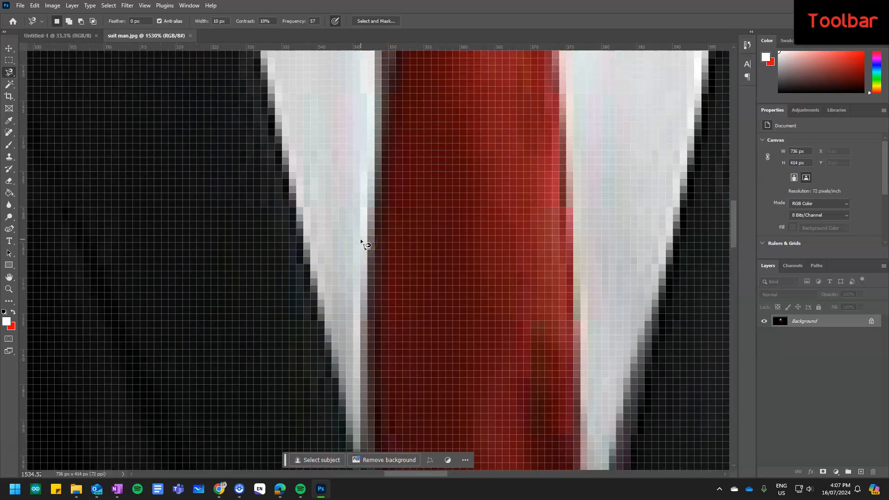
scroll(360, 240, up, 10)
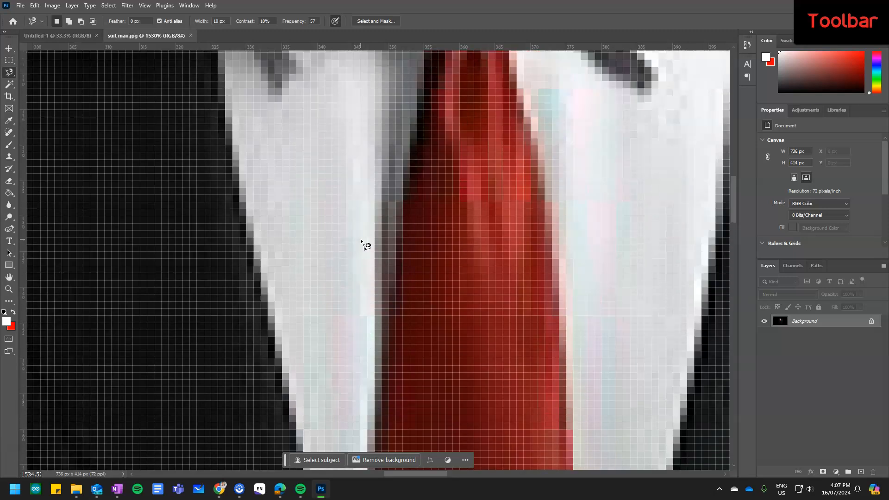
scroll(360, 240, up, 2)
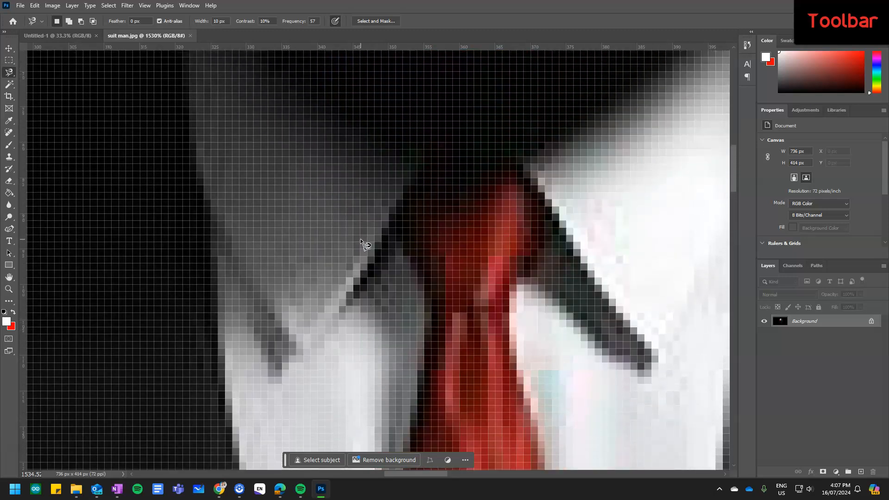
scroll(360, 240, left, 5)
scroll(361, 240, down, 10)
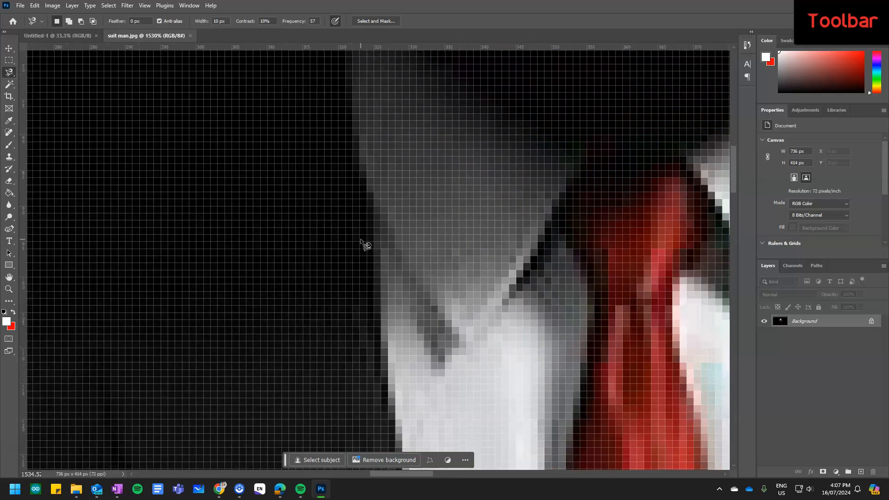
scroll(359, 254, down, 6)
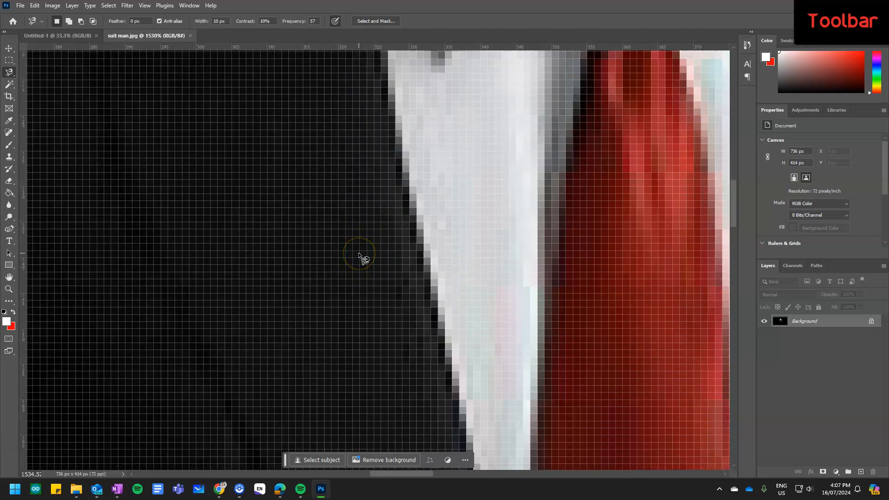
scroll(359, 258, right, 3)
scroll(359, 258, right, 10)
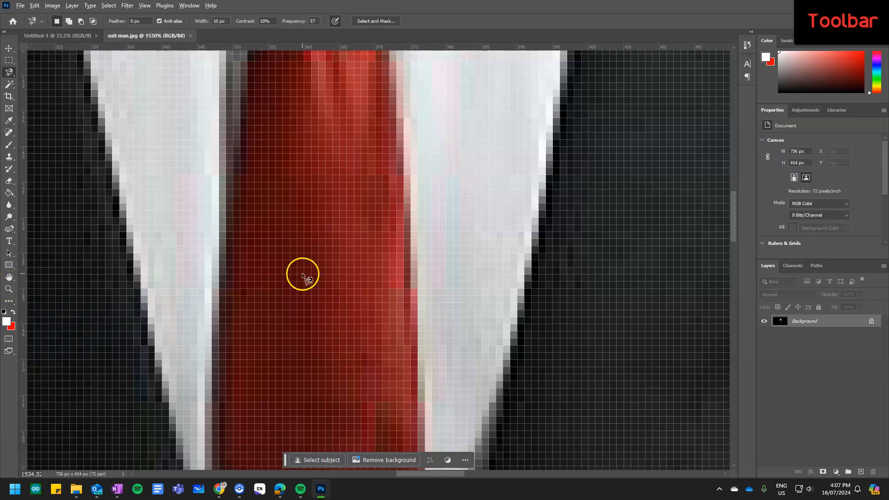
scroll(301, 278, down, 10)
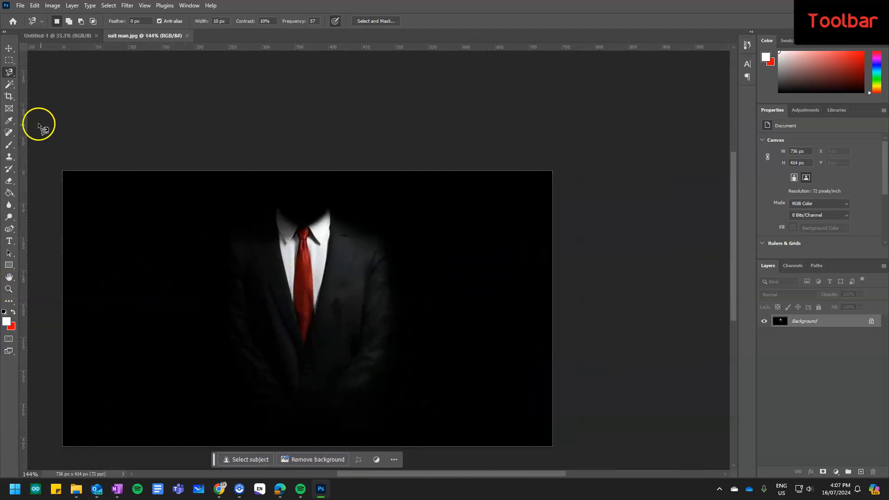
- Try a freehand Lasso selection roughly along the suit jacket's outline, and clear the selection
right_click(10, 74)
click(40, 74)
mouse_move(241, 230)
mouse_down()
mouse_move(274, 209)
mouse_move(288, 280)
mouse_move(323, 299)
mouse_up()
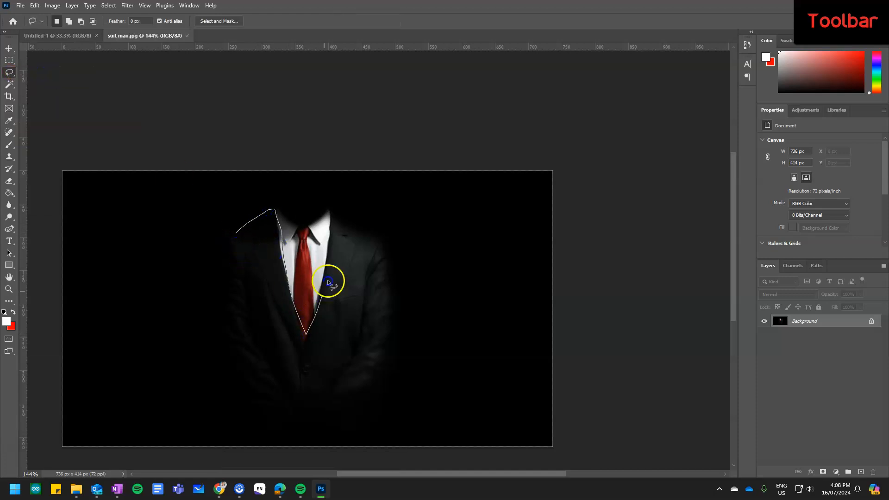
drag(403, 271, 388, 422)
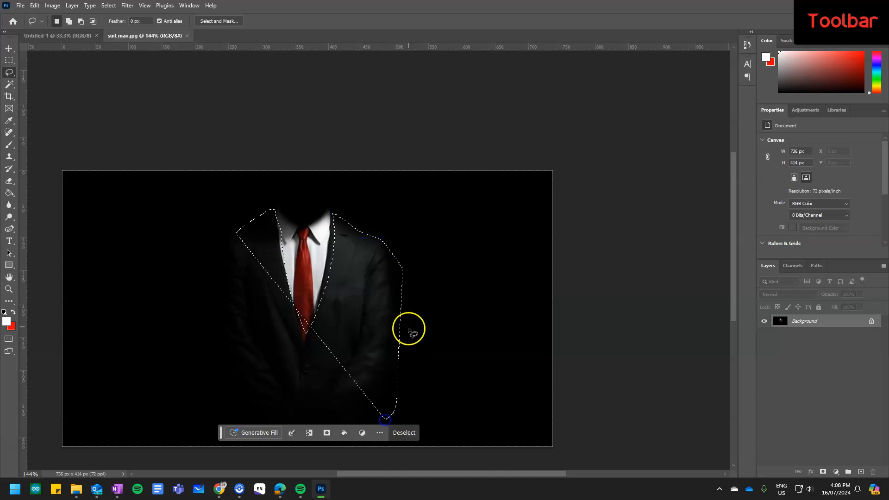
click(449, 309)
- With the Magnetic Lasso, trace the right half of the shirt from the collar tip down the lapel and back up along the tie
right_click(9, 72)
click(38, 89)
scroll(290, 254, up, 3)
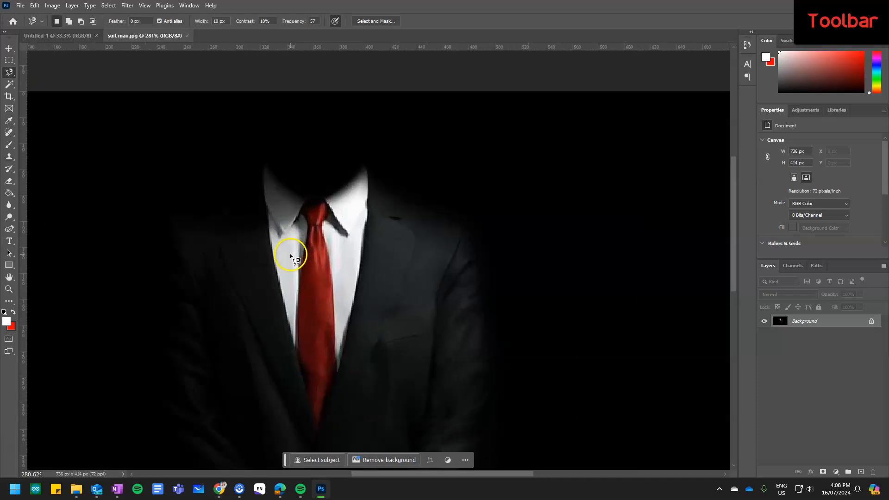
click(365, 167)
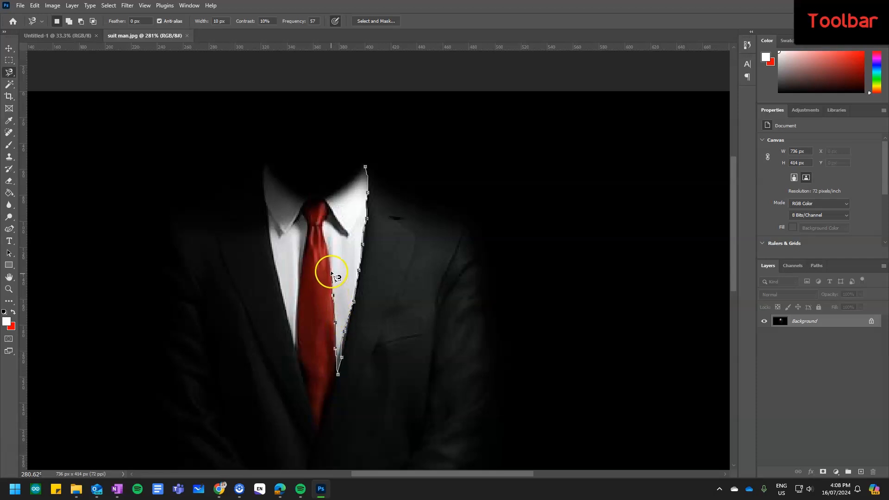
key(ctrl+plus)
key(ctrl+plus)
key(ctrl+plus)
key(ctrl+plus)
key(ctrl+plus)
key(ctrl+plus)
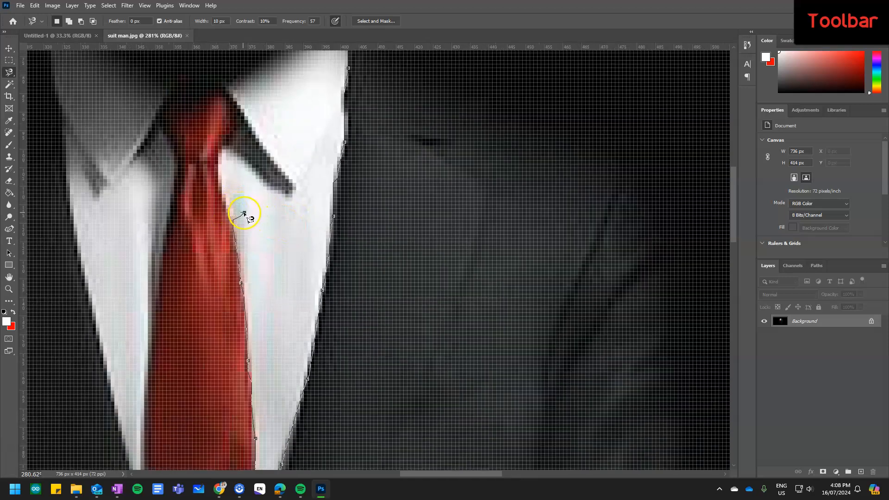
- Continue the magnetic outline around the tie knot and the collar's dark underside, and close the selection at the collar tip
click(227, 205)
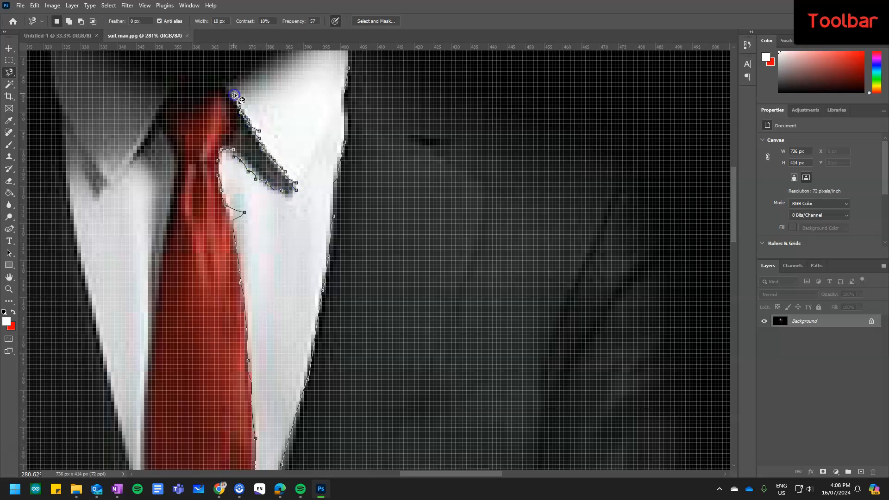
key(ctrl+minus)
click(352, 81)
click(352, 82)
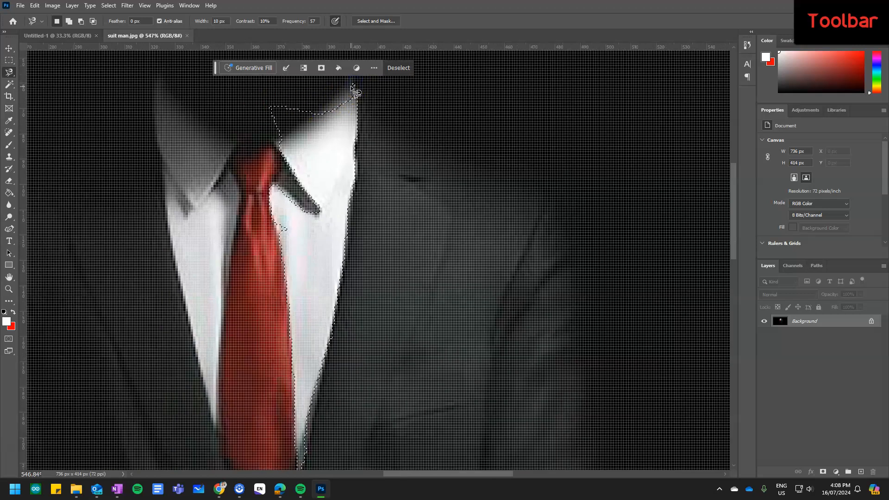
scroll(318, 198, down, 3)
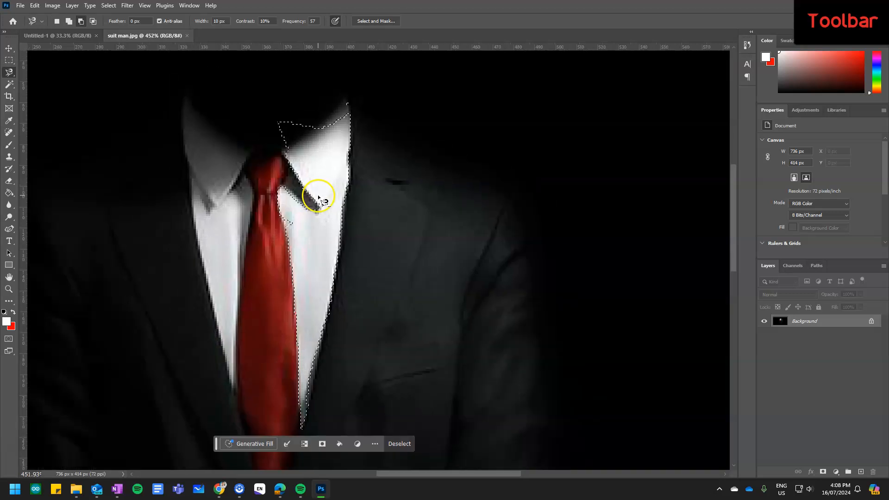
scroll(373, 297, down, 2)
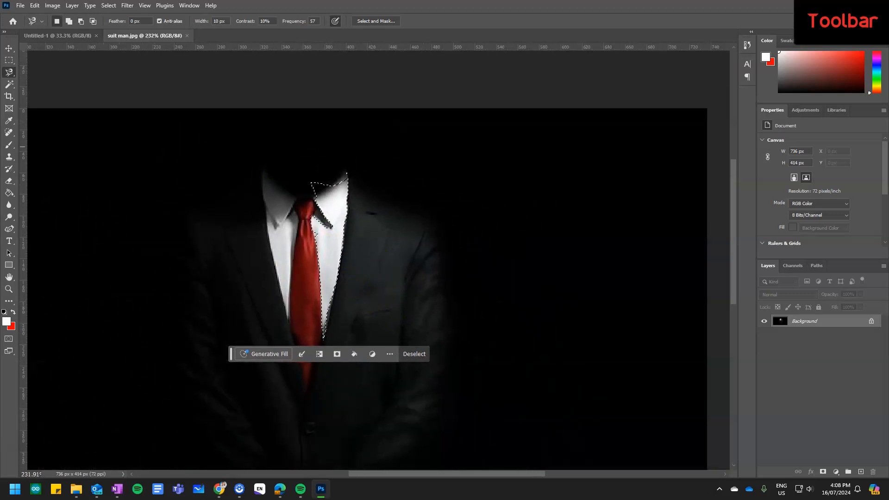
- Select the black background with the Magic Wand at tolerance 32, and clear the selection
click(10, 85)
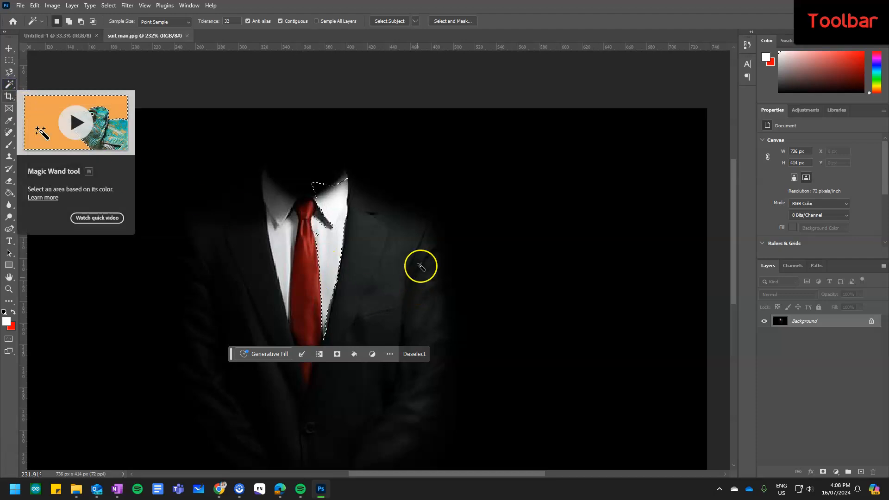
click(504, 196)
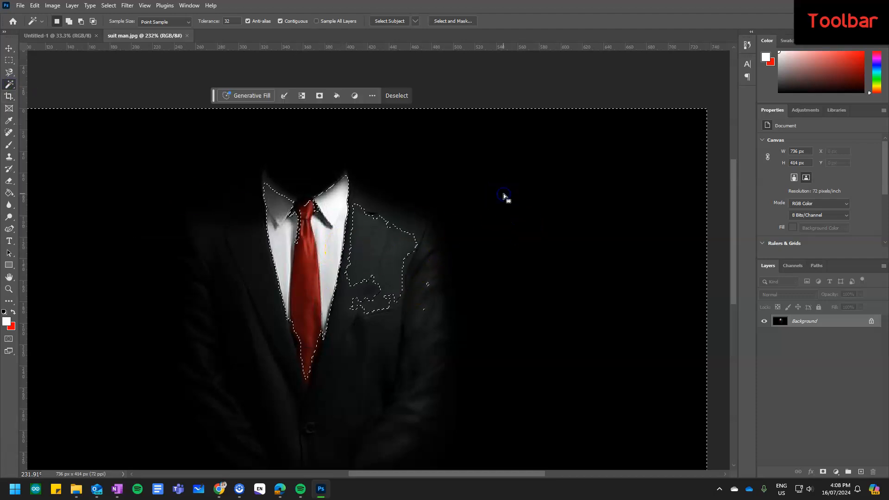
key(ctrl+d)
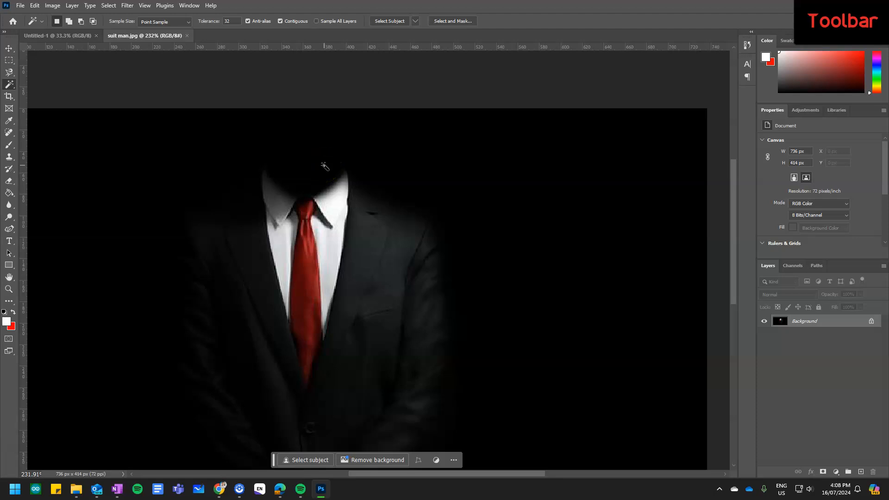
- Select the white shirt area right of the tie with the Magic Wand, adding the collar tip and the shirt's lower point
click(331, 253)
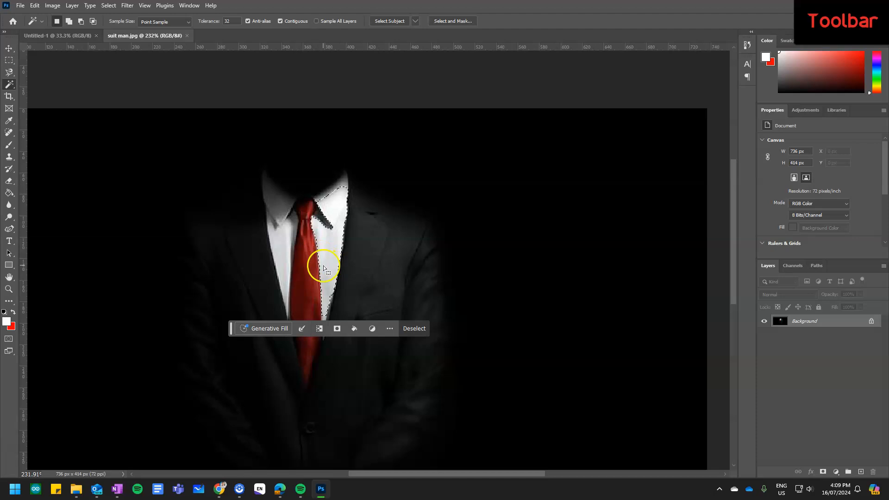
scroll(324, 257, up, 3)
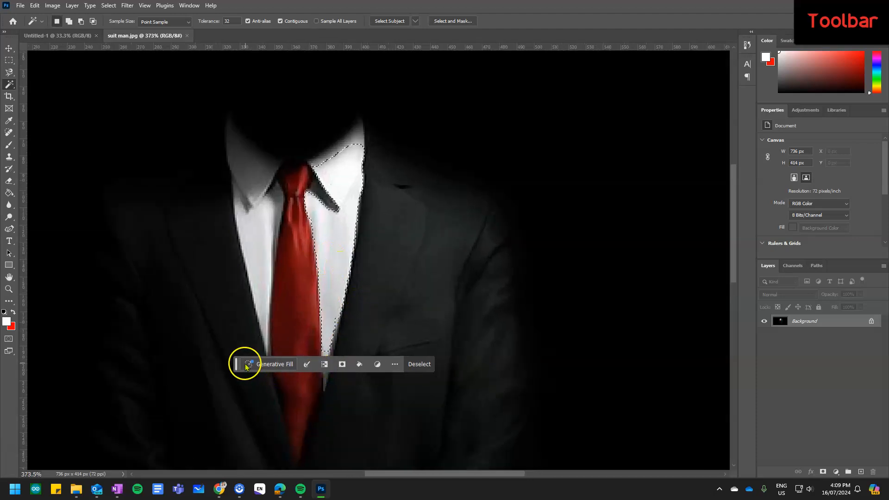
drag(236, 368, 218, 457)
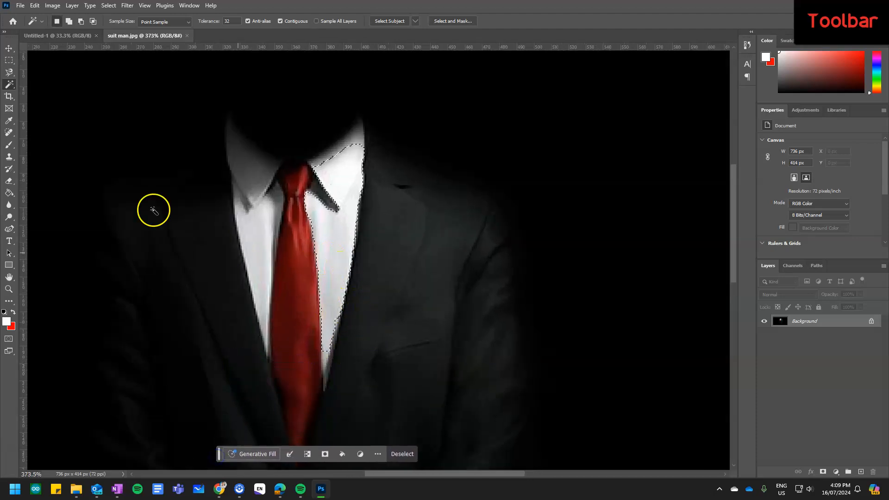
key(shift)
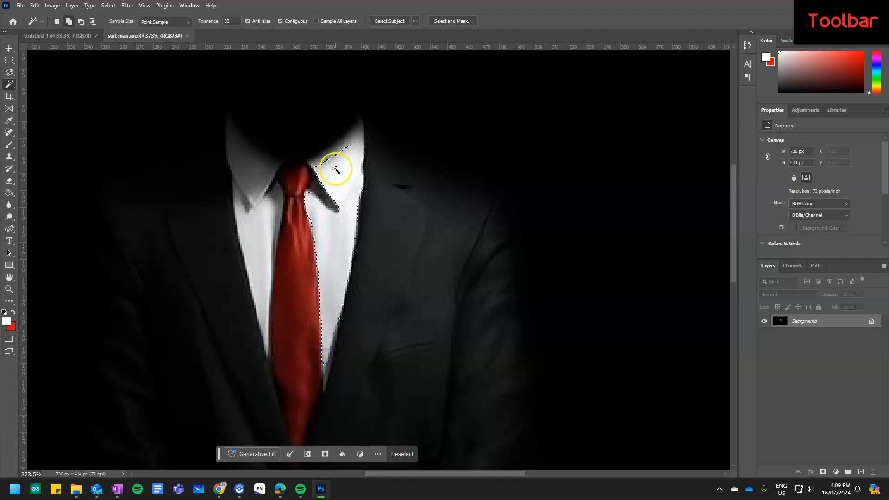
click(358, 139)
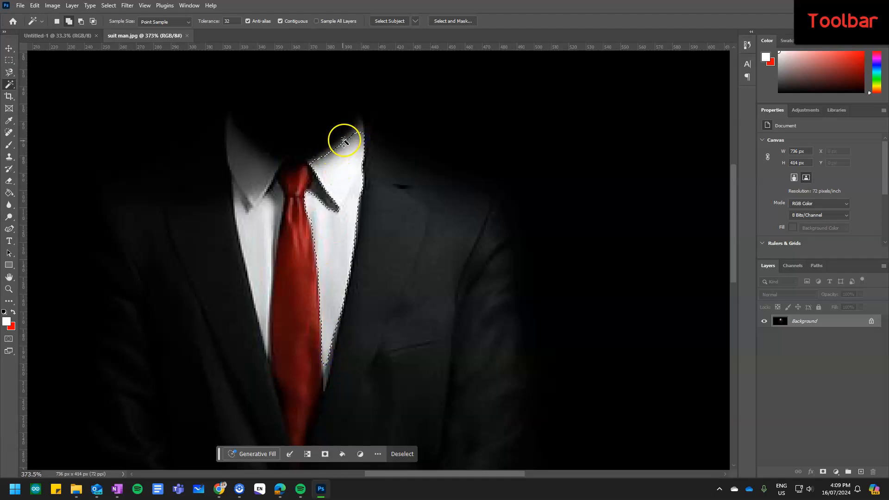
shift+click(327, 372)
- Add the shirt area left of the tie and its shaded collar to the Magic Wand selection
click(247, 244)
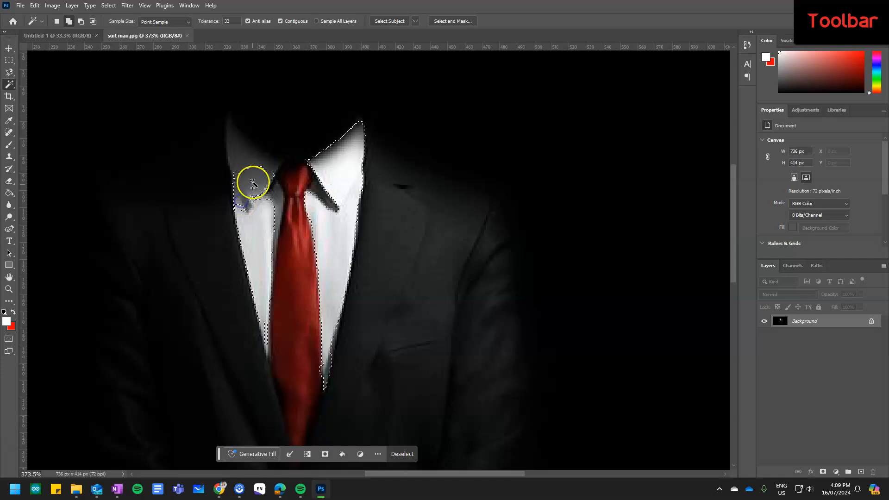
click(243, 160)
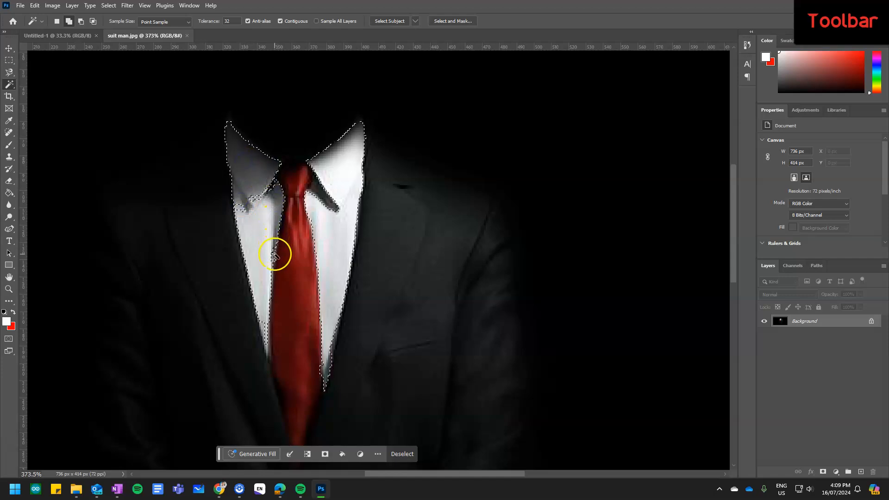
scroll(347, 229, down, 3)
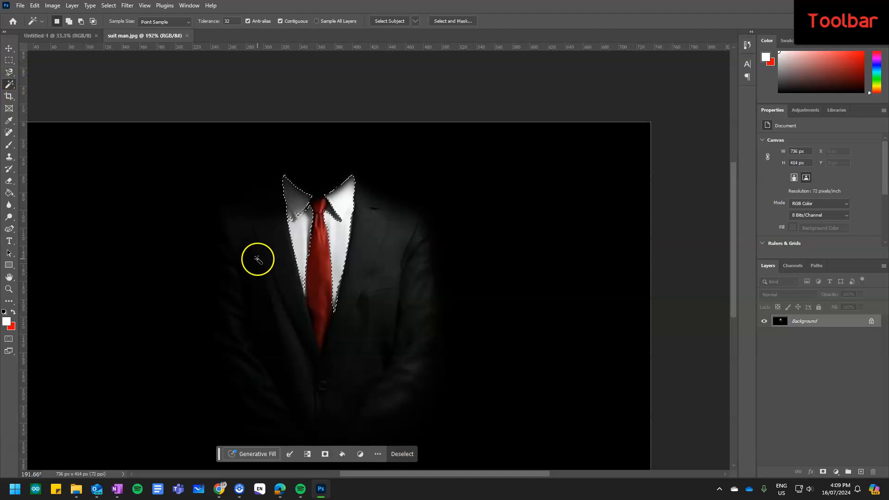
- Try framing the tie and part of the jacket with the Crop tool, and cancel the crop
click(8, 96)
drag(358, 315, 400, 346)
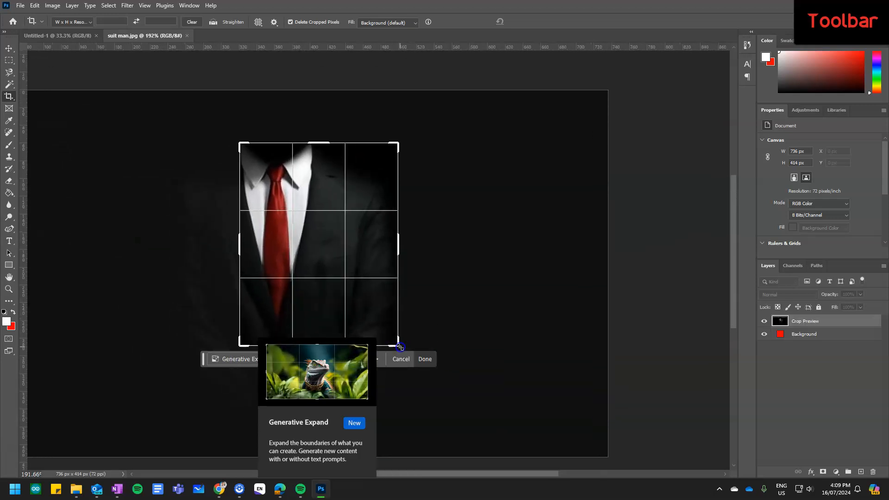
key(Escape)
click(329, 284)
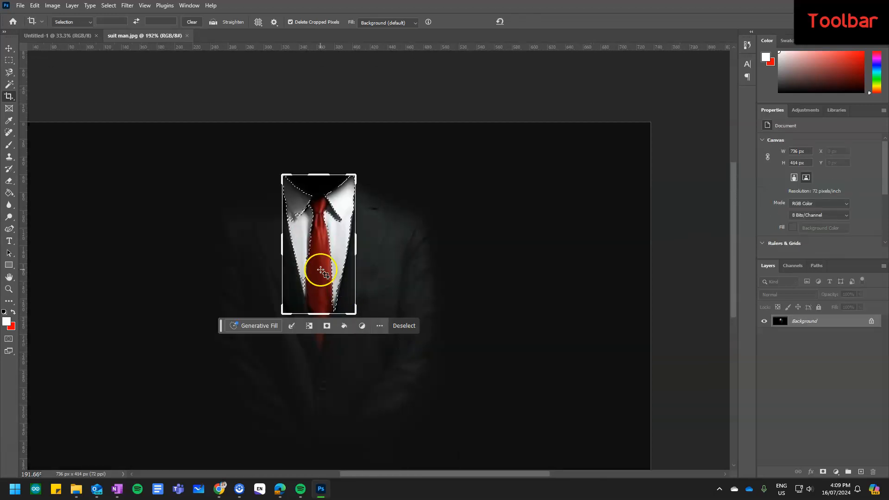
key(Escape)
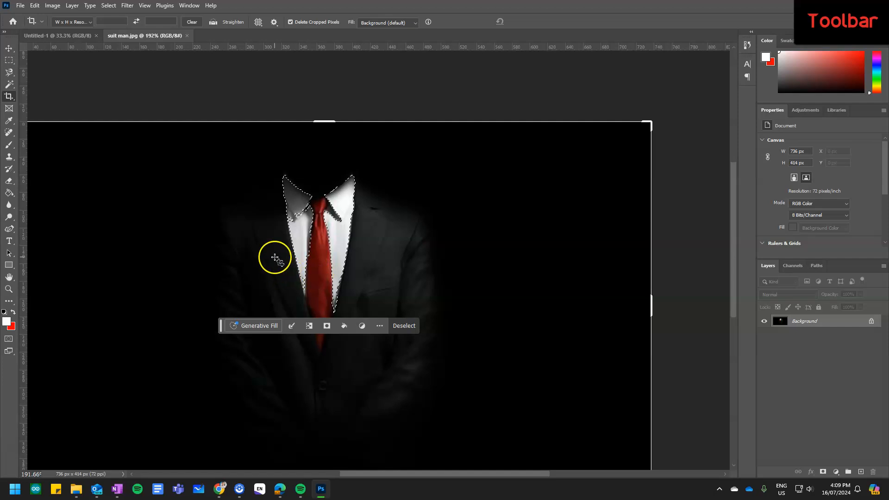
key(Escape)
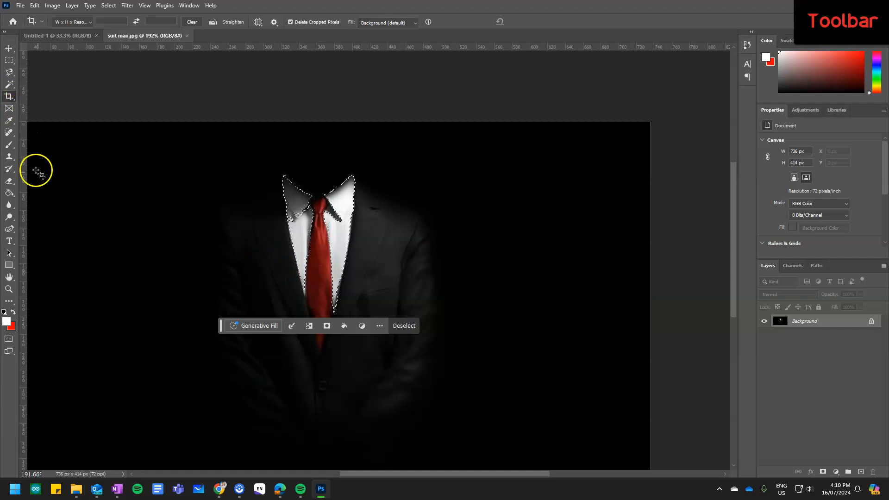
- Sample the tie's red with the Eyedropper tool, compare it with the shirt's white, and sample the tie's red again as foreground color
click(9, 122)
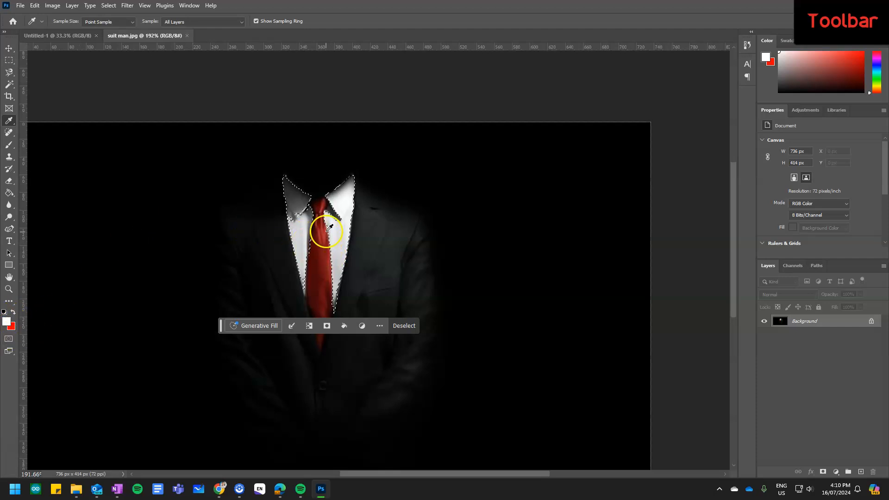
click(324, 233)
click(324, 233)
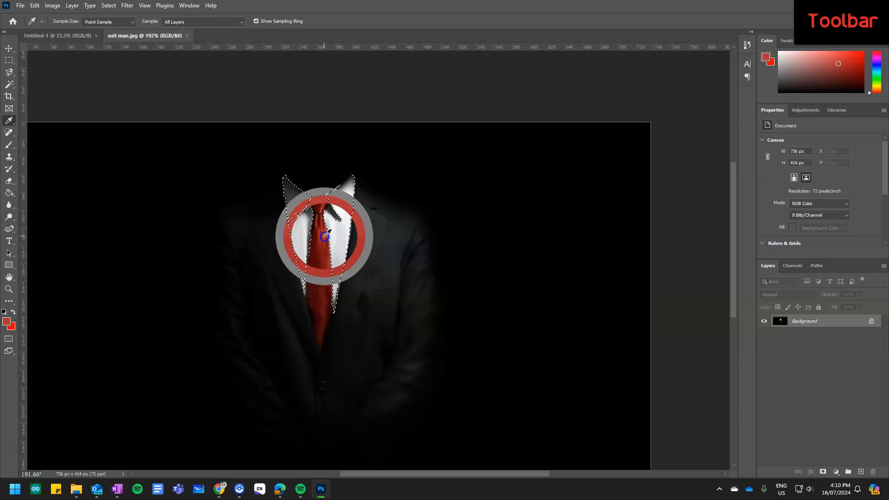
click(343, 226)
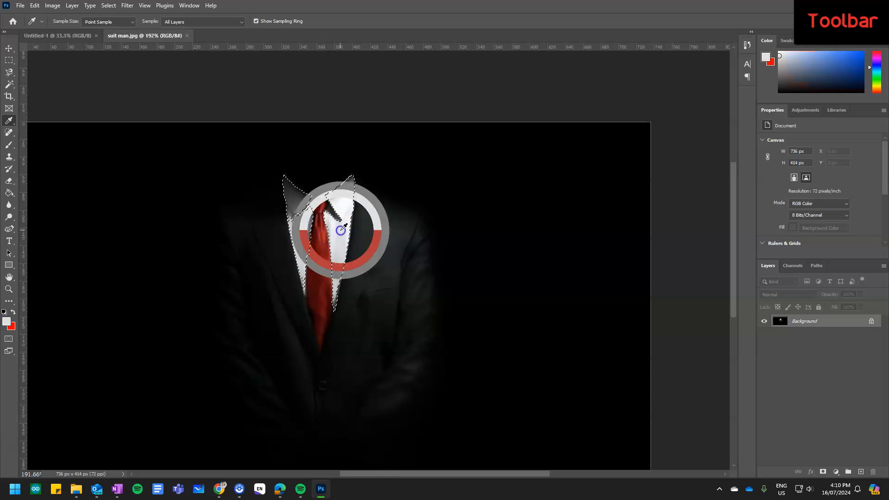
click(324, 239)
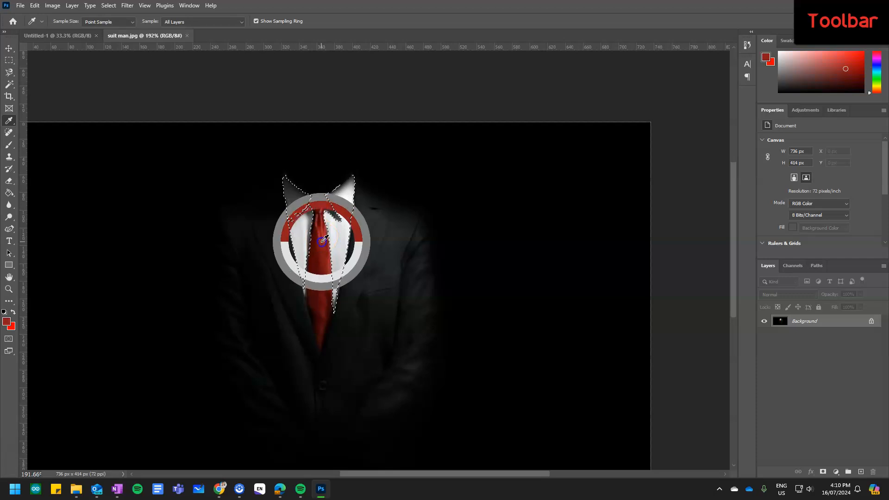
click(13, 313)
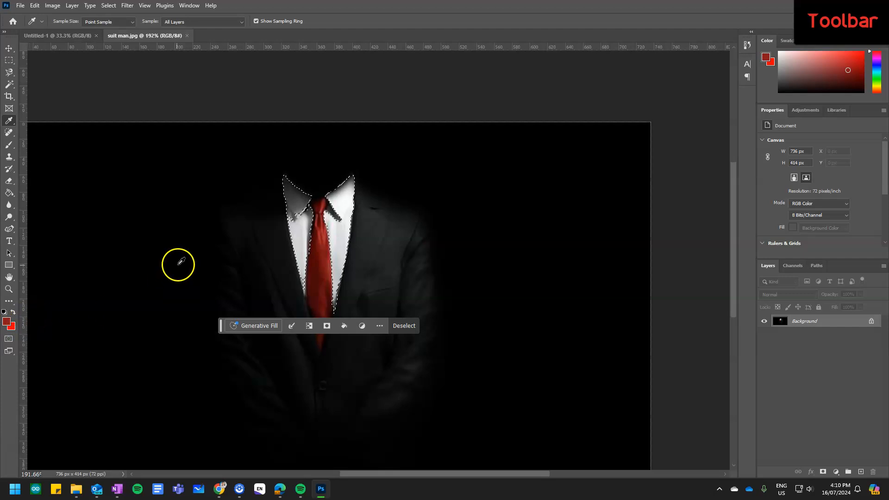
- Try filling a Magic Wand selection of the black background with Background Color at 100% opacity, undo the fill and clear the selection
click(9, 84)
click(149, 209)
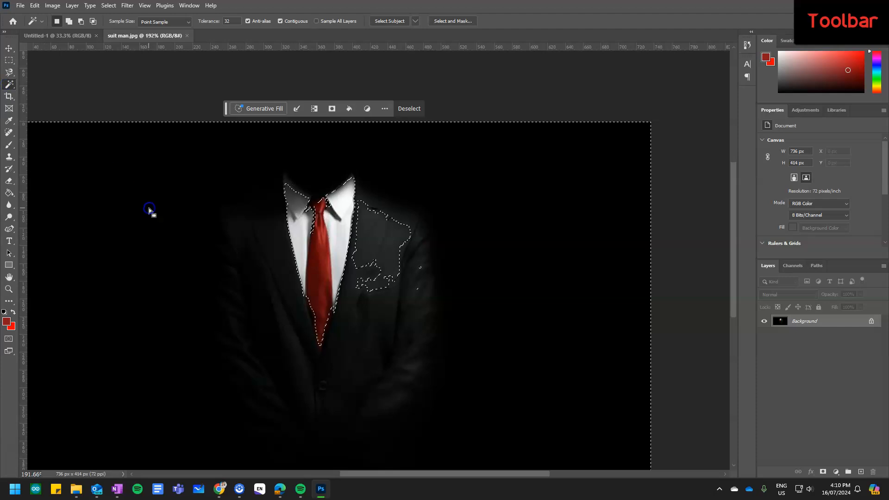
click(149, 208)
click(149, 208)
key(shift+F5)
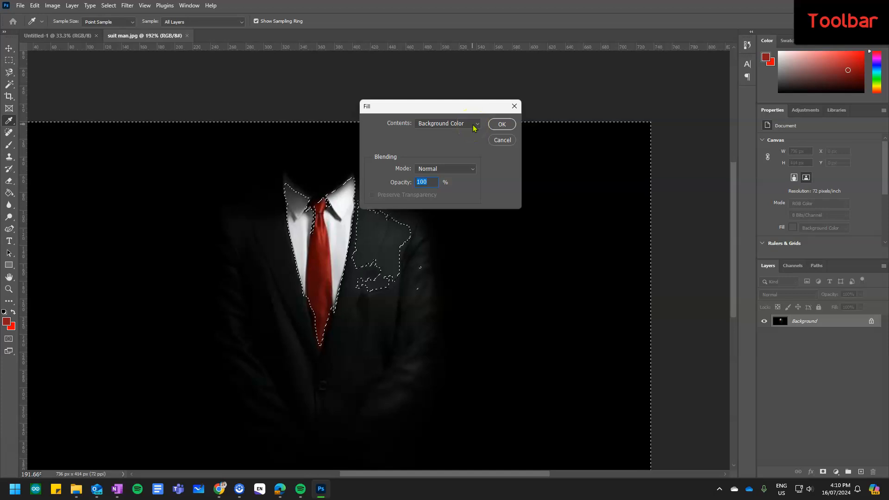
click(502, 124)
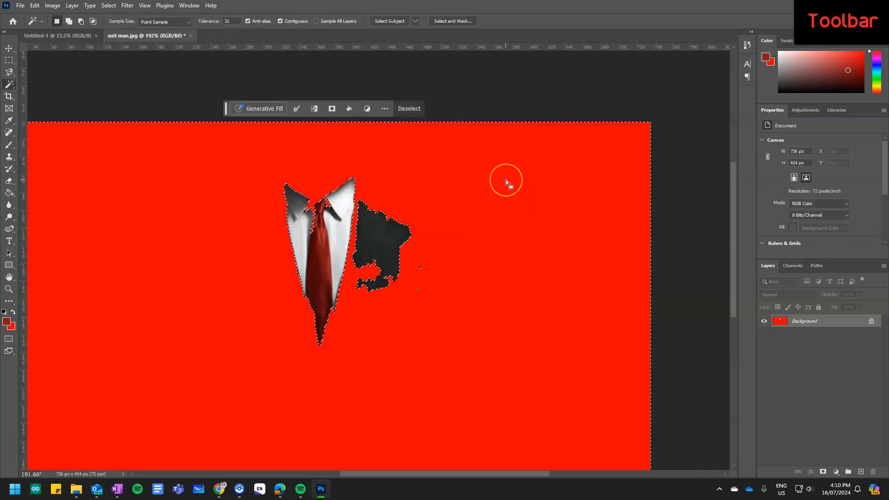
key(ctrl+z)
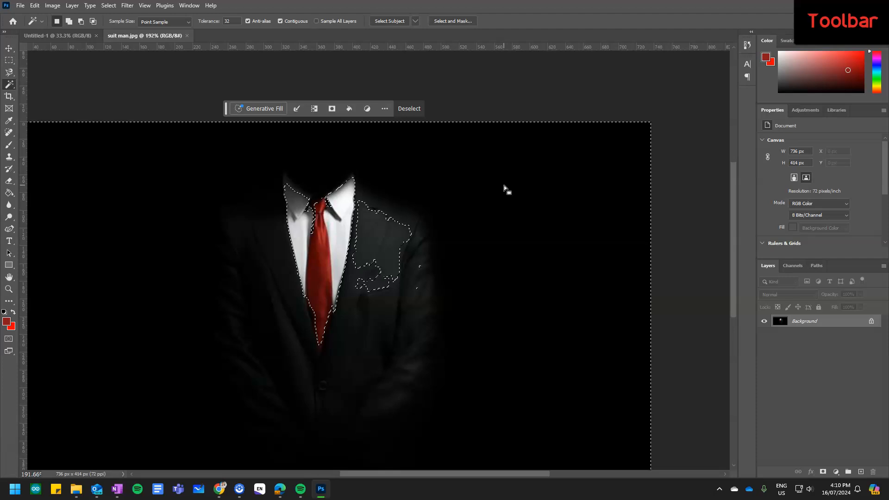
click(68, 162)
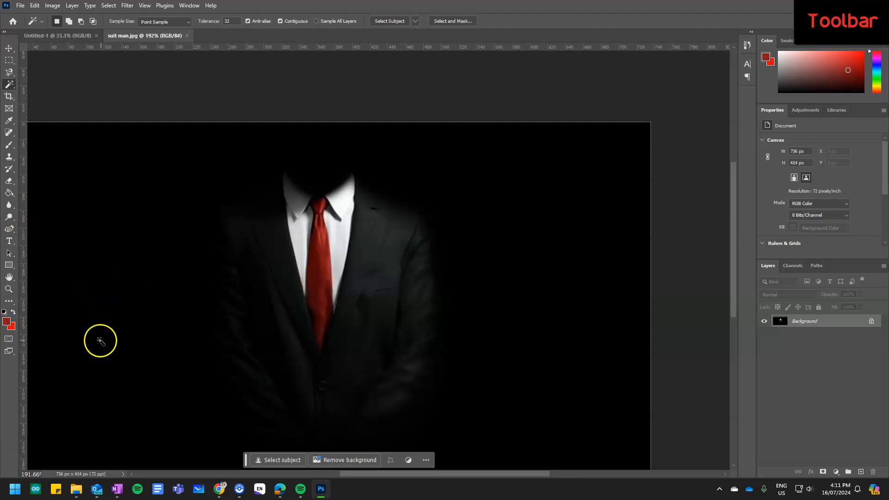
- Choose the Brush tool and set the foreground color to a lighter red sampled from the tie through the Color Picker
click(10, 146)
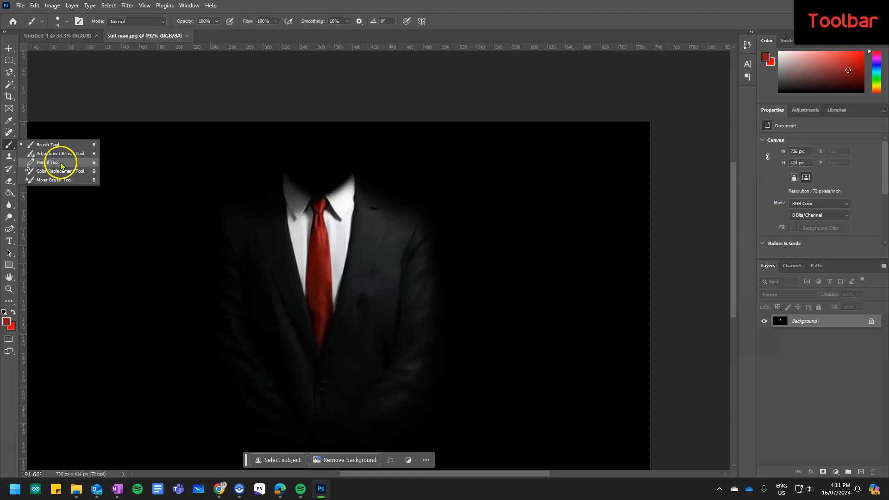
click(60, 144)
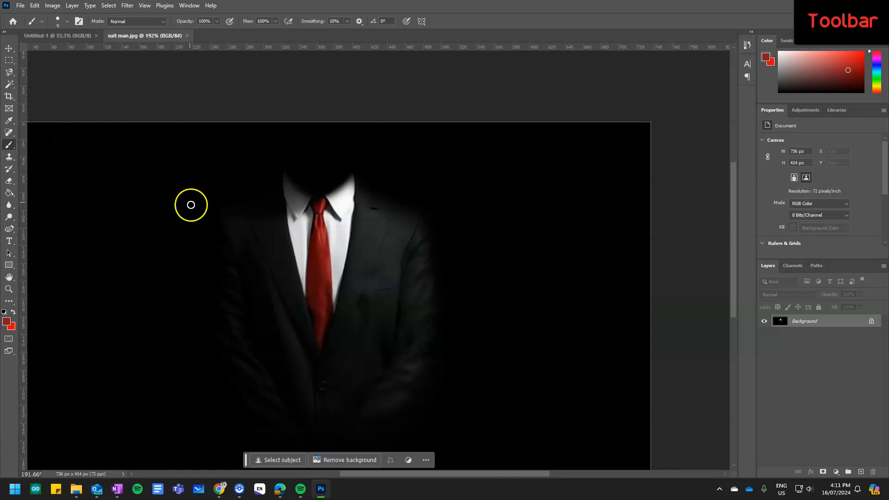
click(6, 321)
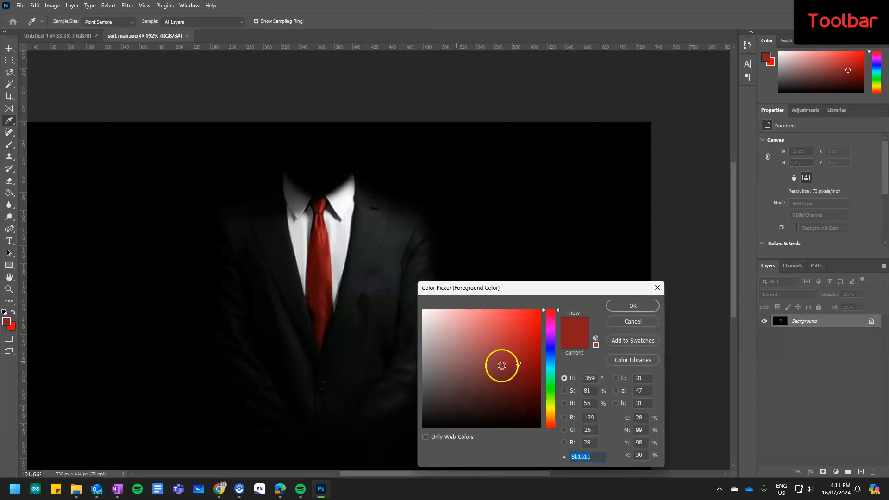
drag(522, 359, 533, 318)
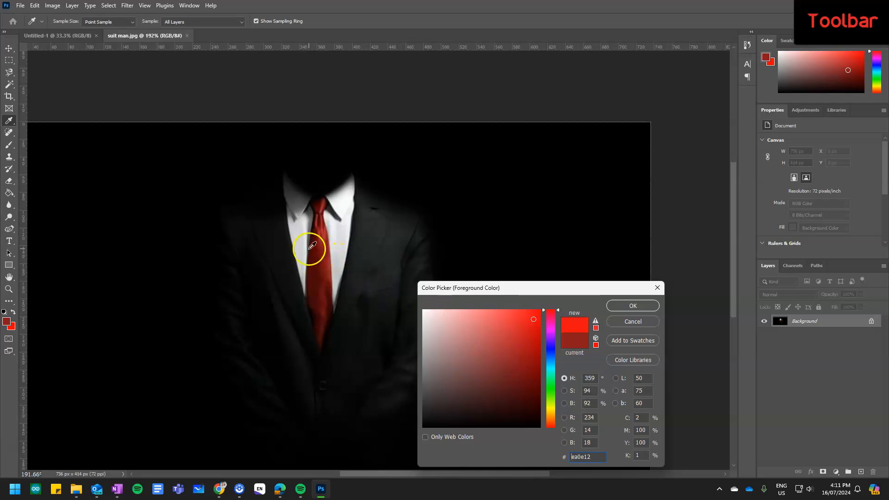
click(323, 235)
click(321, 236)
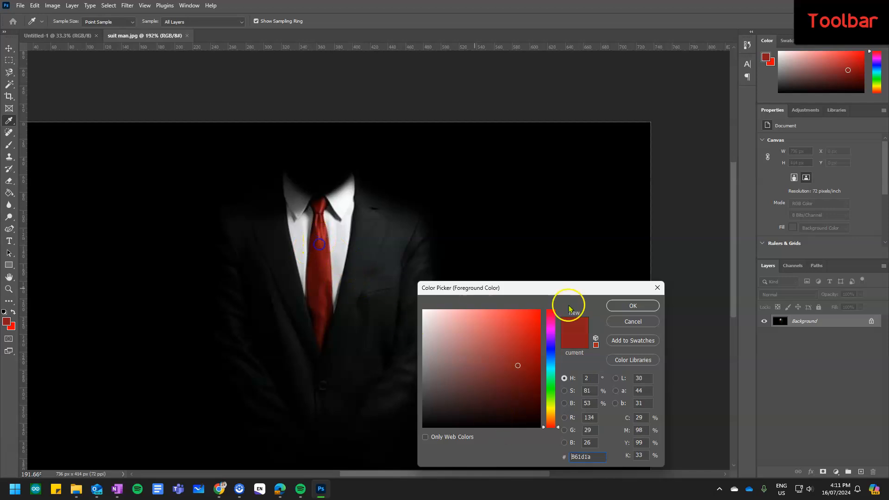
click(325, 256)
drag(324, 242, 324, 226)
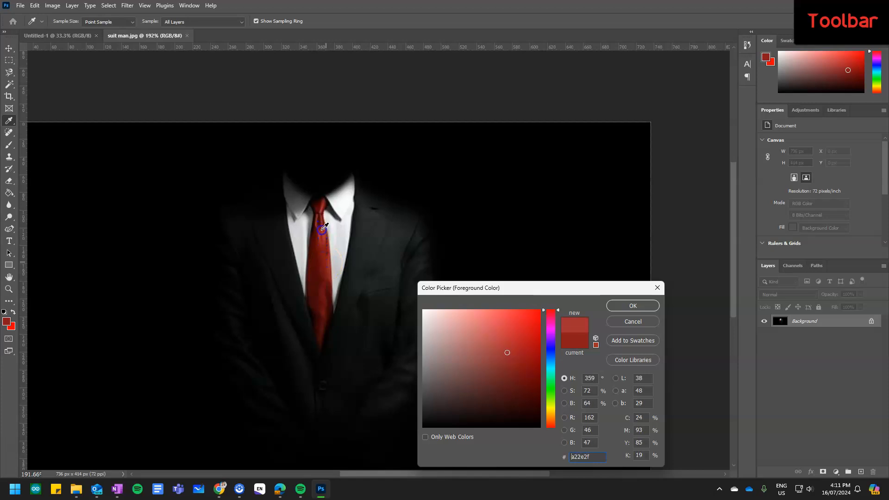
click(632, 305)
- Paint a red scribble beside the suit with the 9 px brush, and stamp a 48 px dot at 100% hardness above the shoulder
key(b)
mouse_move(499, 207)
mouse_down()
mouse_move(538, 286)
mouse_move(512, 269)
mouse_move(517, 247)
mouse_move(500, 269)
mouse_move(527, 248)
mouse_up()
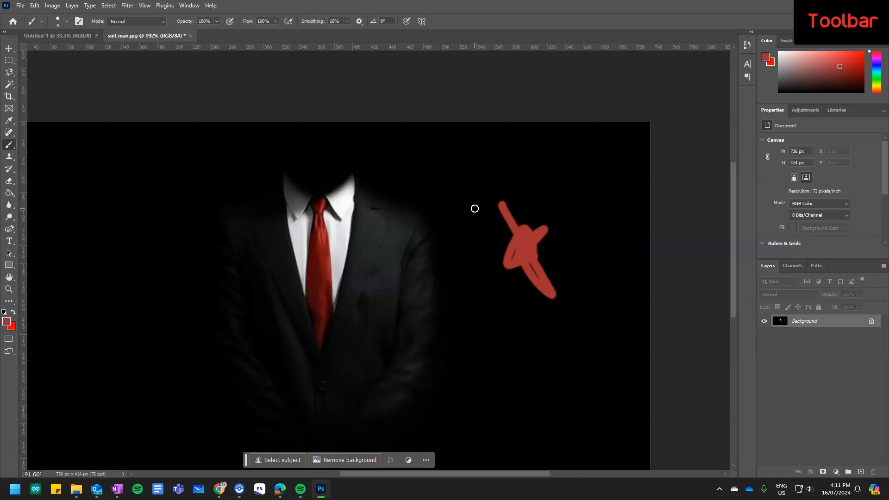
right_click(465, 176)
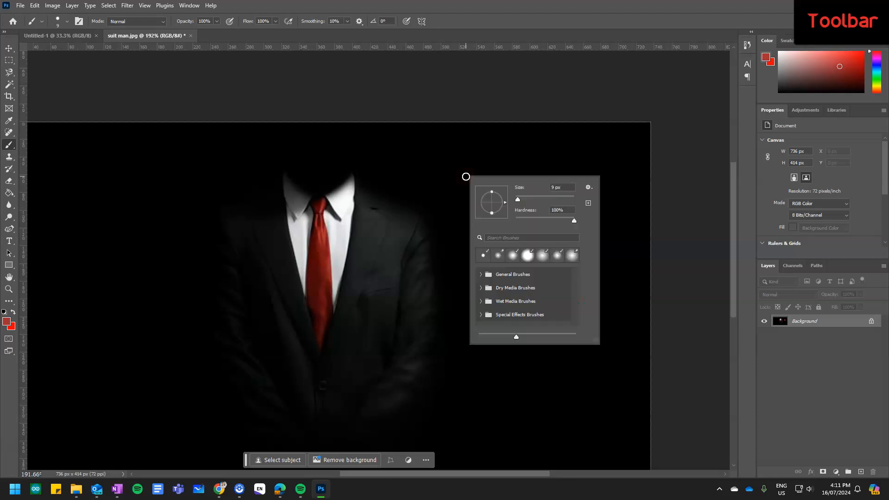
drag(517, 199, 549, 200)
click(538, 200)
click(573, 221)
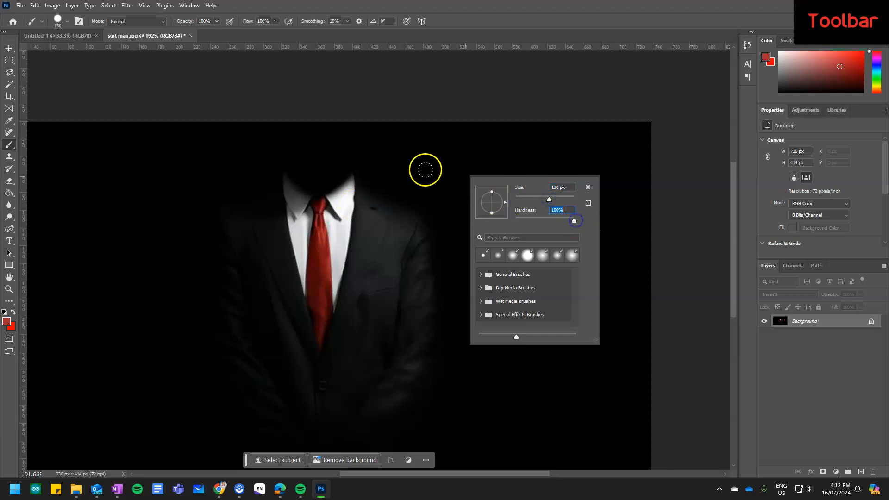
click(529, 197)
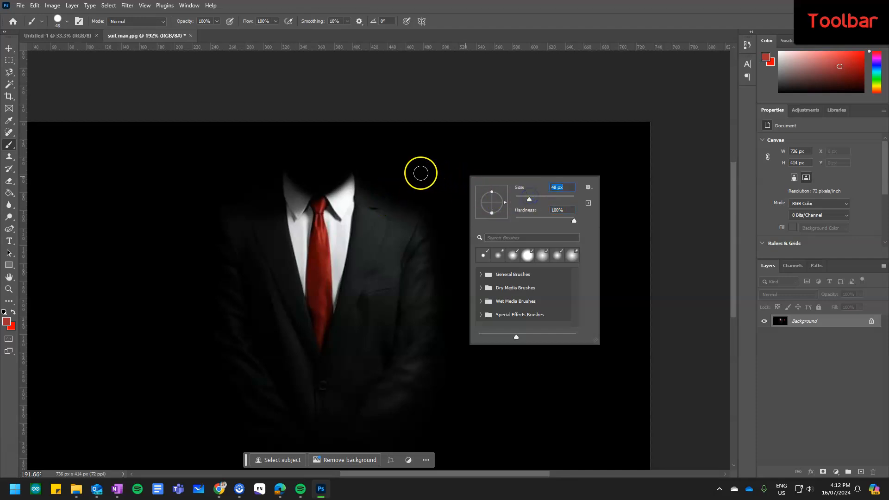
click(420, 173)
- Stamp two soft-edged 48 px dots at reduced hardness beside the hard dot, and a third one with a slightly harder edge
right_click(495, 178)
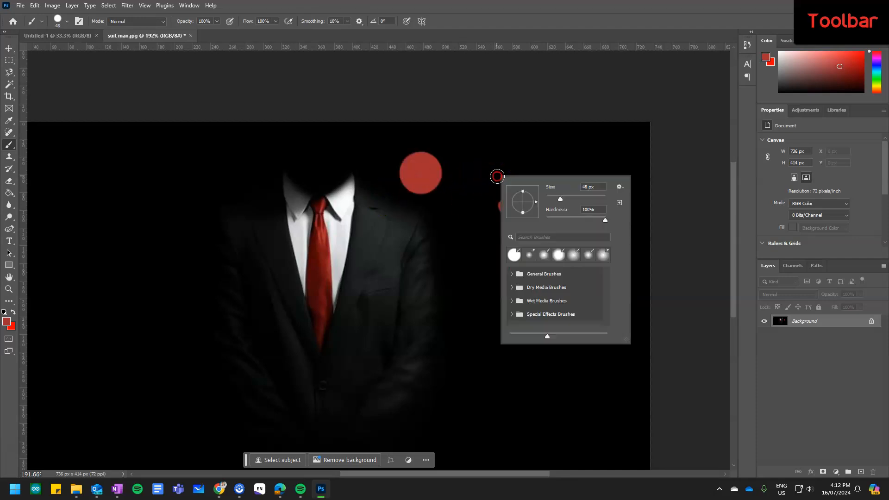
click(565, 217)
click(471, 159)
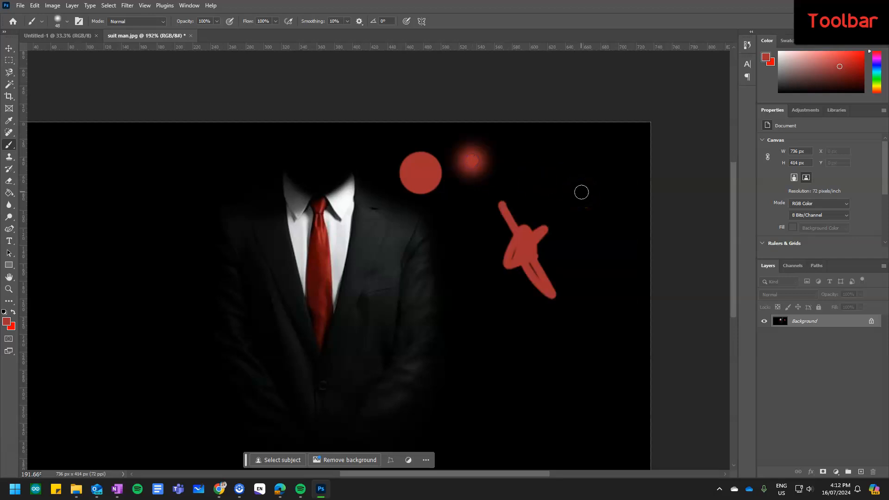
click(528, 169)
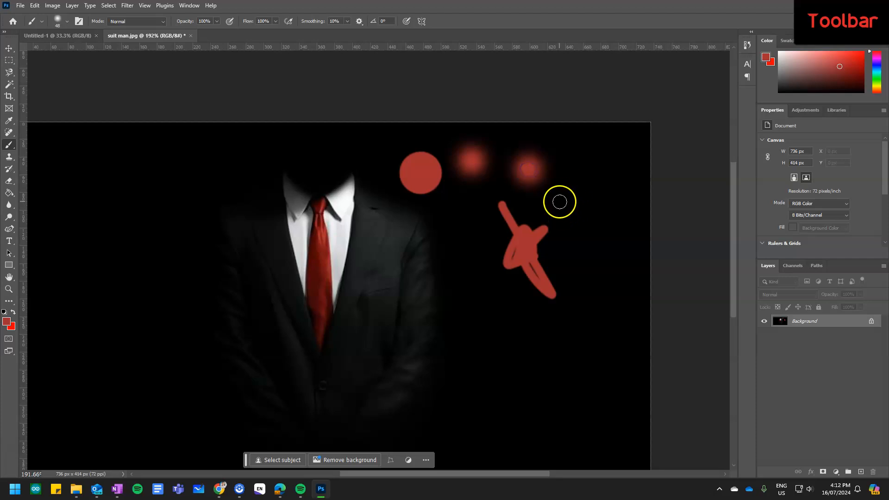
right_click(561, 201)
drag(613, 244, 615, 244)
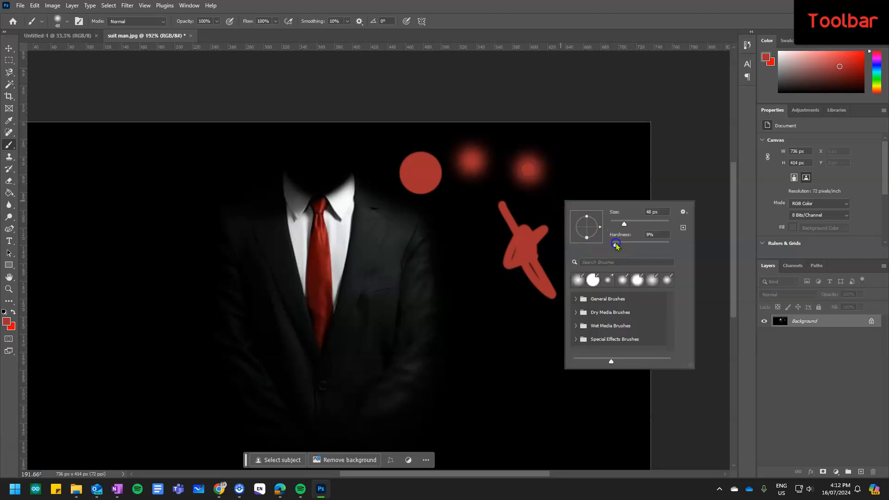
click(587, 166)
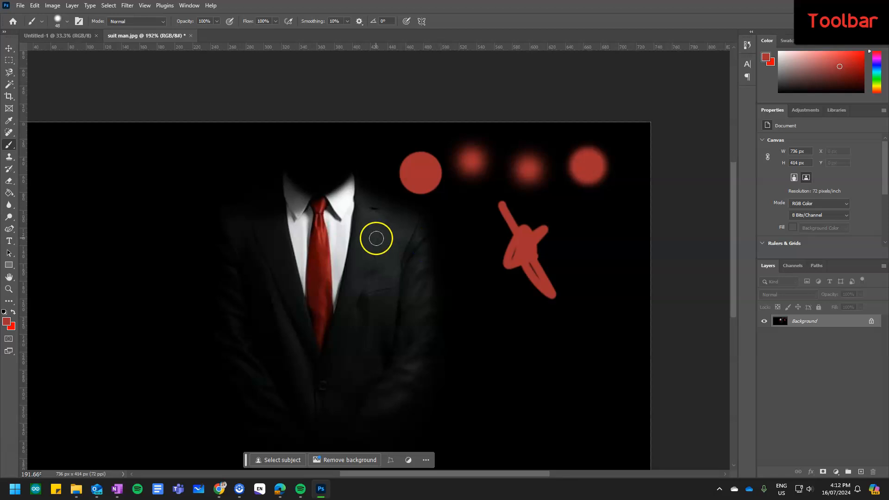
- Open updated photo.png and set the foreground color to the blue sampled from the backdrop between the flag and the astronaut
click(20, 5)
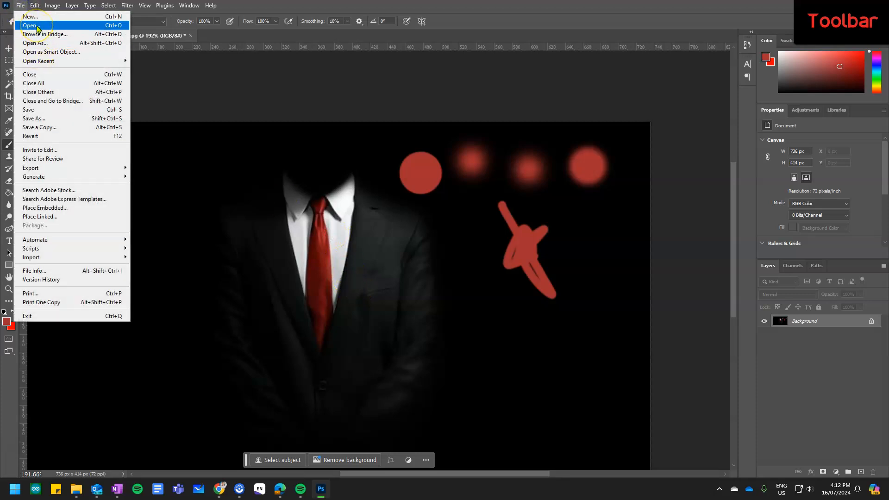
click(37, 26)
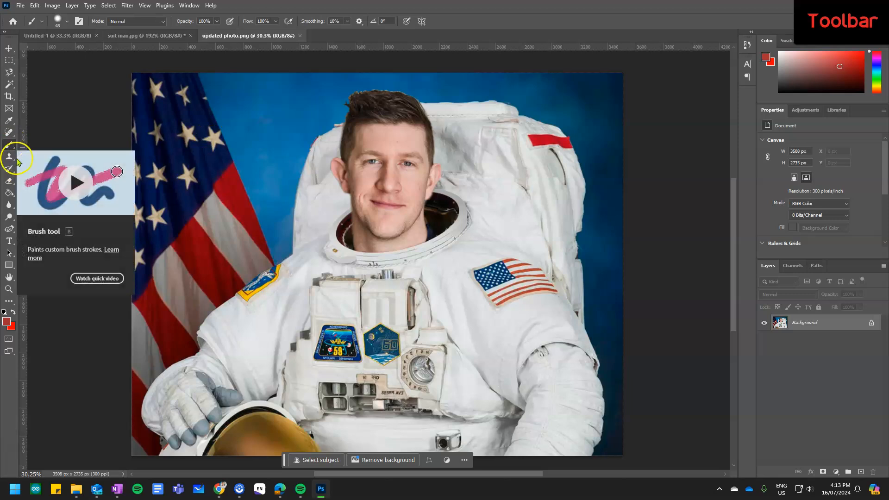
click(6, 321)
click(268, 126)
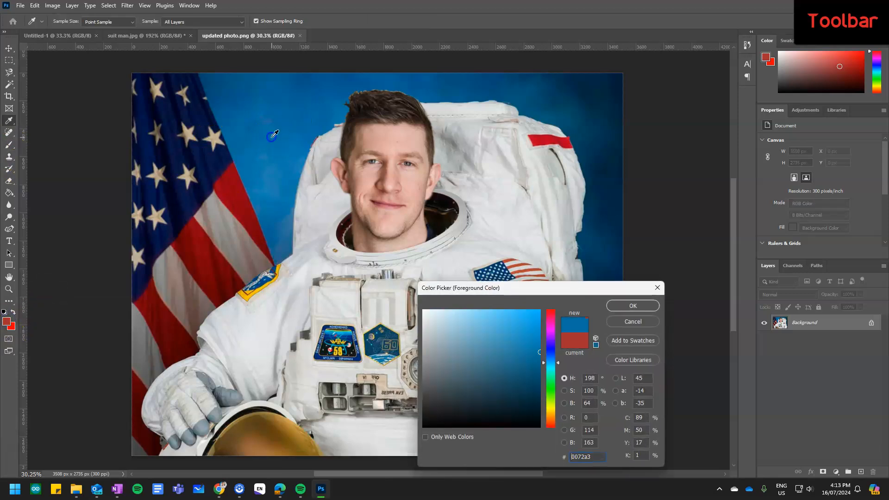
click(622, 306)
- Try painting over the blue backdrop beside the flag with a 146 px brush at 100% hardness, and undo the strokes
right_click(323, 149)
click(409, 170)
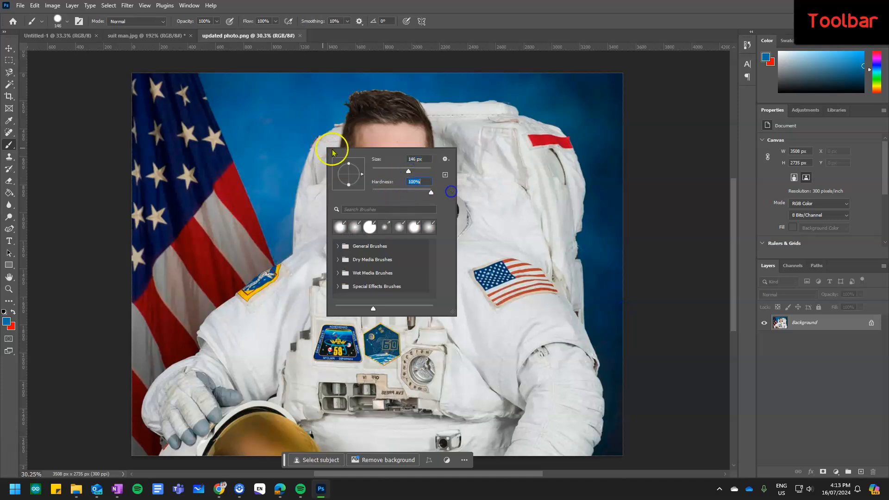
click(237, 132)
mouse_move(264, 160)
mouse_down()
mouse_move(262, 137)
mouse_move(264, 160)
mouse_move(236, 118)
mouse_move(269, 112)
mouse_move(256, 123)
mouse_move(258, 148)
mouse_move(262, 117)
mouse_up()
drag(256, 148, 257, 160)
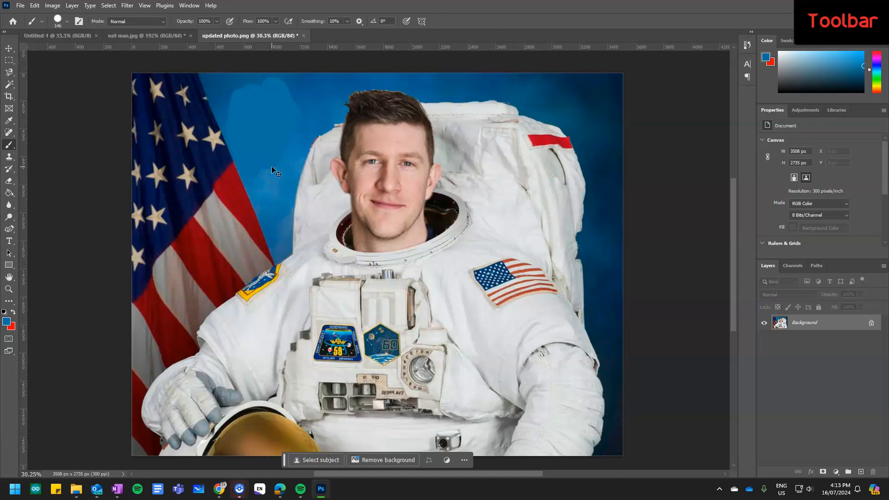
key(ctrl+z)
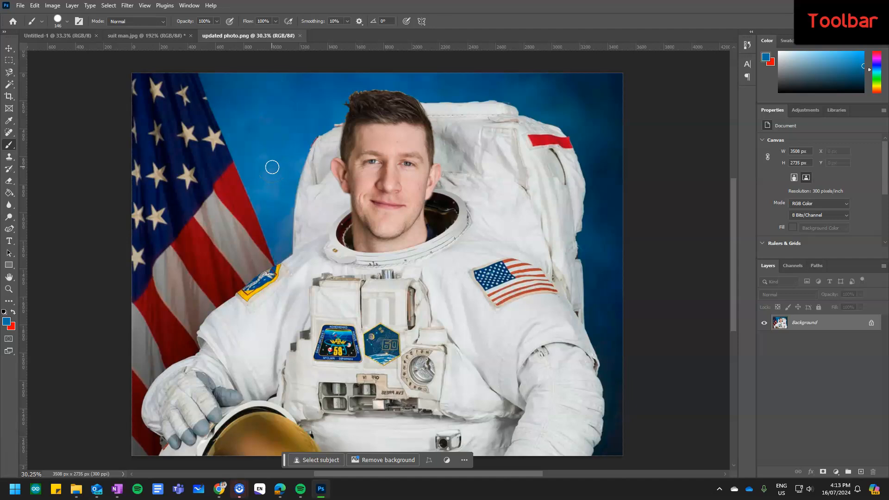
- Set the brush to 111 px with 3% hardness for retouching the blue backdrop beside the flag
scroll(260, 145, up, 3)
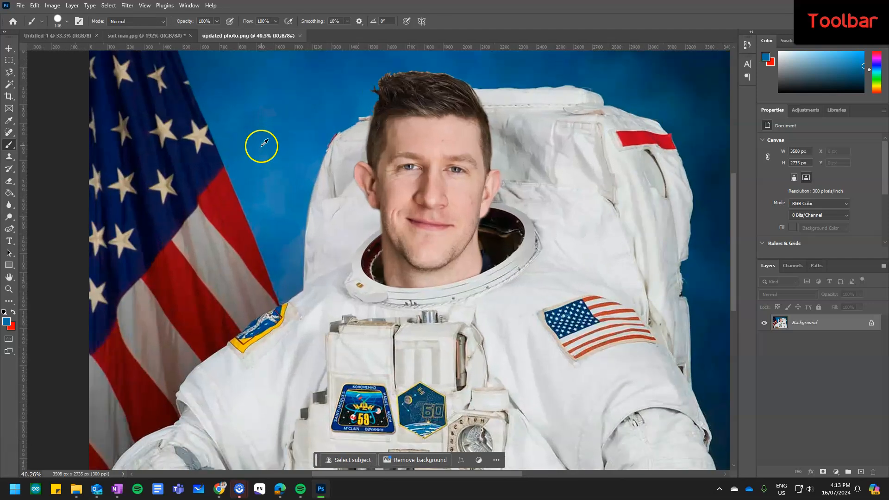
right_click(279, 127)
drag(388, 173, 357, 172)
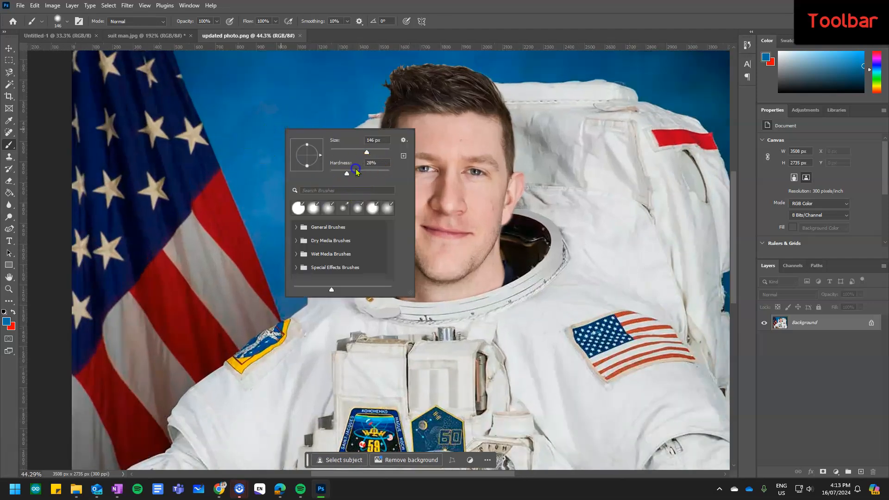
click(353, 150)
drag(338, 173, 362, 151)
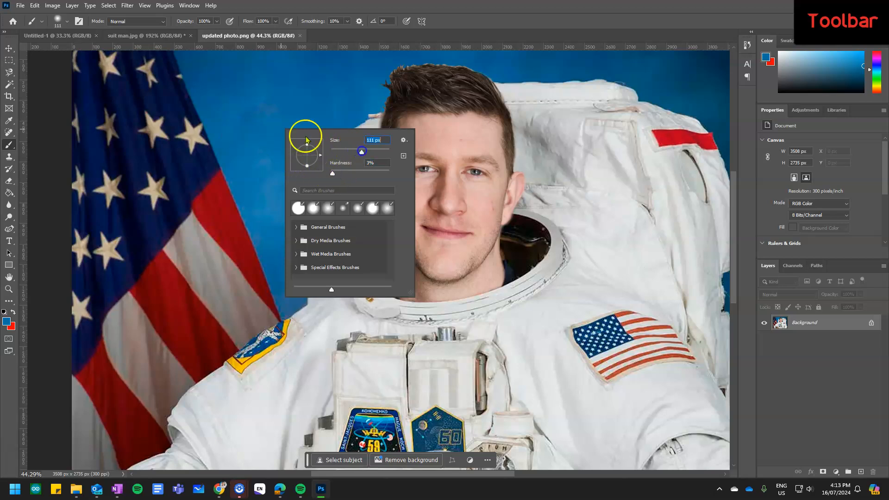
click(235, 108)
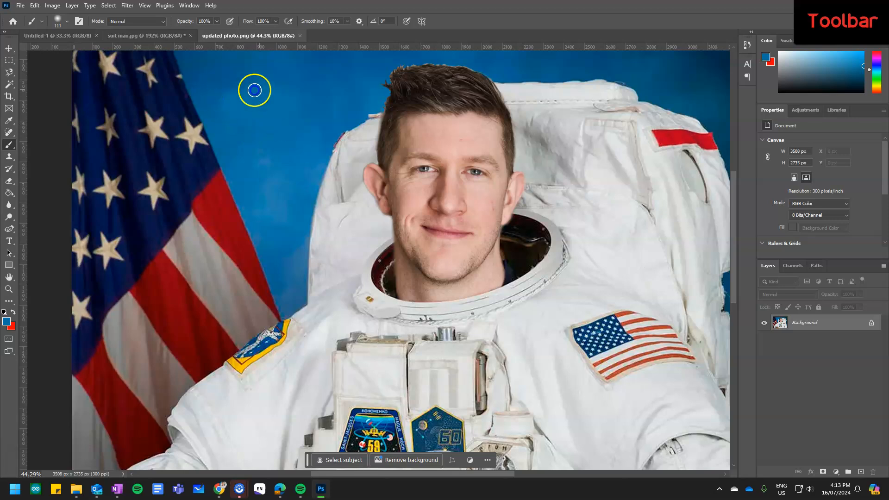
- Try painting the sampled blue over the backdrop around the top of the white backpack, and undo the strokes
scroll(291, 179, down, 6)
mouse_move(319, 121)
mouse_down()
mouse_move(294, 148)
mouse_move(264, 107)
mouse_move(388, 134)
mouse_move(418, 106)
mouse_up()
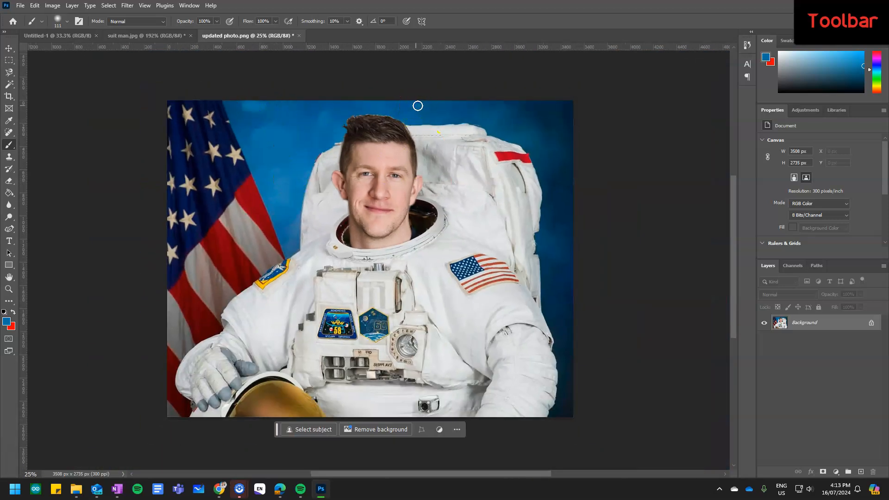
mouse_move(509, 115)
mouse_down()
mouse_move(458, 104)
mouse_move(514, 102)
mouse_move(502, 109)
mouse_move(511, 118)
mouse_move(488, 109)
mouse_move(512, 118)
mouse_up()
key(ctrl+z)
key(ctrl+z)
key(ctrl+z)
- Paint soft blue strokes over the backdrop between the flag and the astronaut's shoulder
mouse_move(273, 177)
mouse_down()
mouse_move(283, 168)
mouse_move(280, 188)
mouse_move(285, 164)
mouse_move(291, 217)
mouse_move(282, 186)
mouse_up()
drag(300, 234, 296, 229)
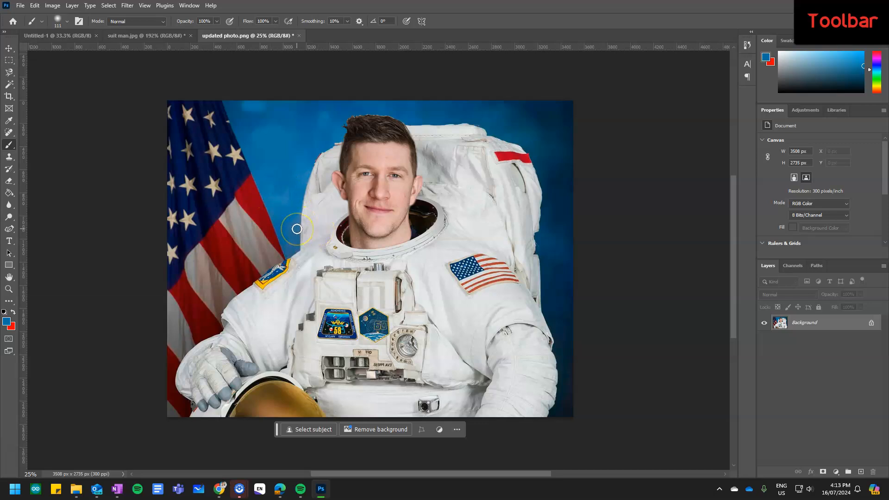
click(450, 215)
click(415, 230)
- Switch to the Eraser and set its brush to 91 px with 48% hardness
click(9, 181)
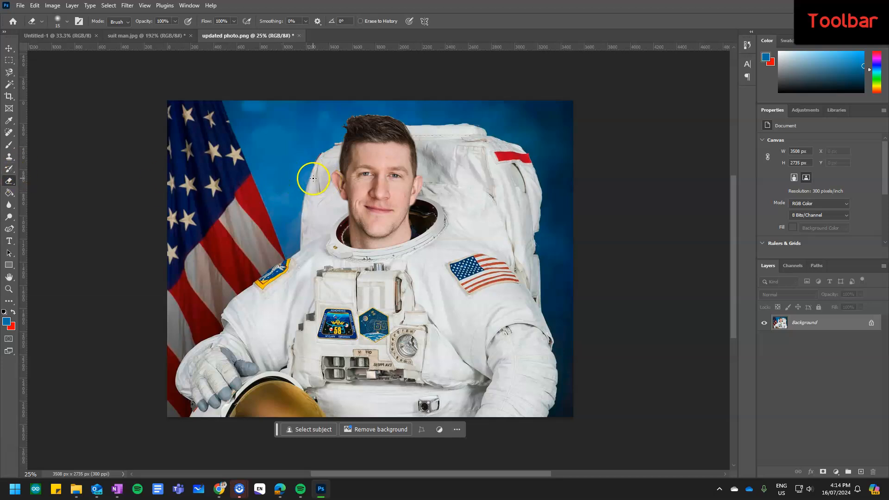
right_click(283, 154)
drag(332, 174, 348, 176)
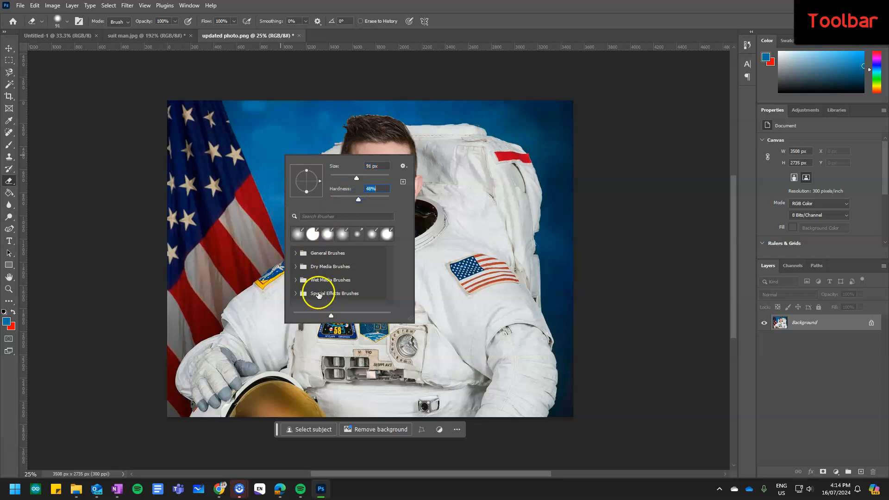
- Browse the Eraser's General Brushes and Special Effects Brushes presets, including the spatter and screentone tips
click(297, 252)
scroll(329, 277, down, 5)
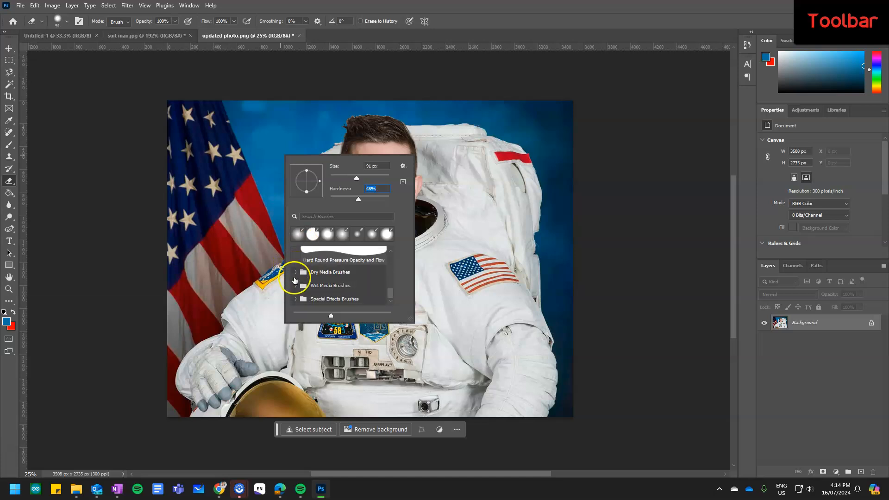
click(296, 301)
scroll(354, 278, down, 3)
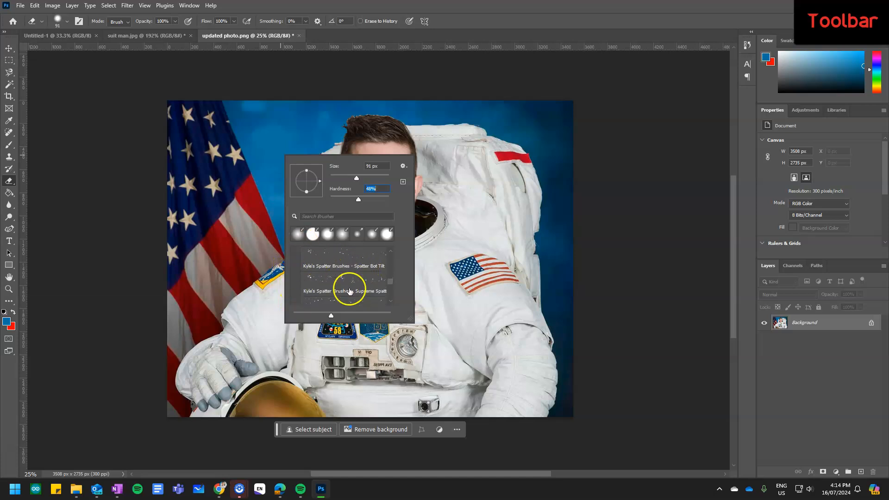
scroll(346, 290, down, 5)
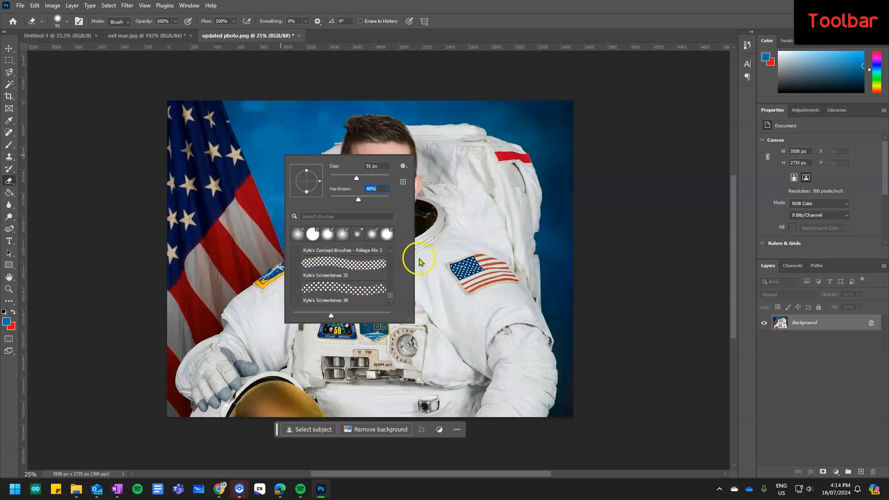
- Try erasing strokes of the Background layer along the backpack's outer edge over the blue backdrop, and undo them
click(551, 136)
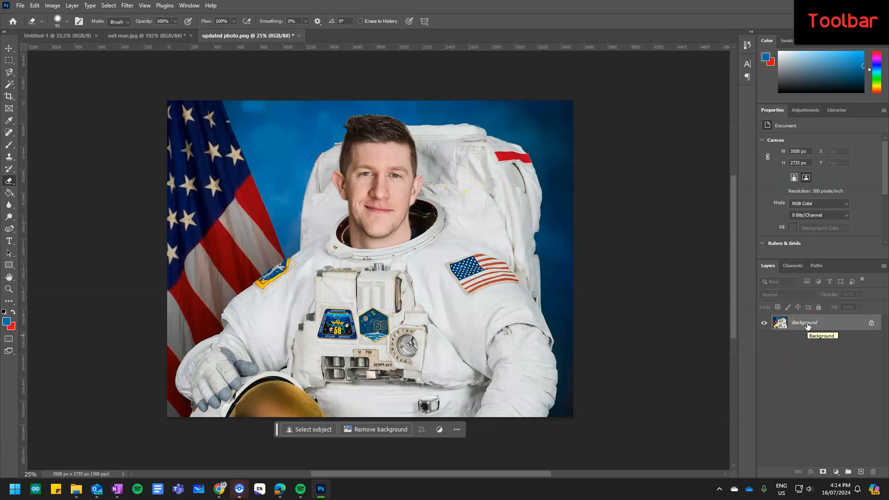
mouse_move(557, 129)
mouse_down()
mouse_move(528, 268)
mouse_move(540, 138)
mouse_move(536, 224)
mouse_move(557, 143)
mouse_move(537, 204)
mouse_up()
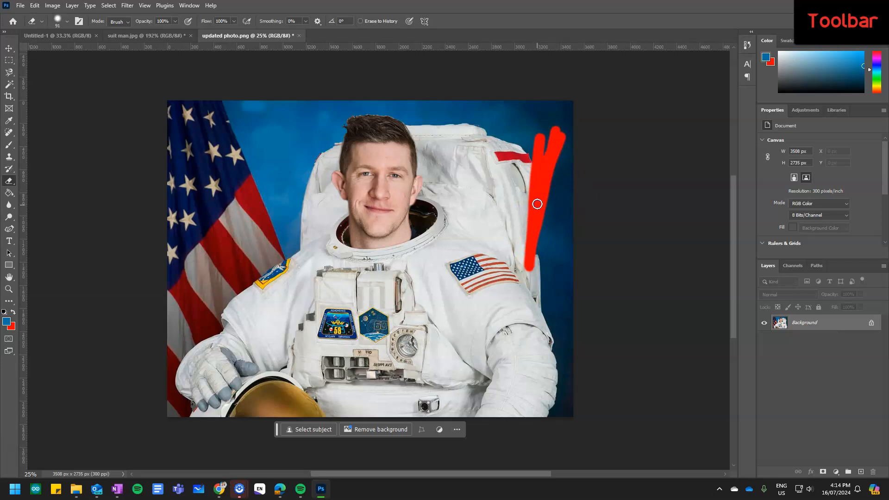
key(ctrl+z)
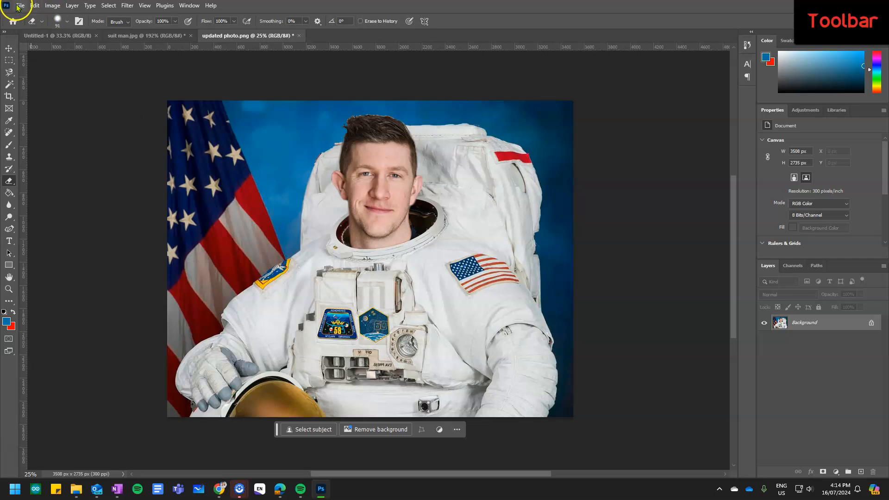
- Go to suit man.jpg, undo all the red brush dots and strokes beside the suit, and clear any selection
click(155, 37)
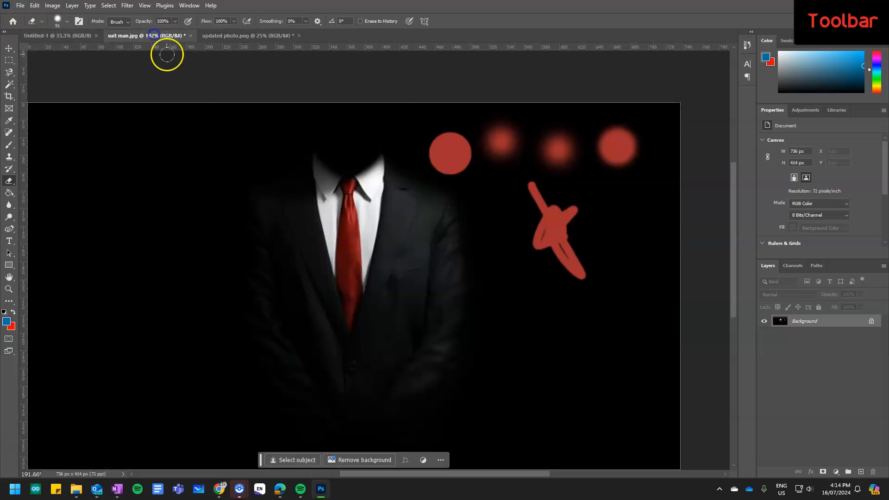
scroll(321, 193, right, 1)
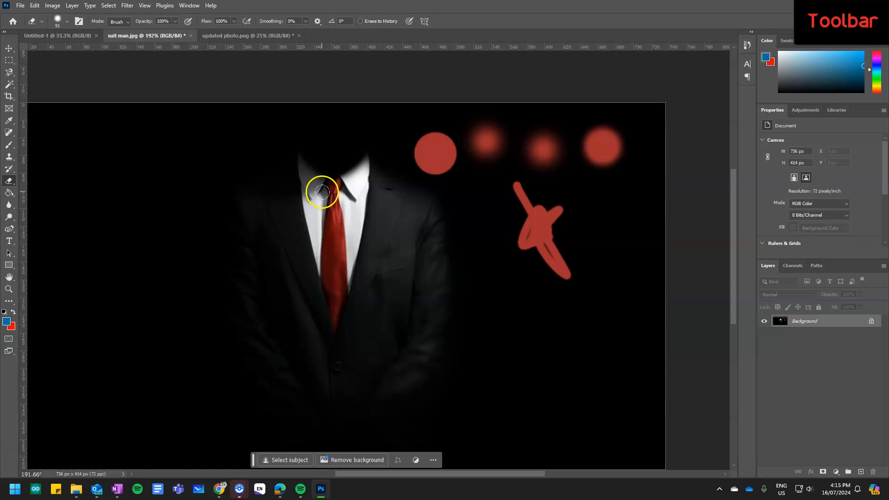
key(ctrl+z)
key(ctrl+z)
key(ctrl+z)
key(ctrl+z)
key(ctrl+z)
key(ctrl+z)
key(ctrl+d)
- Copy a rectangular marquee area of about 348 × 384 px around the suit and paste it into updated photo.png
click(9, 84)
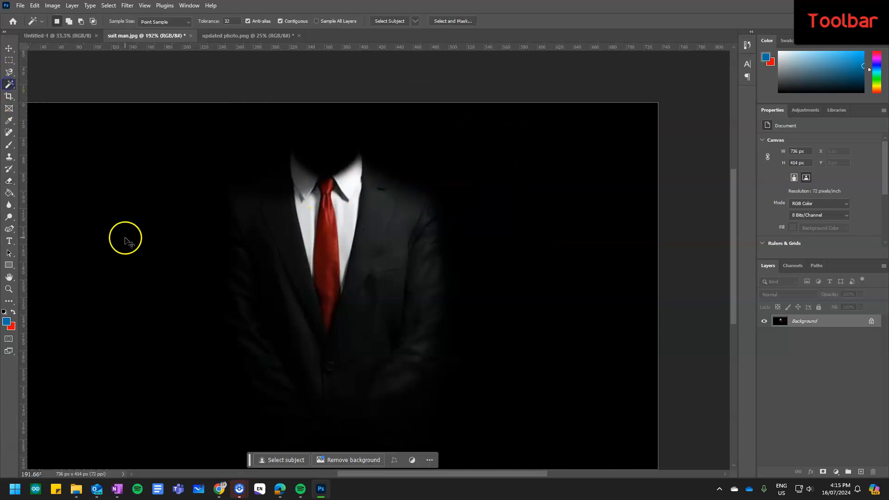
scroll(126, 229, down, 3)
click(9, 60)
drag(171, 161, 381, 408)
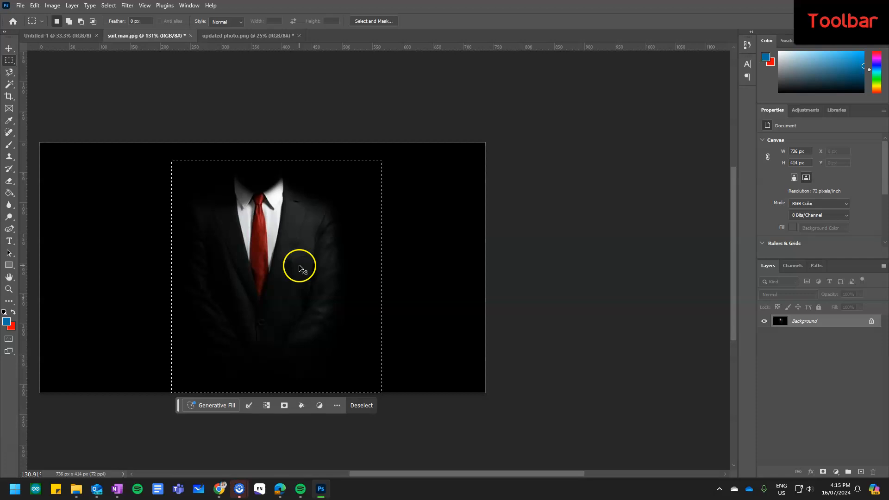
click(213, 36)
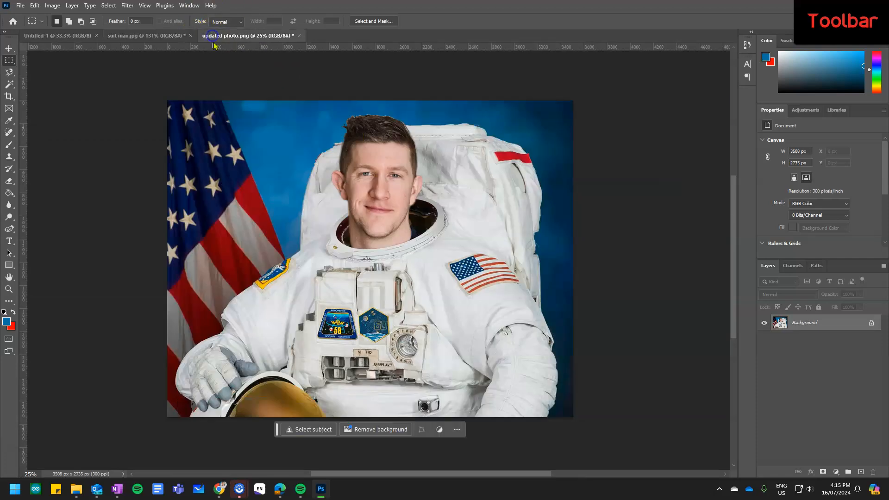
key(ctrl+v)
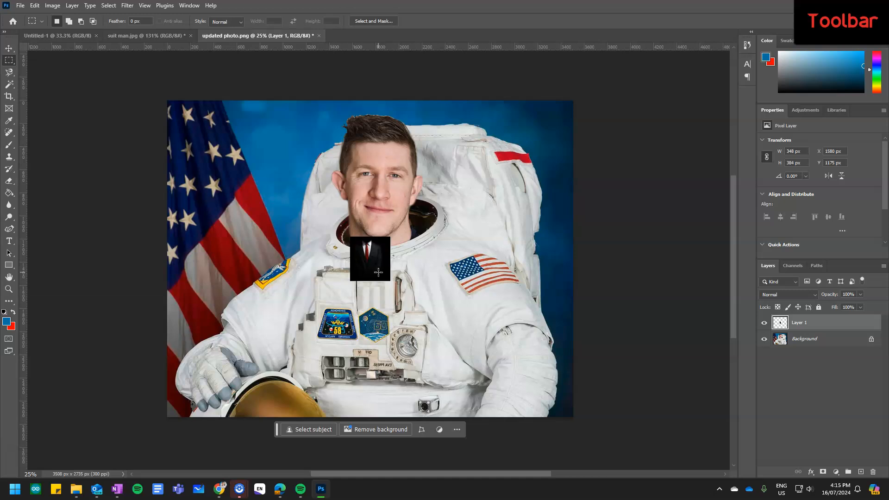
- Try scaling the pasted suit layer to about 435% over the astronaut's torso, and undo the transform
key(ctrl+t)
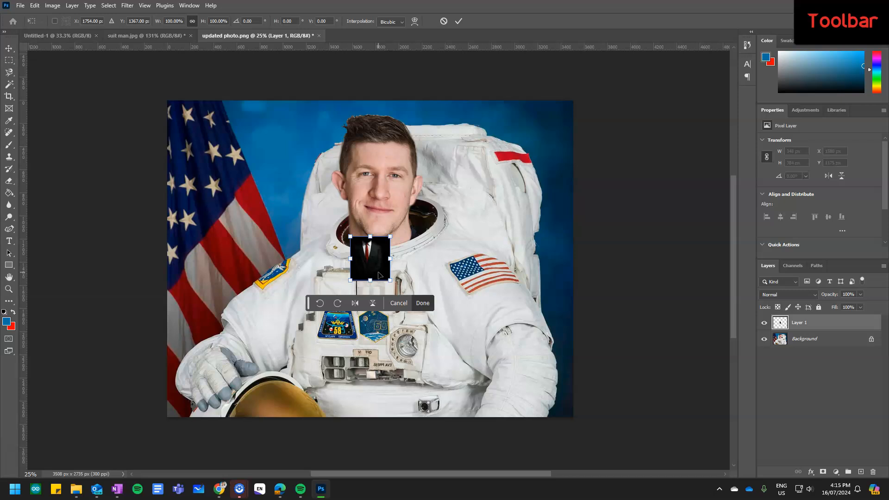
click(381, 268)
drag(389, 281, 538, 393)
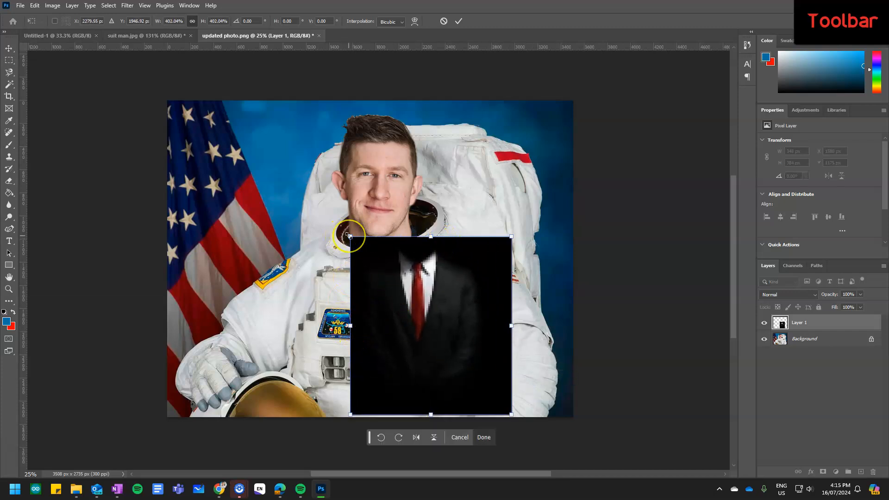
drag(348, 236, 329, 229)
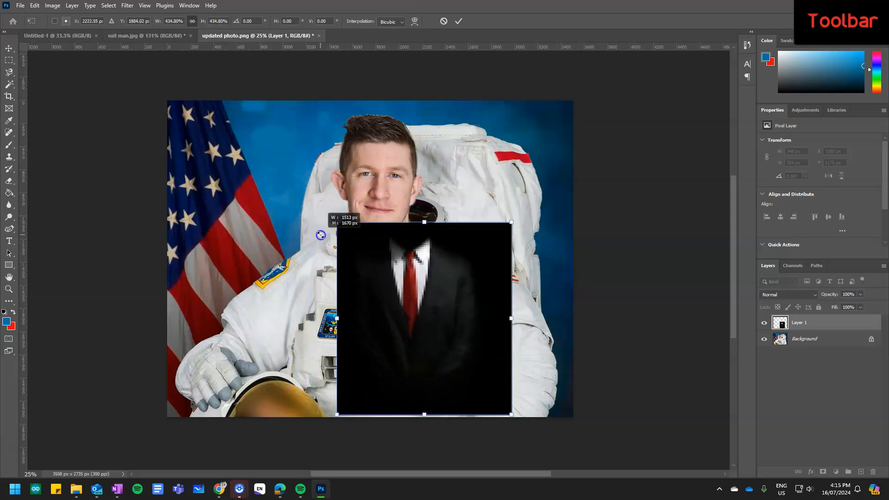
drag(440, 298, 409, 295)
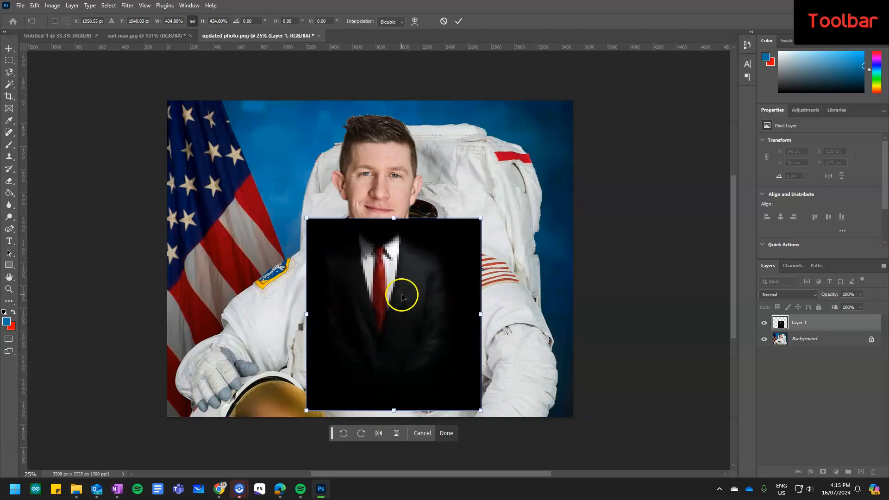
key(Return)
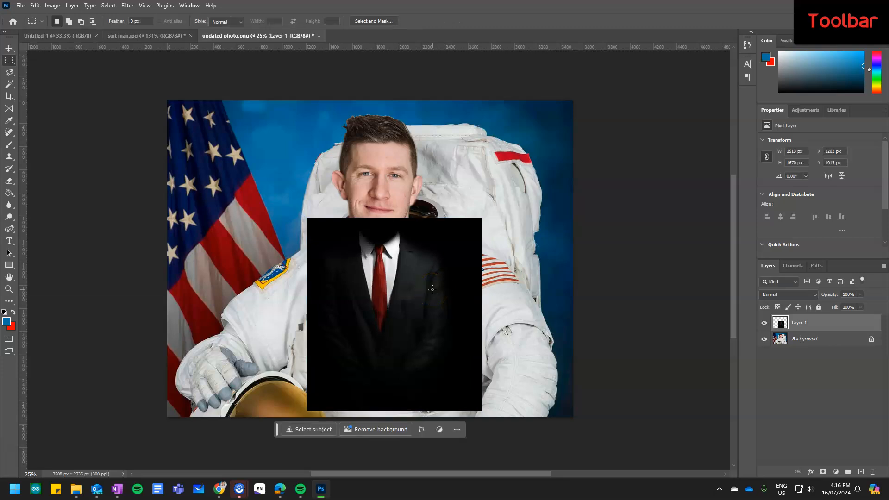
key(ctrl+z)
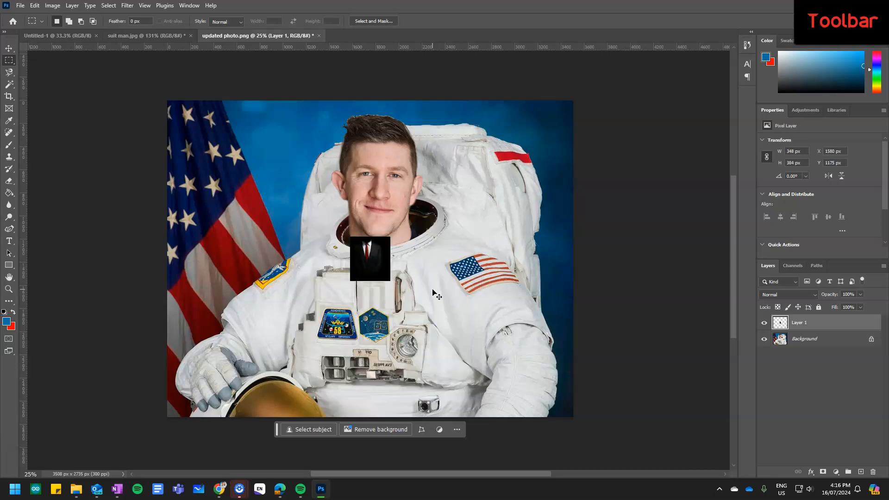
- Free-transform the suit layer to about 421% and position it over the astronaut's torso just below the chin
key(ctrl+t)
drag(388, 280, 512, 416)
drag(464, 369, 421, 368)
drag(464, 236, 471, 230)
drag(413, 276, 424, 276)
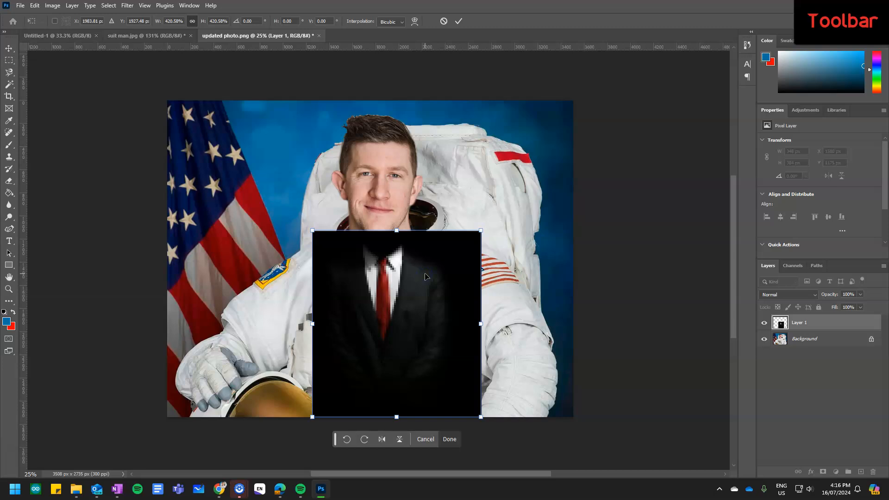
key(Return)
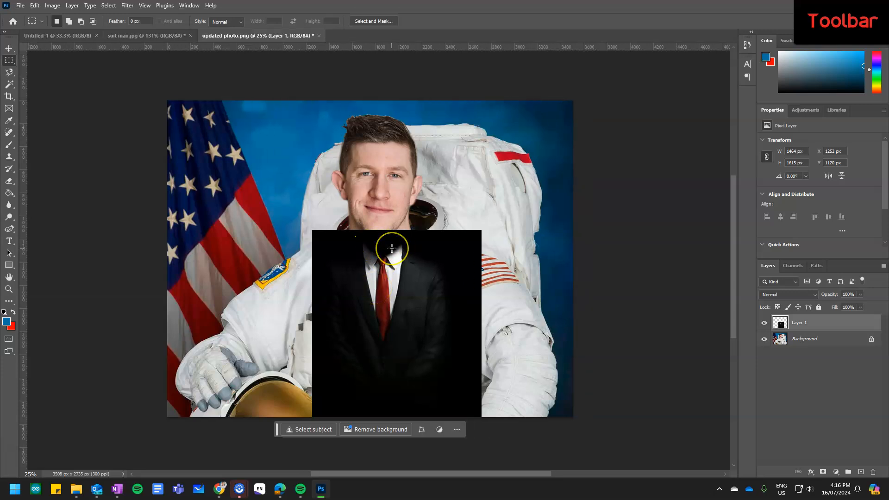
- Try selecting the black area around the suit with the Magic Wand at tolerance 32, and deselect it
scroll(398, 250, up, 3)
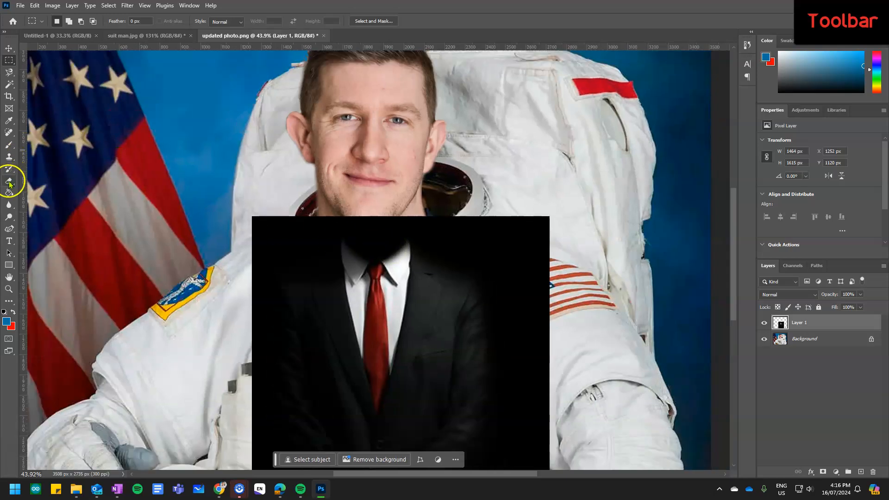
click(9, 180)
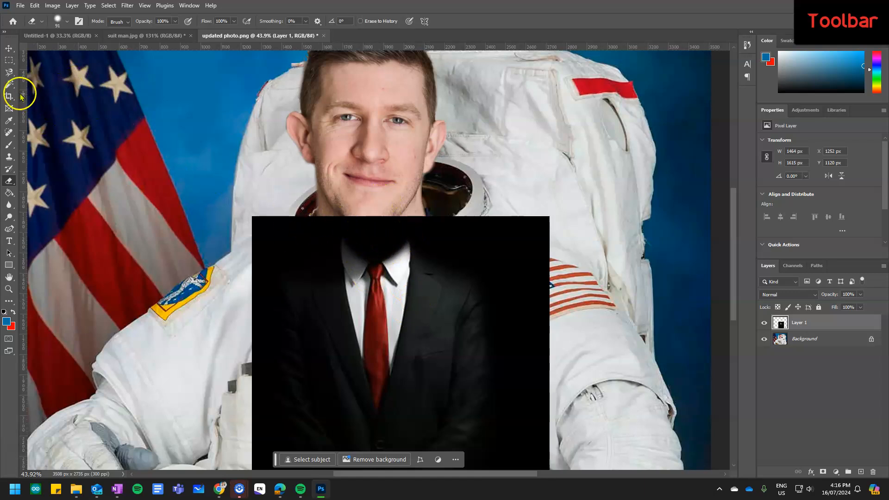
click(8, 72)
click(13, 85)
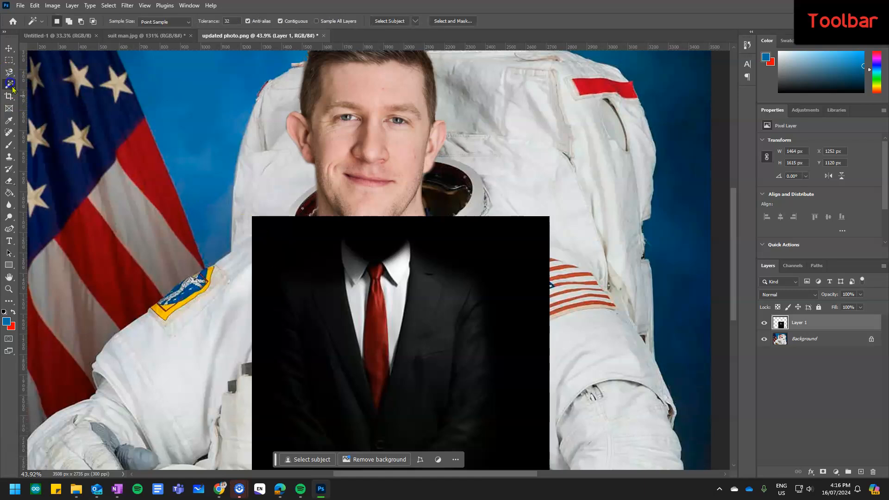
click(266, 240)
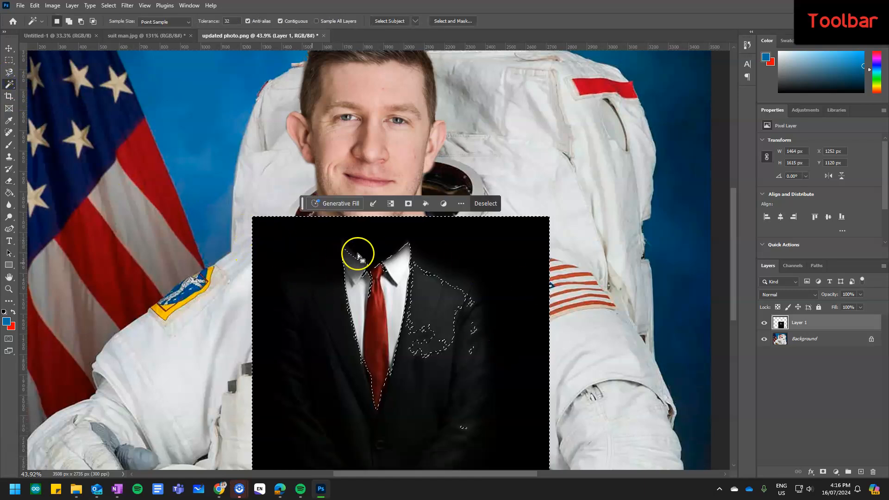
key(ctrl+d)
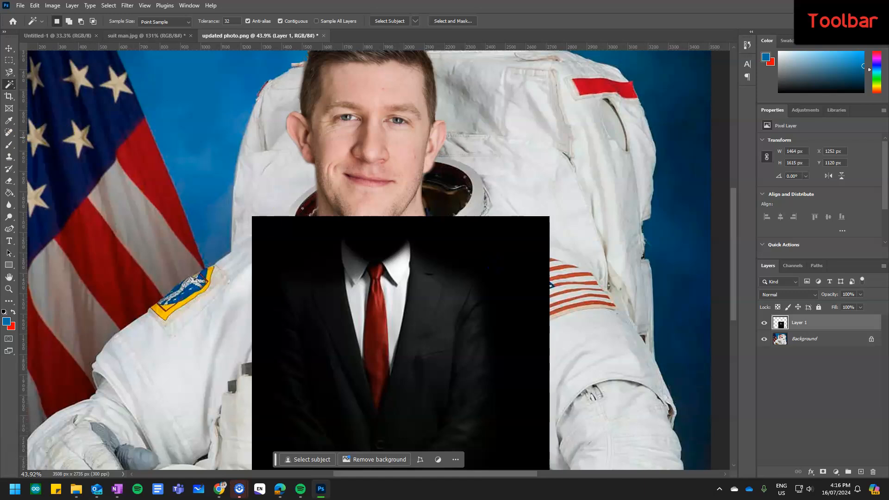
- Return to the Eraser tool and lower the suit layer's opacity to 84%
click(8, 185)
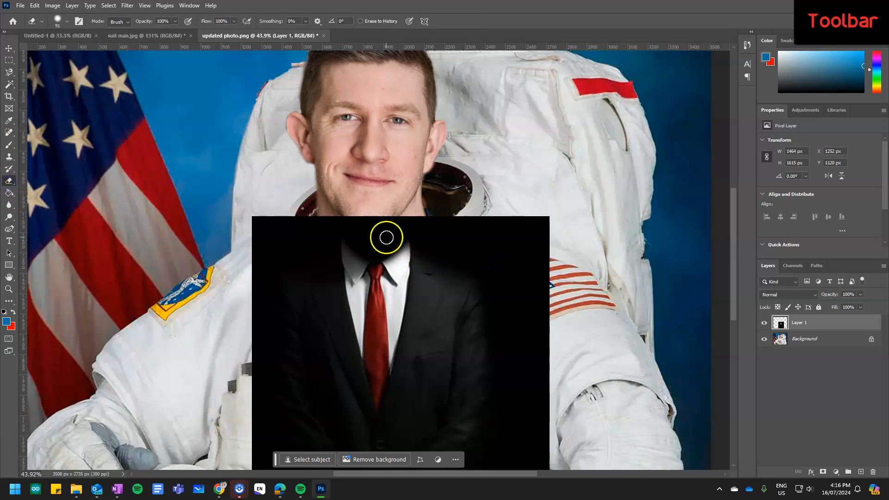
scroll(386, 237, up, 2)
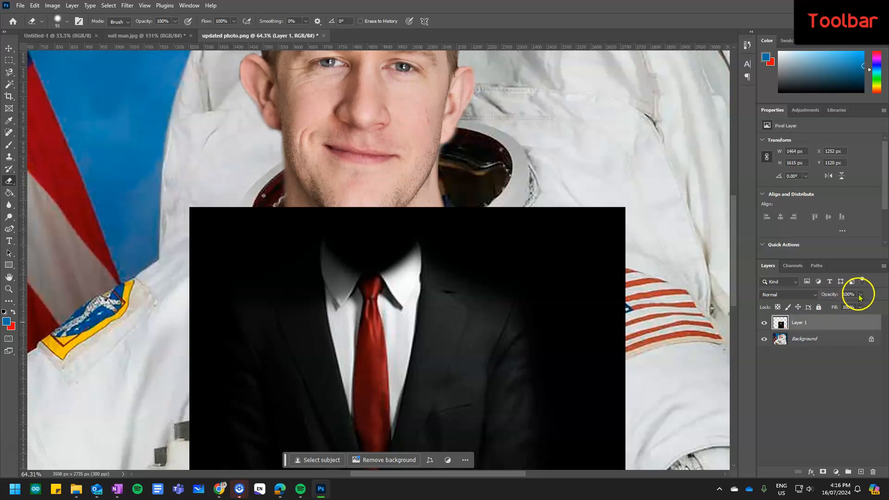
click(860, 294)
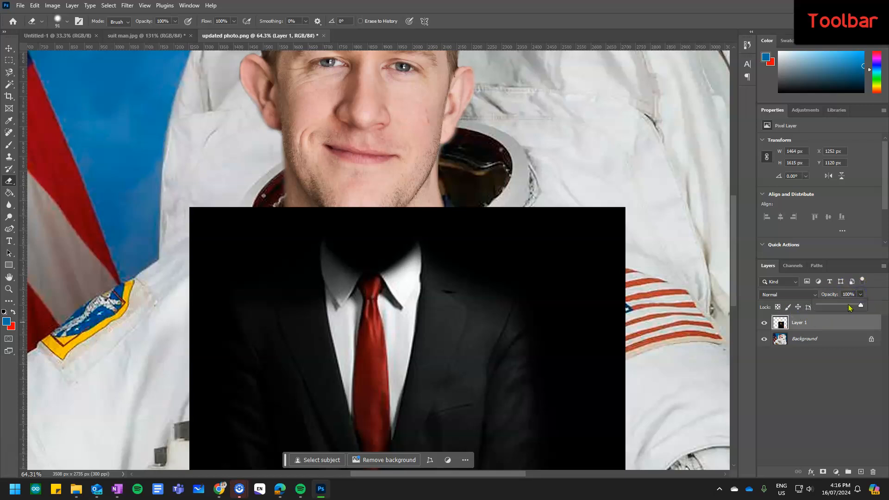
drag(839, 306, 851, 306)
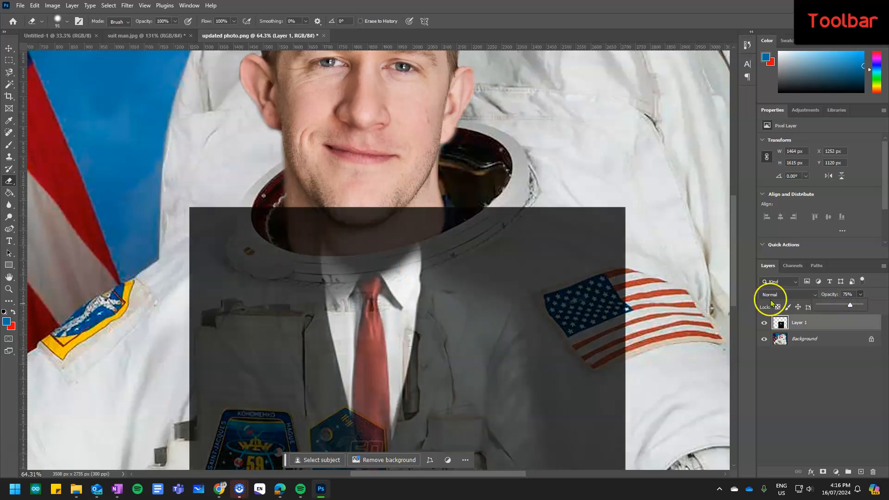
drag(854, 306, 854, 307)
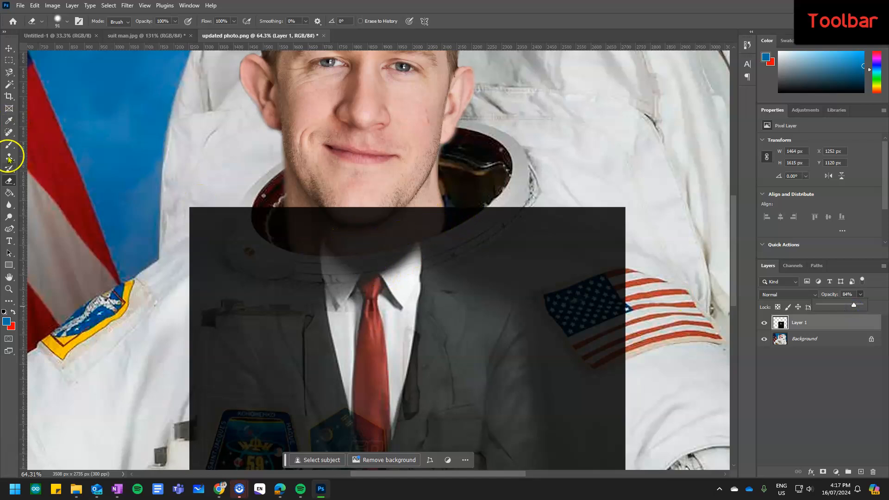
- Set the eraser to 45 px with 13% hardness and erase the suit layer's black area over the chin and neck above the collar
right_click(381, 241)
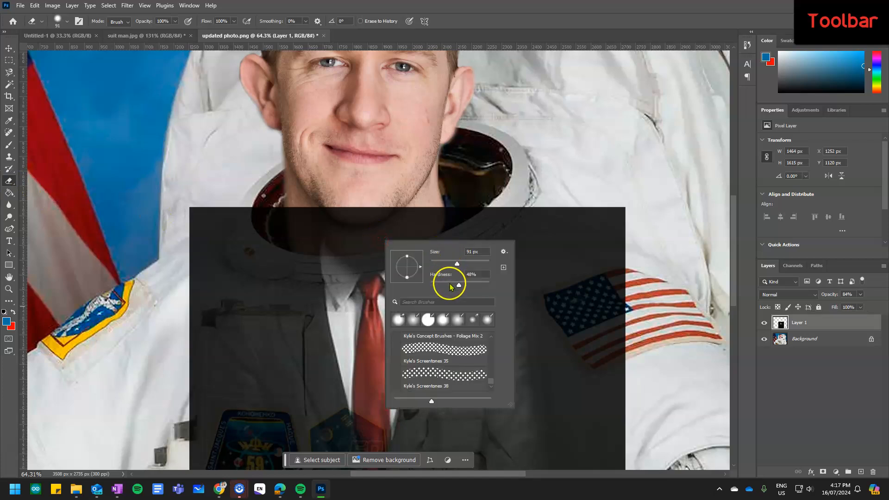
drag(457, 262, 446, 262)
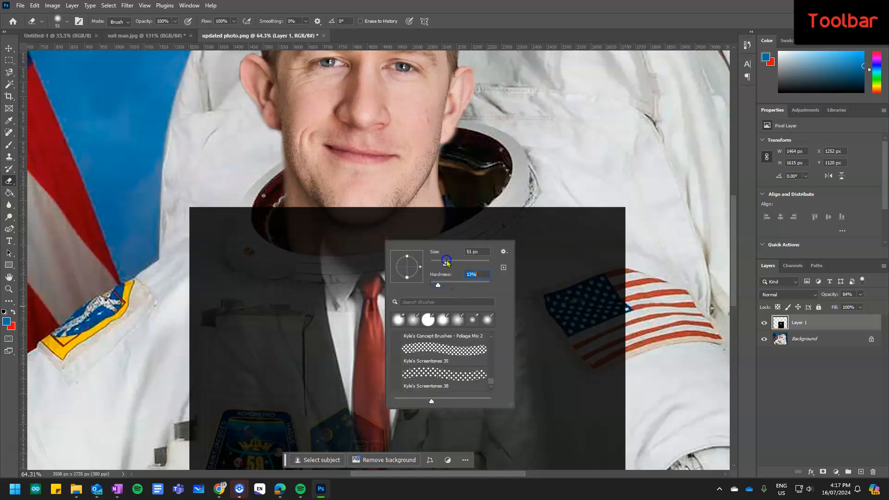
click(362, 265)
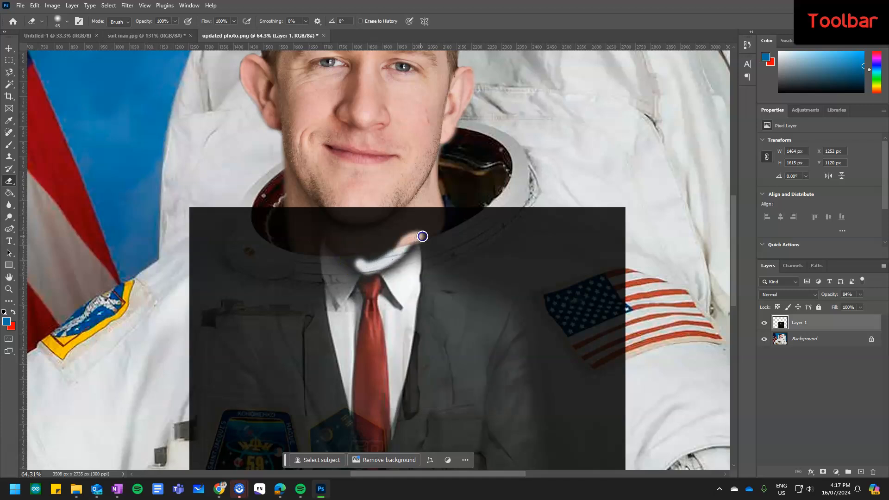
drag(405, 243, 372, 264)
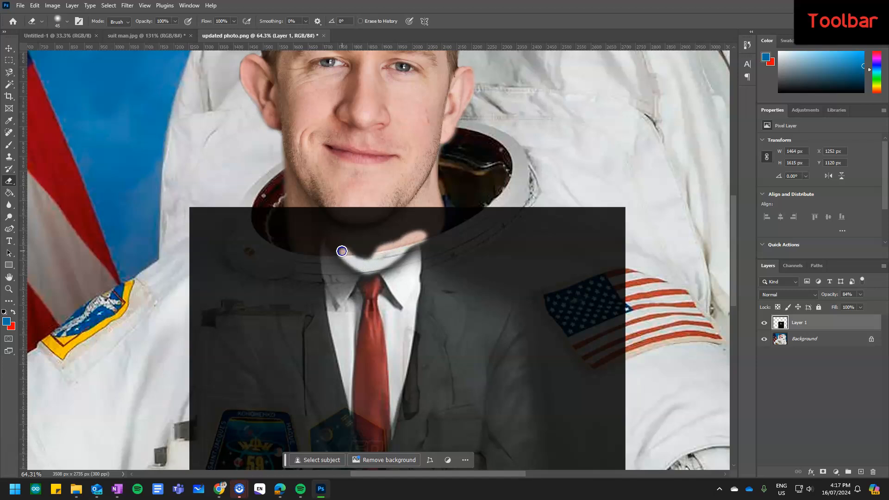
mouse_move(330, 237)
mouse_down()
mouse_move(305, 212)
mouse_move(444, 207)
mouse_move(420, 230)
mouse_move(432, 213)
mouse_move(390, 226)
mouse_move(318, 220)
mouse_move(414, 215)
mouse_move(390, 228)
mouse_move(339, 231)
mouse_move(327, 222)
mouse_move(356, 237)
mouse_move(404, 219)
mouse_up()
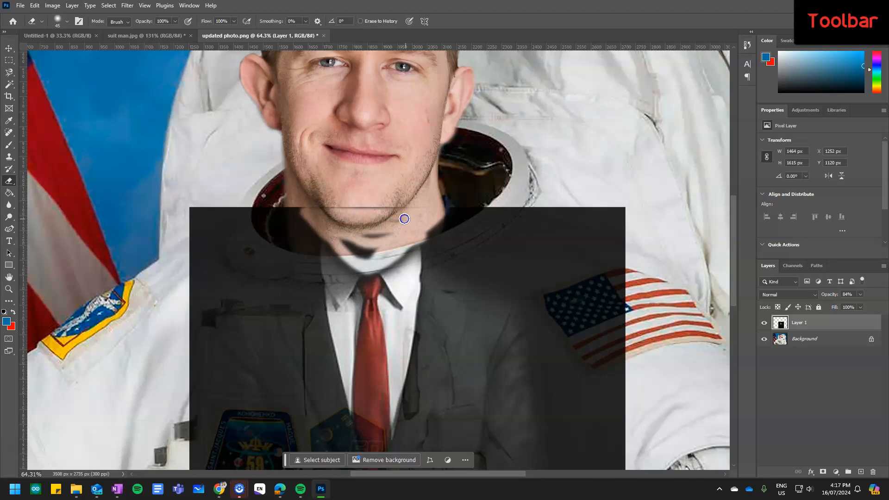
drag(359, 254, 364, 250)
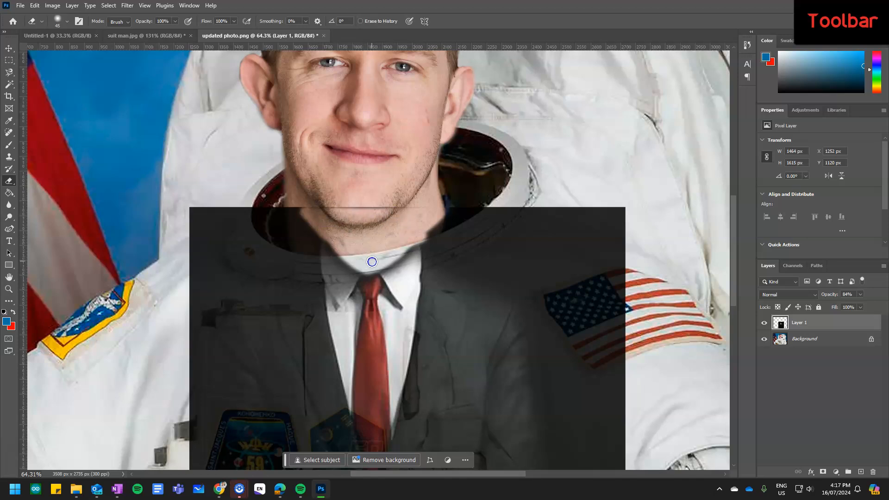
- Raise the eraser hardness to 100% and erase the leftover dark edge between the neck and the shirt collar
right_click(405, 232)
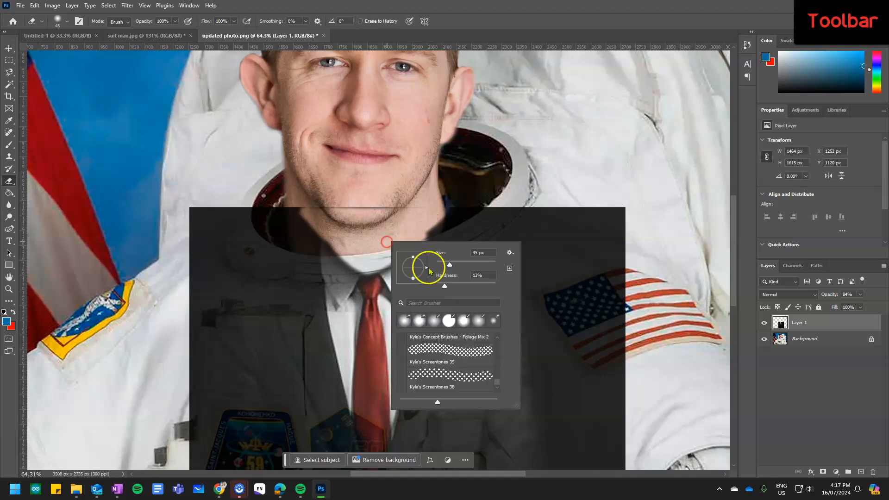
drag(445, 287, 495, 286)
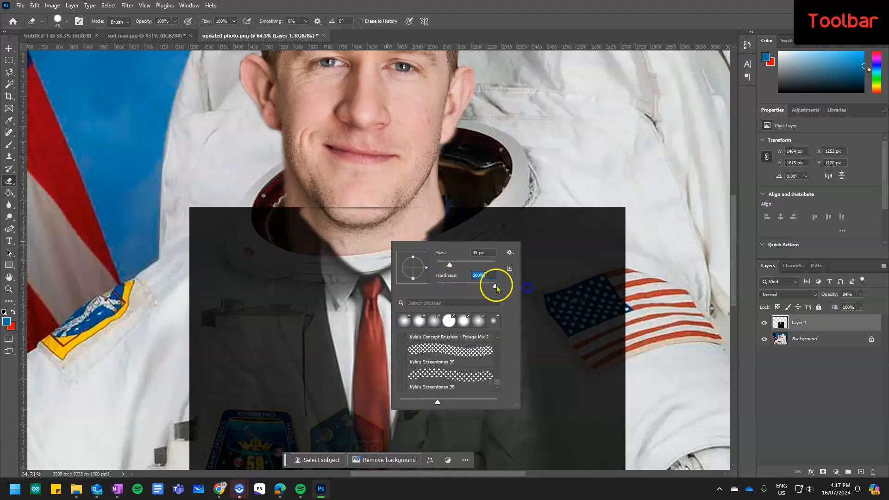
click(395, 231)
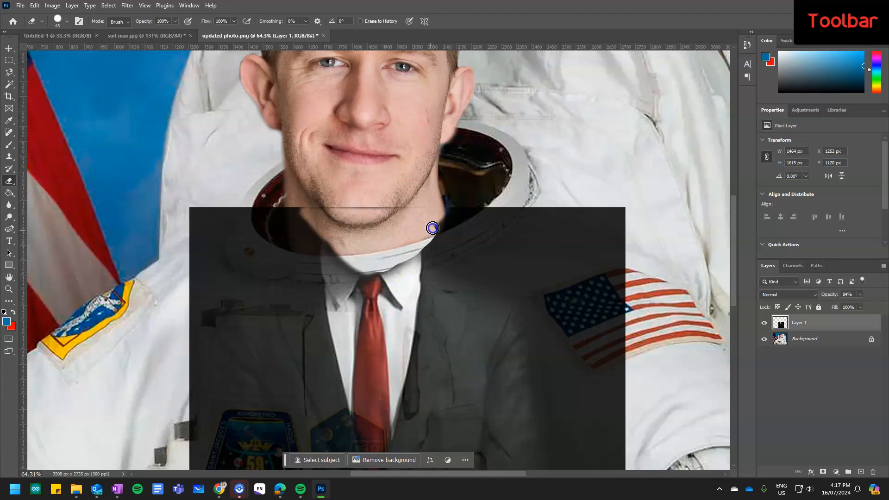
- Restore the suit layer's opacity to 100% and erase the remaining black traces along the jaw and neck
click(860, 294)
drag(860, 304, 869, 305)
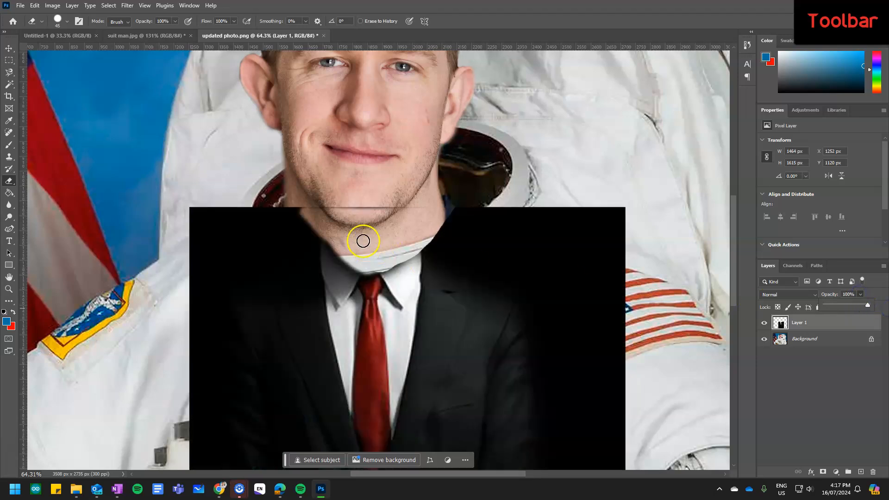
mouse_move(313, 222)
mouse_down()
mouse_move(357, 256)
mouse_move(323, 246)
mouse_move(389, 249)
mouse_move(451, 224)
mouse_move(388, 241)
mouse_up()
scroll(382, 241, right, 1)
drag(415, 210, 361, 211)
drag(298, 207, 354, 239)
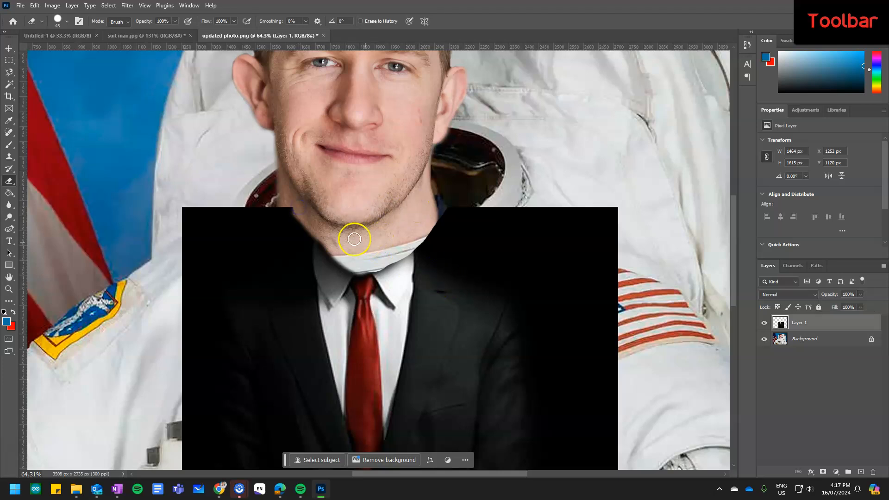
- Free-transform the suit layer to move it up so the collar sits directly under the chin, and return to the Eraser tool
key(ctrl+t)
drag(419, 314, 402, 267)
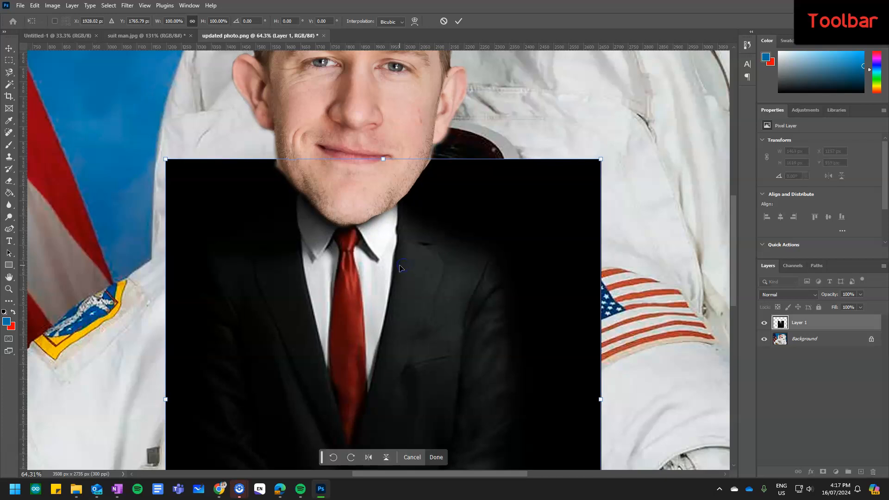
key(Return)
key(e)
scroll(356, 213, down, 3)
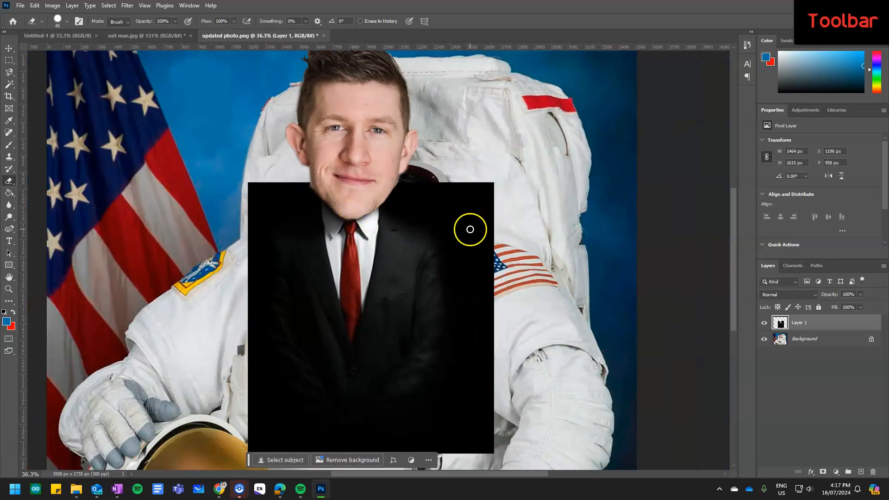
- Set the eraser to 26 px with 0% hardness and clean up the suit layer's edge along the jawline
scroll(363, 199, up, 5)
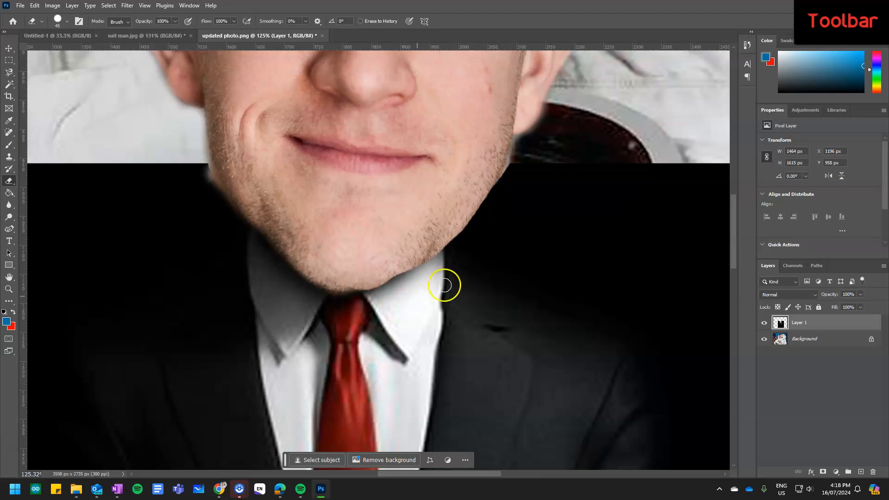
right_click(458, 254)
click(523, 299)
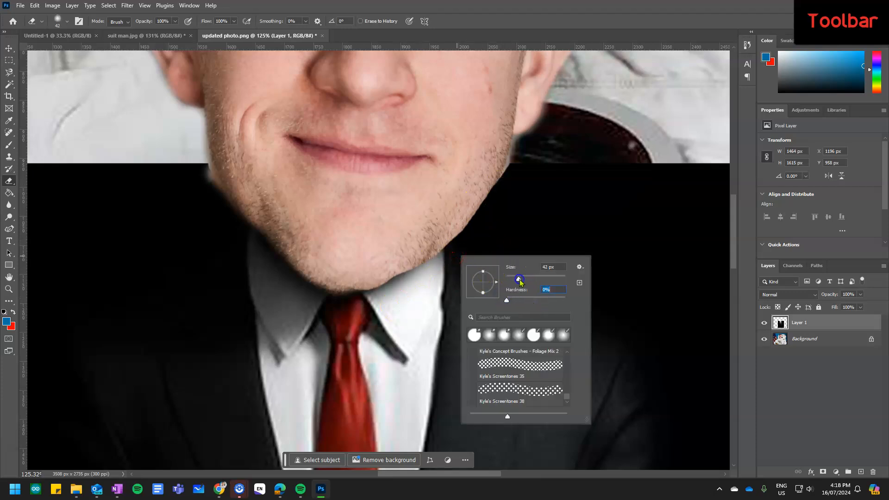
click(507, 163)
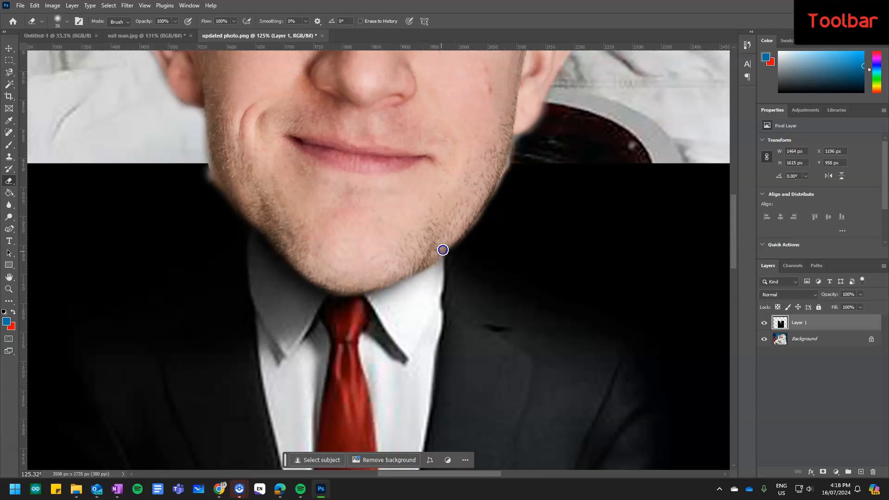
scroll(443, 250, down, 5)
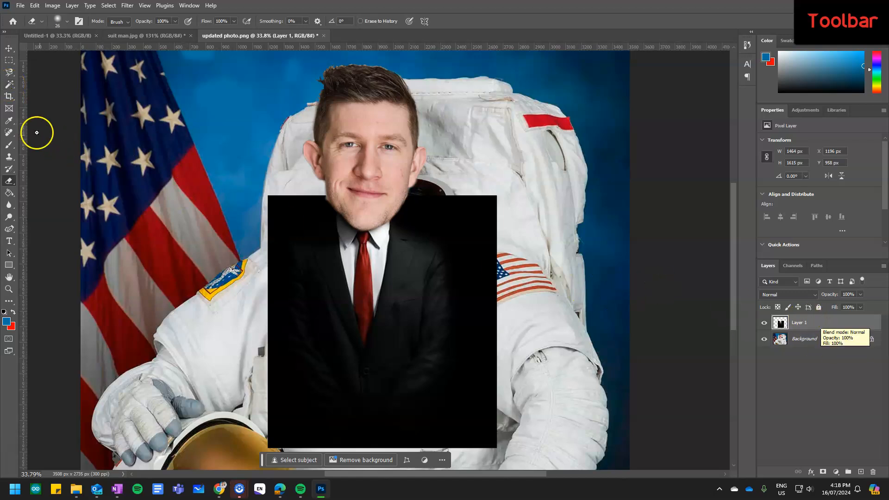
- Try selecting the area around the suit layer with the Magic Wand at tolerance 32, and deselect it
click(9, 84)
click(393, 216)
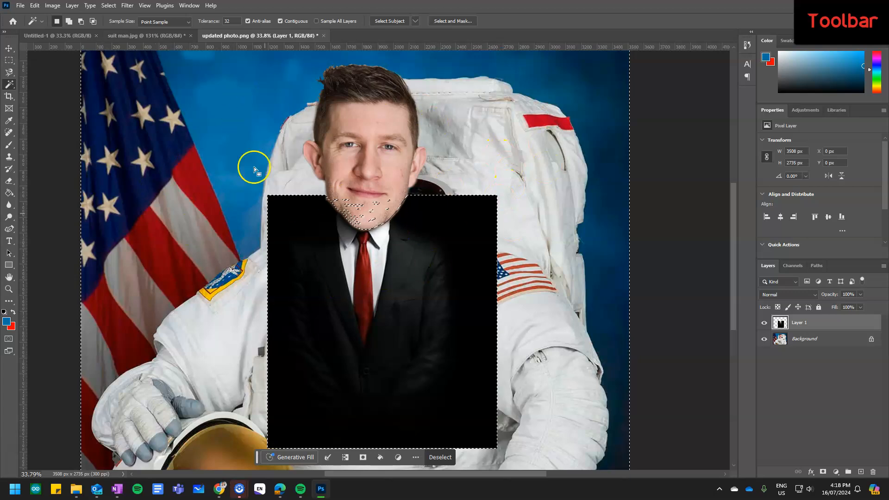
click(217, 168)
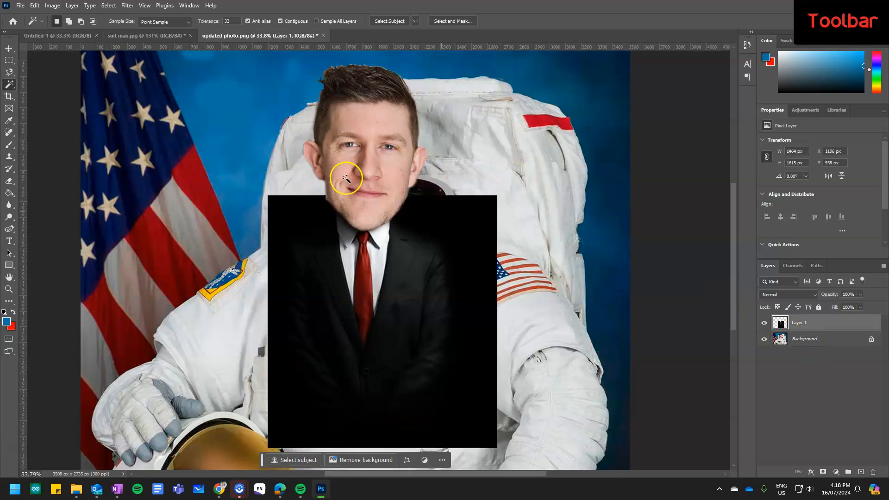
- Switch to the Brush tool and set the foreground color to black
click(8, 147)
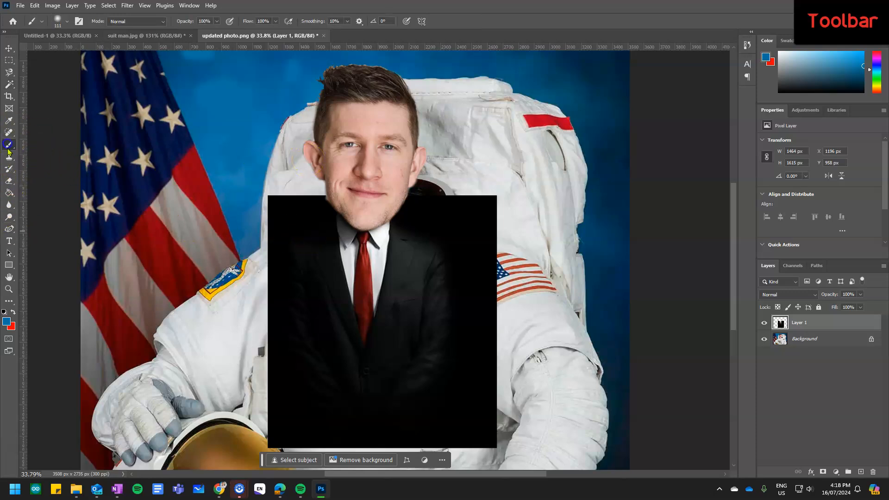
click(12, 312)
click(7, 322)
drag(461, 323, 538, 436)
click(652, 306)
- Set a soft brush of 190 px with 3% hardness and paint black beside the head above the suit
right_click(523, 159)
drag(591, 179, 625, 183)
click(596, 179)
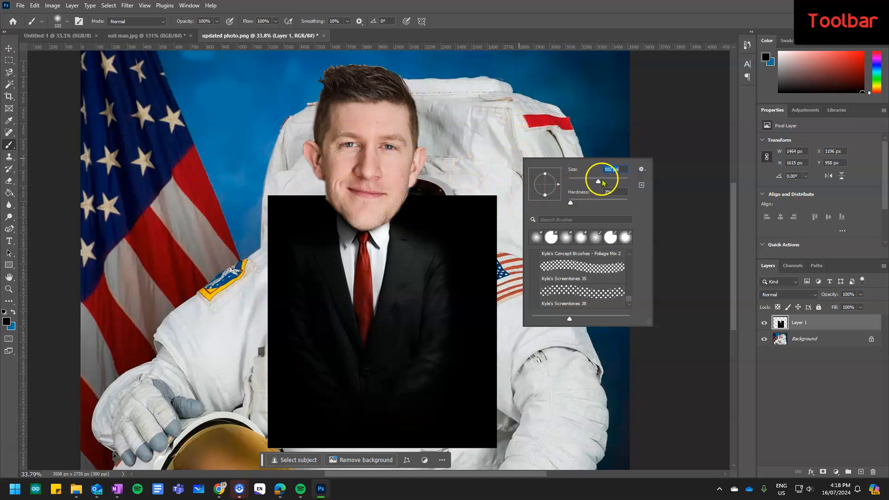
mouse_move(473, 183)
mouse_down()
mouse_move(441, 189)
mouse_move(459, 176)
mouse_move(441, 194)
mouse_move(448, 106)
mouse_move(473, 108)
mouse_move(477, 166)
mouse_up()
right_click(445, 185)
click(461, 178)
- Enlarge the brush to 432 px and paint black over the spacesuit and background around the head and suit
right_click(478, 167)
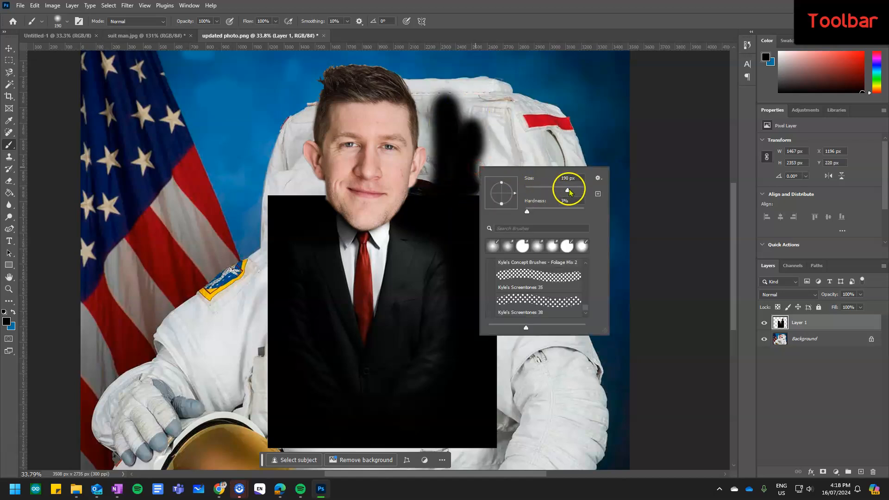
mouse_move(471, 108)
mouse_down()
mouse_move(474, 79)
mouse_move(460, 96)
mouse_move(452, 246)
mouse_move(530, 209)
mouse_move(542, 254)
mouse_move(498, 284)
mouse_move(577, 113)
mouse_move(594, 147)
mouse_move(505, 441)
mouse_move(532, 271)
mouse_up()
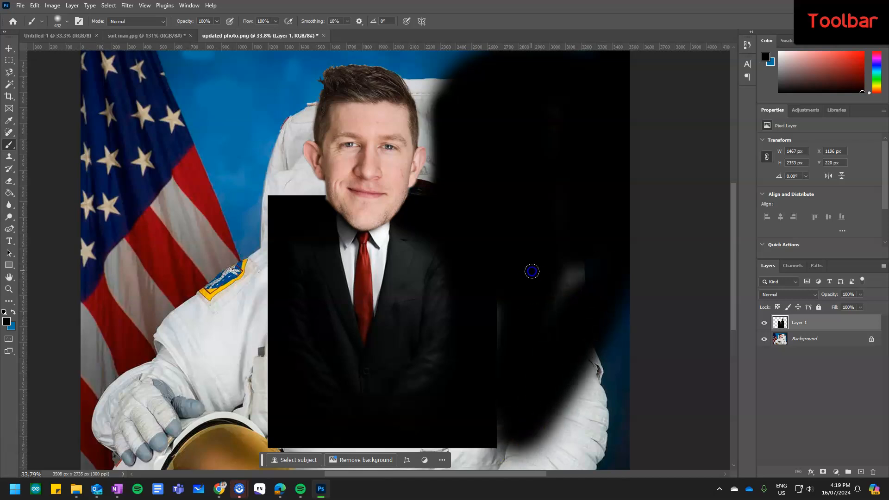
mouse_move(522, 425)
mouse_down()
mouse_move(533, 449)
mouse_move(348, 457)
mouse_move(273, 410)
mouse_move(243, 287)
mouse_move(242, 190)
mouse_move(283, 185)
mouse_move(271, 147)
mouse_move(284, 60)
mouse_move(334, 32)
mouse_move(369, 31)
mouse_move(488, 59)
mouse_move(448, 39)
mouse_move(360, 33)
mouse_move(292, 47)
mouse_move(259, 267)
mouse_move(268, 358)
mouse_move(245, 217)
mouse_move(249, 391)
mouse_move(254, 246)
mouse_move(222, 167)
mouse_move(264, 50)
mouse_move(317, 35)
mouse_move(448, 48)
mouse_move(462, 187)
mouse_move(441, 333)
mouse_up()
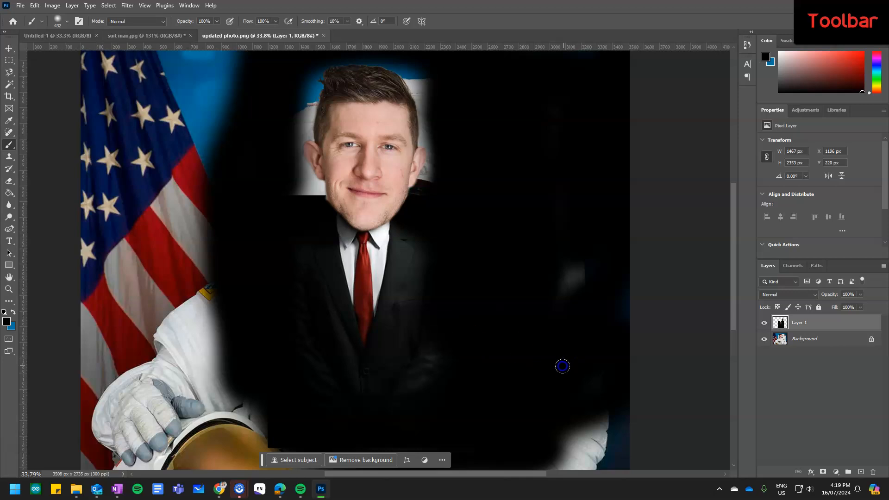
mouse_move(491, 315)
mouse_down()
mouse_move(598, 446)
mouse_move(583, 464)
mouse_move(631, 448)
mouse_move(225, 331)
mouse_move(206, 115)
mouse_move(217, 60)
mouse_move(202, 322)
mouse_move(236, 448)
mouse_move(269, 479)
mouse_move(227, 431)
mouse_move(200, 380)
mouse_move(218, 472)
mouse_up()
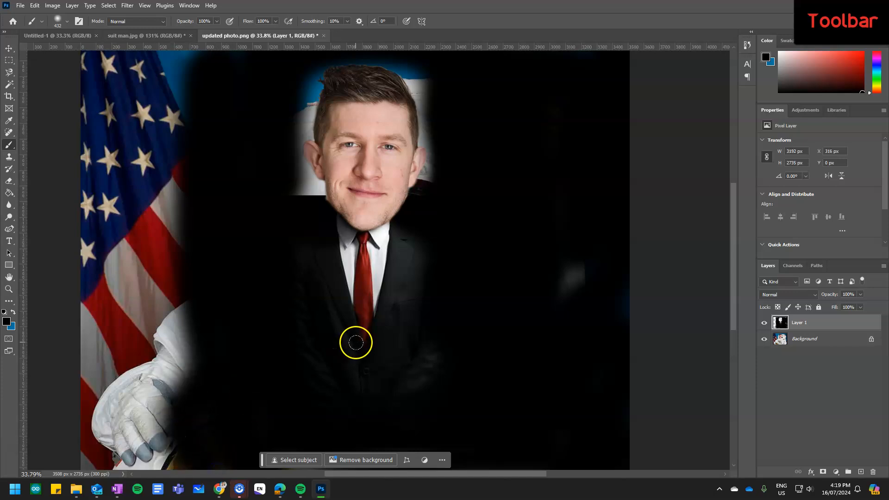
- Fill the unpainted flag side of the suit layer with black using the Paint Bucket at tolerance 32, and undo the extra fill
click(9, 181)
click(10, 193)
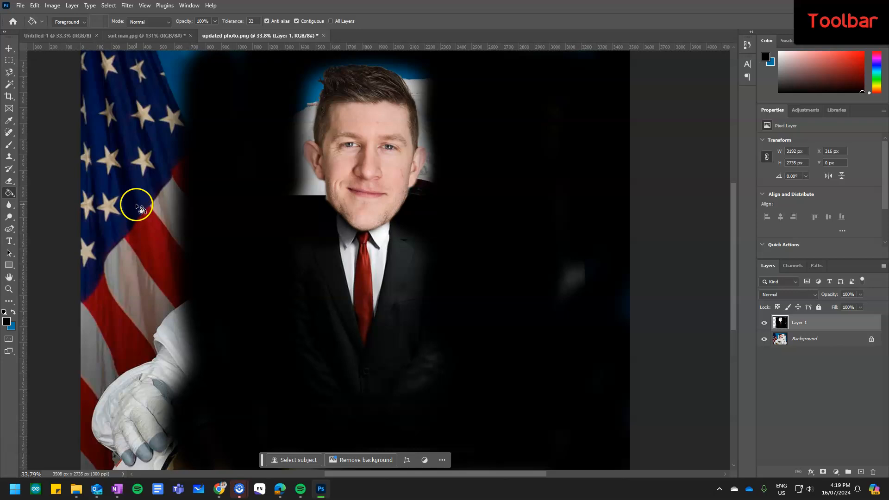
right_click(138, 206)
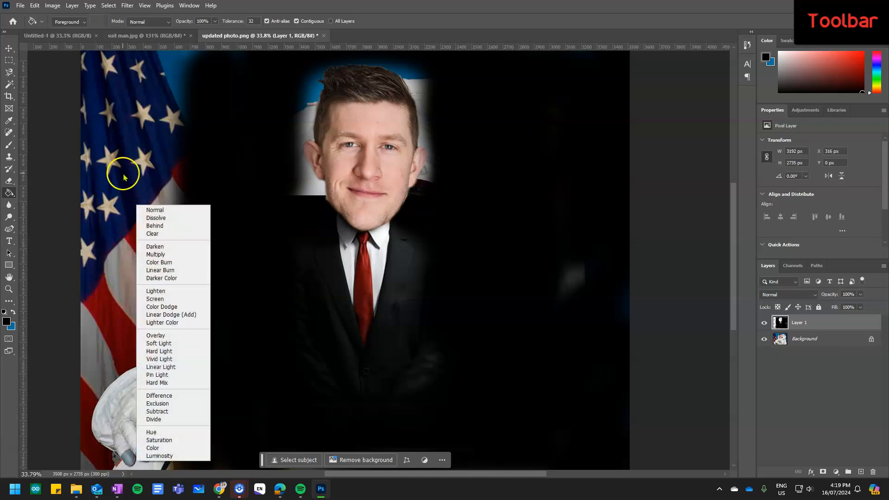
click(123, 177)
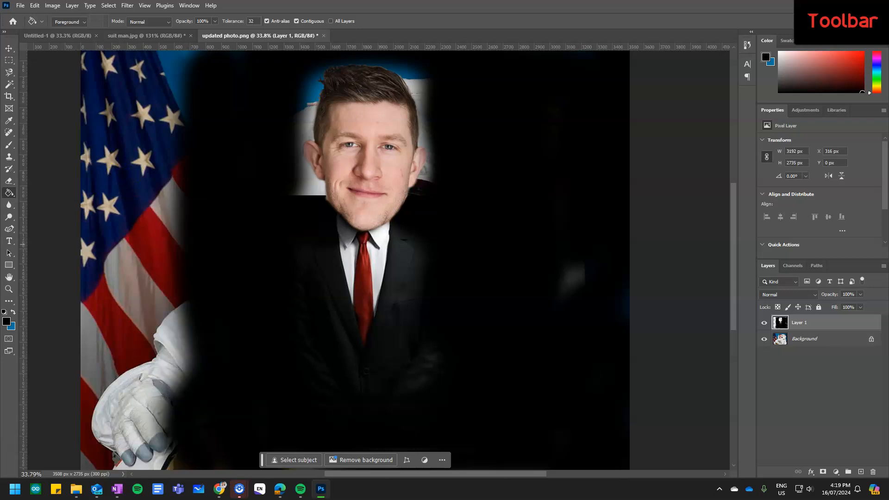
click(146, 160)
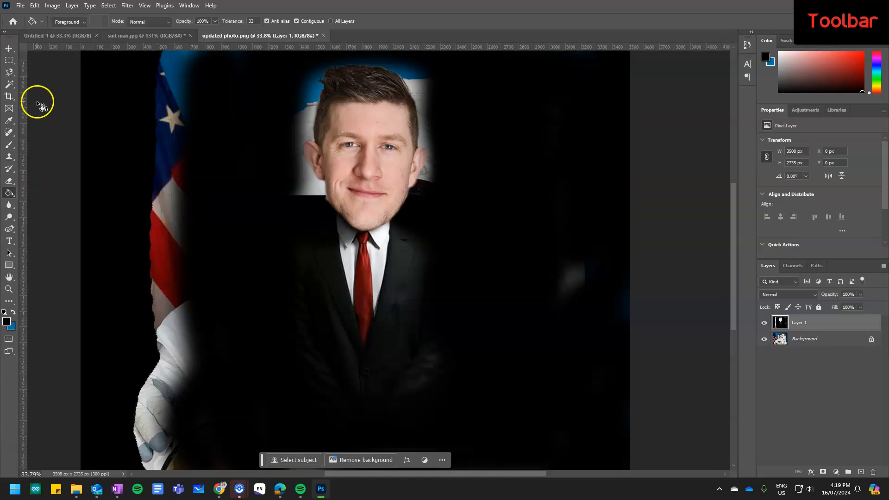
click(168, 159)
key(ctrl+z)
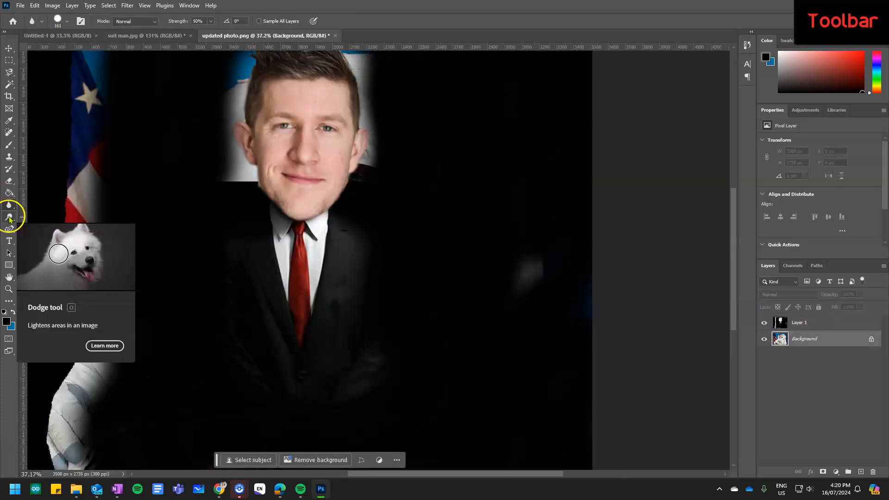
- Lighten the face on the Background layer with the Dodge tool at 65 px, Midtones range and 50% exposure
click(8, 217)
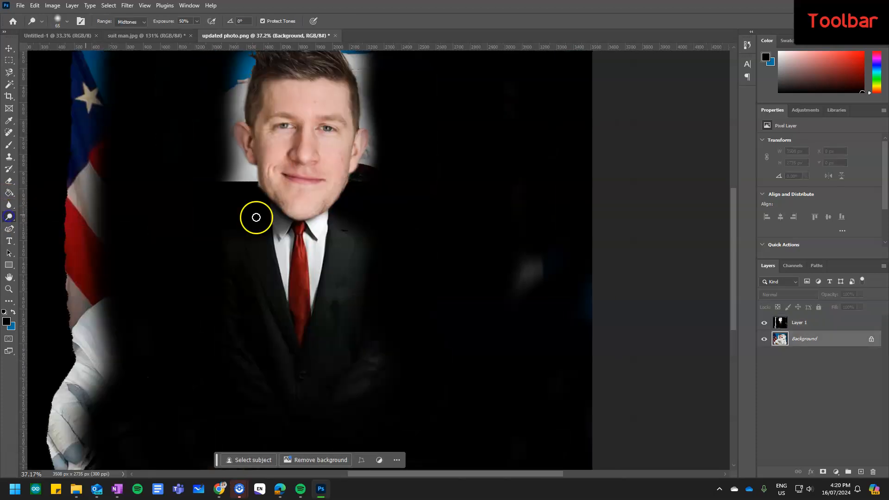
drag(328, 134, 326, 131)
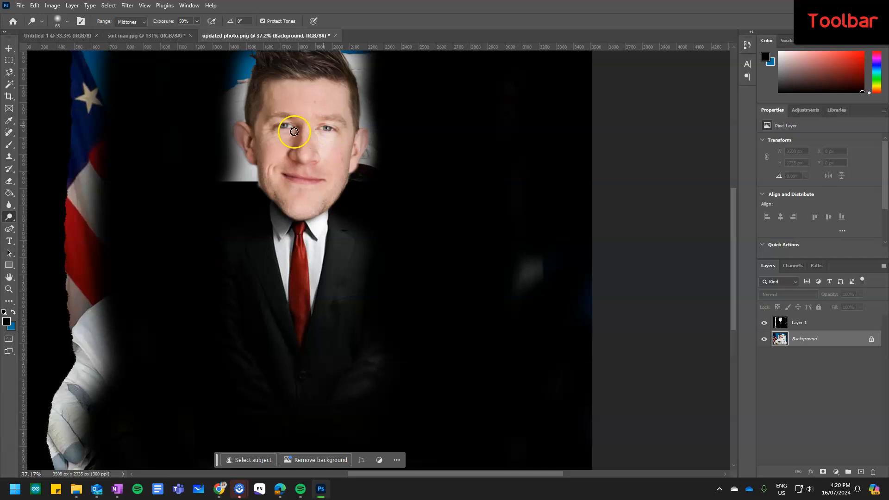
alt+scroll(308, 120, up, 2)
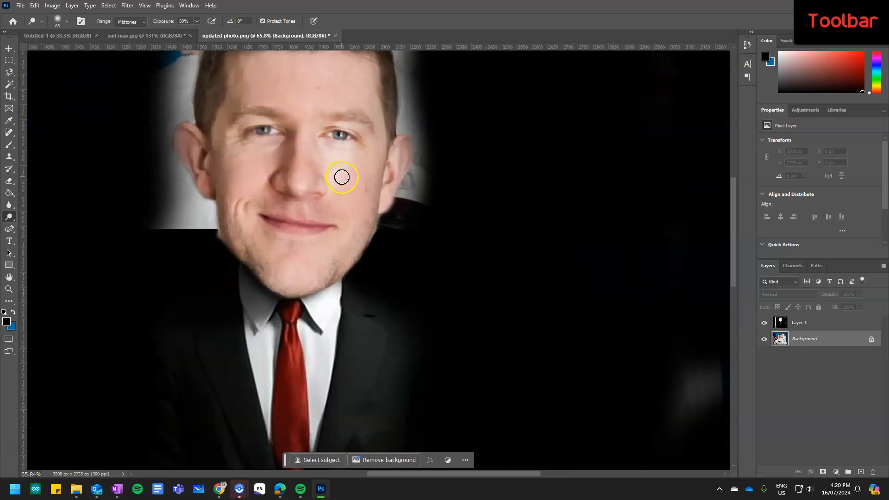
mouse_move(320, 122)
mouse_down()
mouse_move(362, 117)
mouse_move(360, 159)
mouse_move(341, 163)
mouse_move(333, 128)
mouse_move(317, 140)
mouse_move(336, 170)
mouse_move(372, 131)
mouse_move(323, 117)
mouse_move(310, 154)
mouse_move(353, 145)
mouse_move(326, 122)
mouse_move(290, 112)
mouse_move(232, 124)
mouse_move(245, 138)
mouse_move(302, 136)
mouse_move(258, 152)
mouse_move(281, 165)
mouse_move(281, 179)
mouse_move(283, 159)
mouse_move(324, 167)
mouse_move(326, 190)
mouse_move(366, 158)
mouse_move(370, 179)
mouse_move(328, 183)
mouse_move(292, 169)
mouse_move(257, 180)
mouse_move(262, 167)
mouse_move(247, 182)
mouse_move(239, 119)
mouse_move(246, 101)
mouse_move(345, 104)
mouse_move(369, 117)
mouse_move(287, 105)
mouse_move(332, 109)
mouse_move(273, 92)
mouse_move(229, 104)
mouse_move(230, 131)
mouse_up()
drag(378, 116, 340, 201)
mouse_move(387, 175)
mouse_down()
mouse_move(346, 197)
mouse_move(347, 210)
mouse_move(359, 179)
mouse_move(283, 198)
mouse_move(274, 174)
mouse_up()
scroll(378, 209, down, 3)
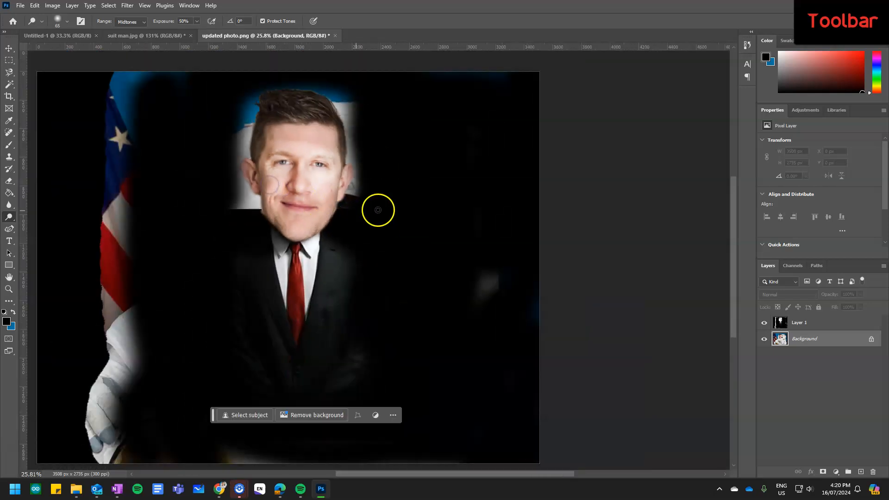
scroll(378, 210, down, 1)
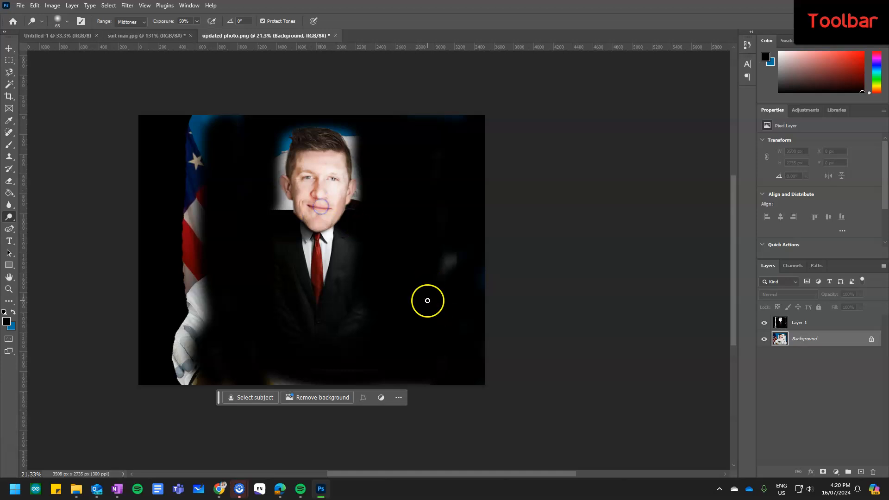
- Enlarge the Dodge brush to 243 px and lighten the face on the Background layer
right_click(334, 262)
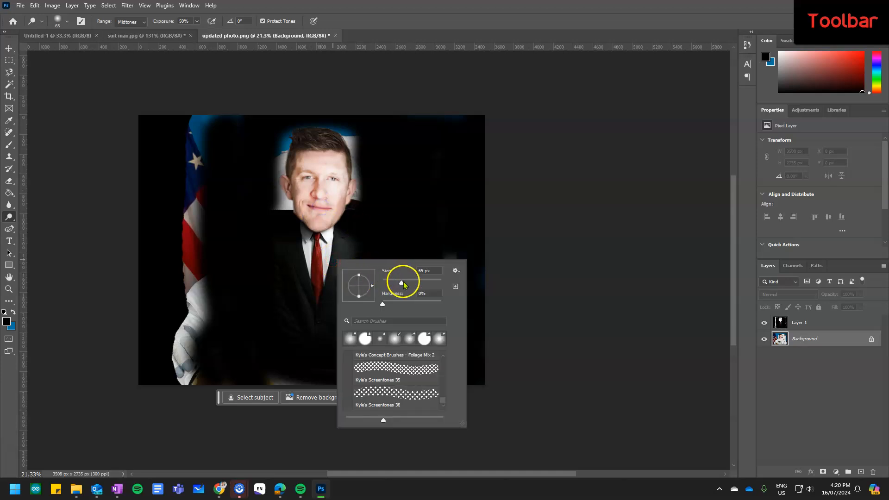
drag(383, 303, 388, 304)
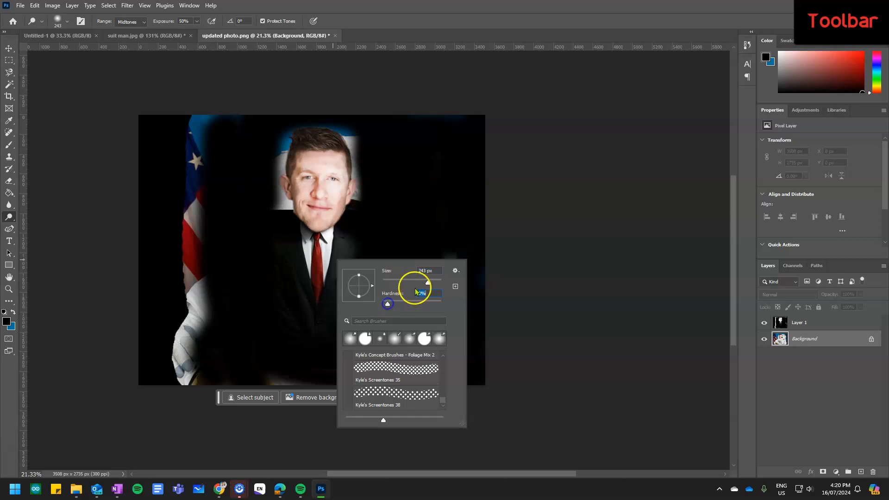
click(328, 263)
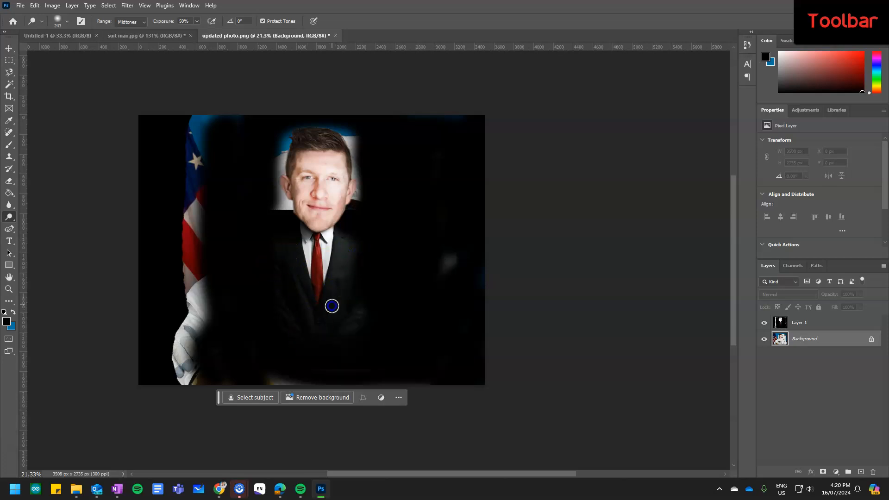
mouse_move(327, 193)
mouse_down()
mouse_move(350, 151)
mouse_move(335, 183)
mouse_move(315, 169)
mouse_move(300, 126)
mouse_move(305, 171)
mouse_move(331, 91)
mouse_move(334, 215)
mouse_move(349, 149)
mouse_move(344, 179)
mouse_move(303, 141)
mouse_up()
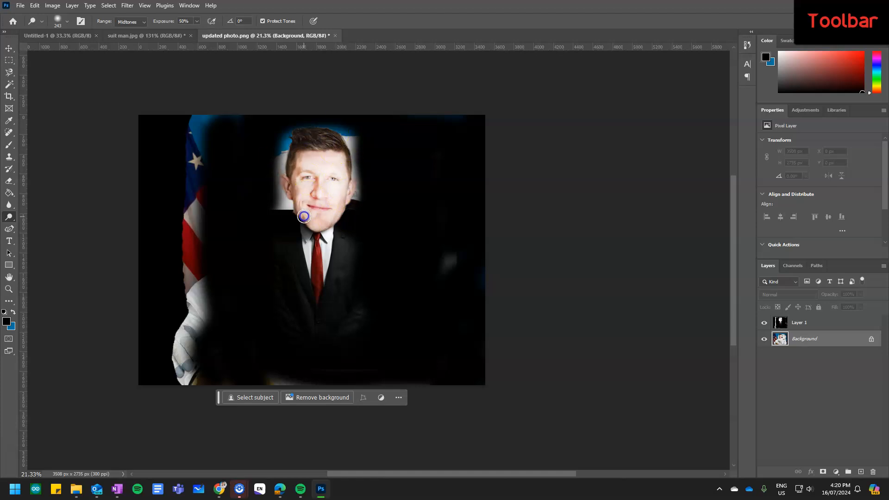
- Darken the face on the Background layer with the Burn tool at 193 px, Midtones range and 50% exposure
right_click(8, 220)
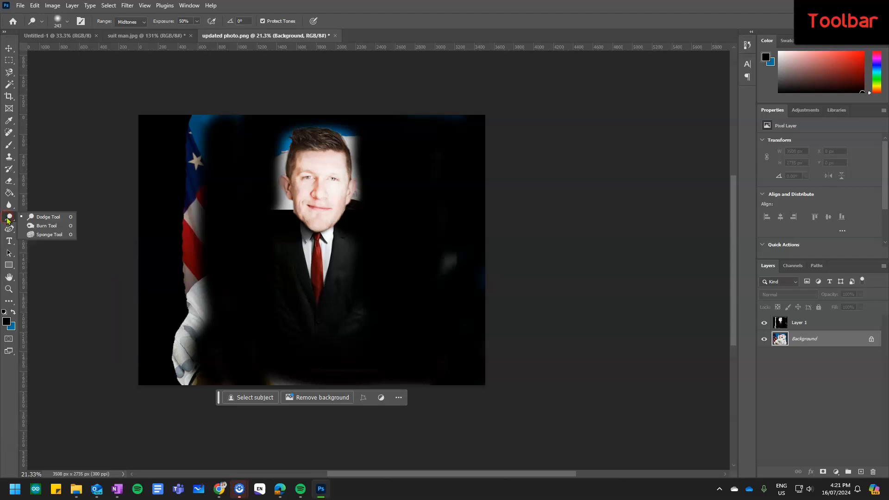
click(42, 226)
right_click(310, 191)
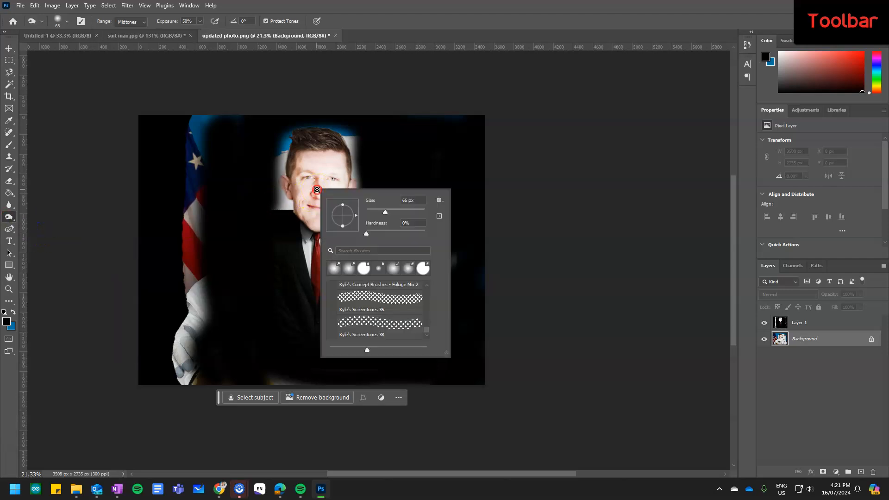
click(319, 196)
mouse_move(319, 196)
mouse_down()
mouse_move(349, 200)
mouse_move(315, 207)
mouse_move(295, 178)
mouse_move(353, 159)
mouse_move(341, 141)
mouse_move(318, 134)
mouse_move(337, 165)
mouse_up()
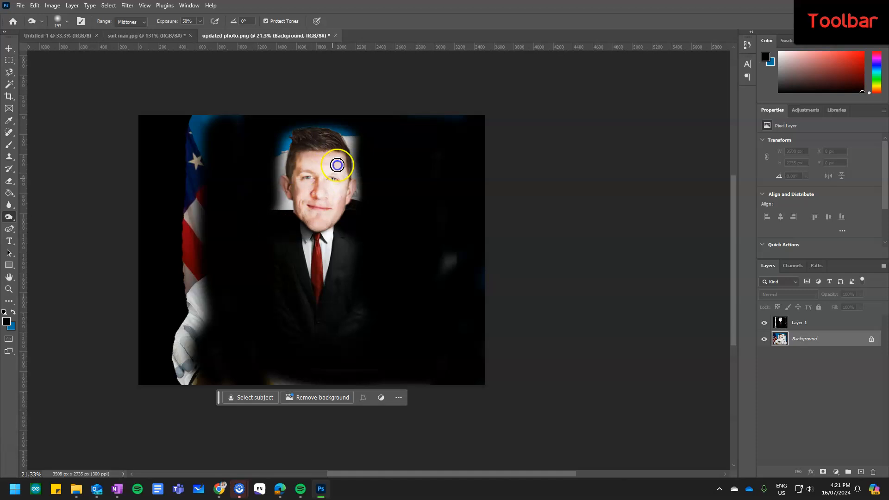
click(9, 231)
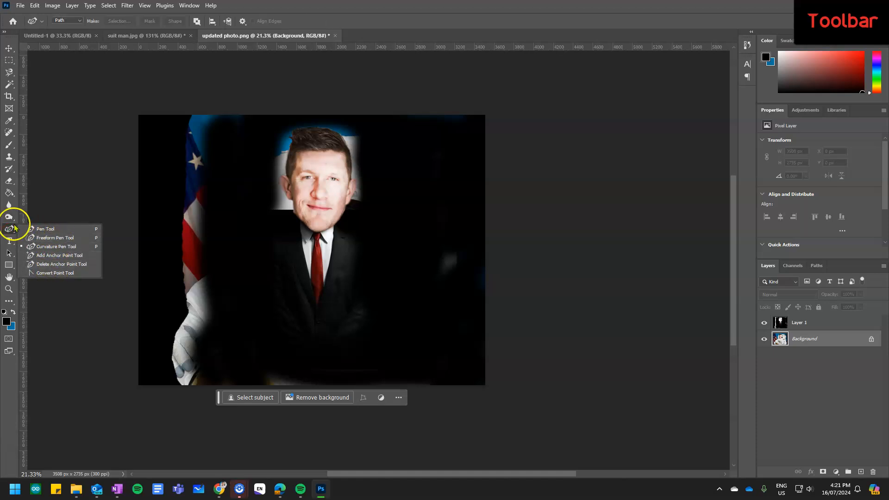
click(7, 231)
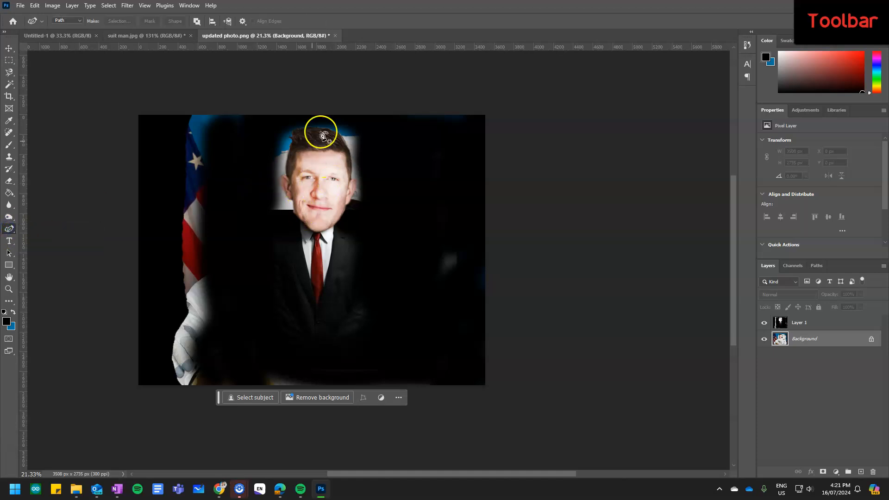
click(10, 74)
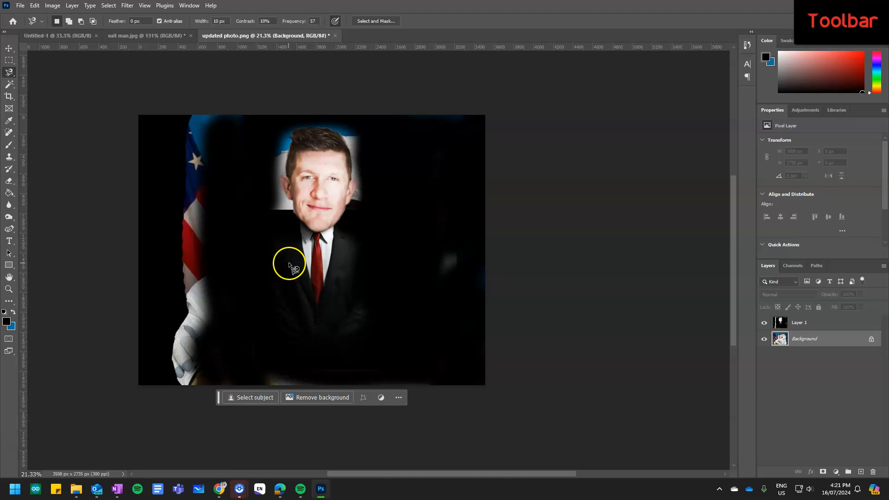
- Create a wide paragraph text box across the suit and replace its placeholder with "text"
click(9, 241)
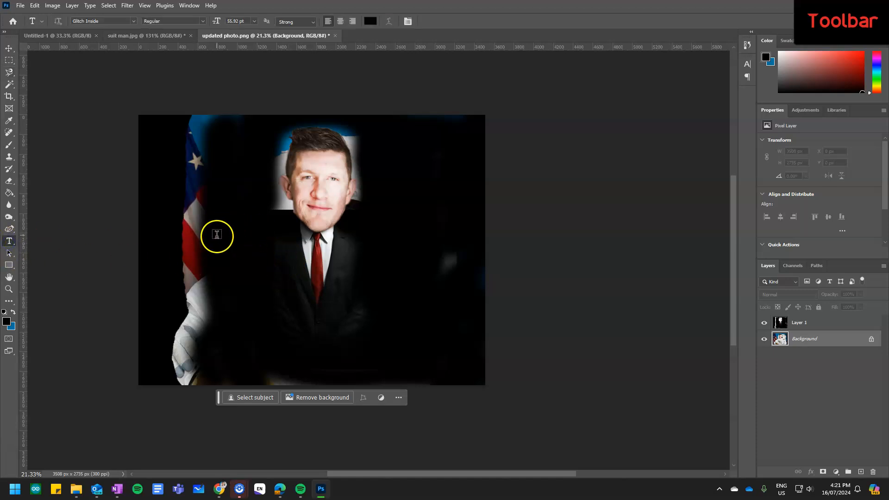
drag(222, 241, 418, 320)
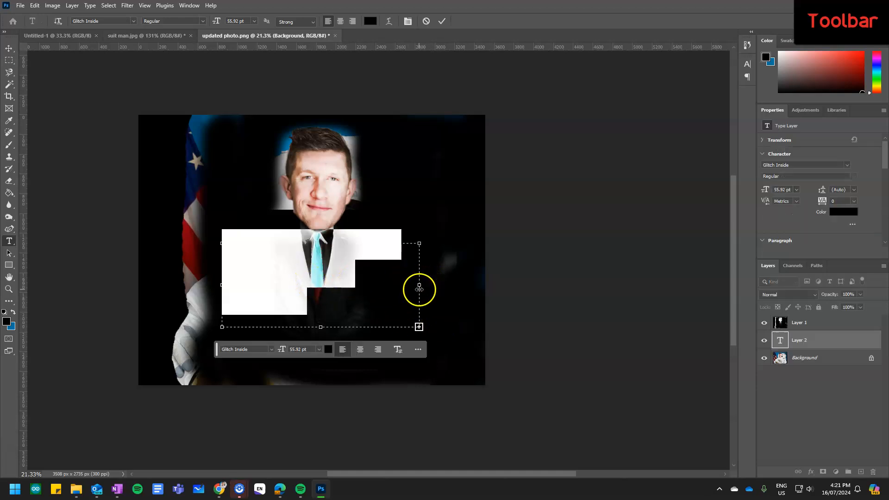
drag(419, 286, 440, 286)
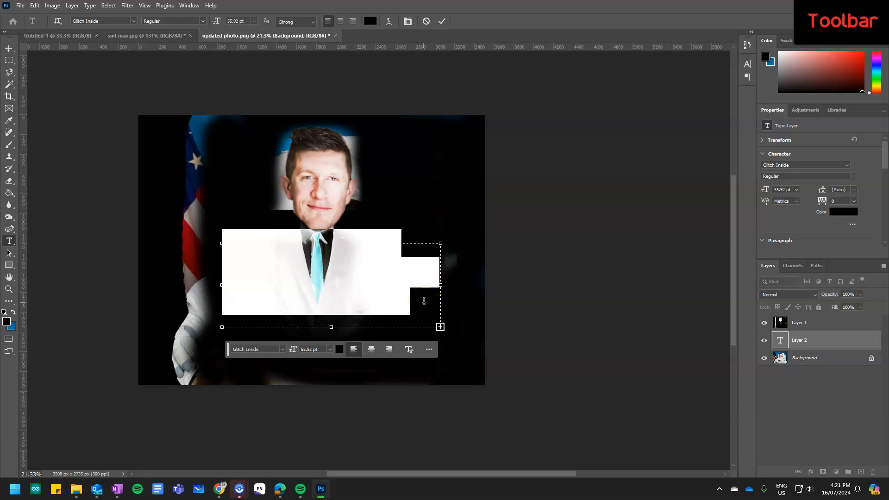
key(BackSpace)
text(test)
- Format the whole text in red at 72 pt with the Terminator Real NFI font
key(ctrl+a)
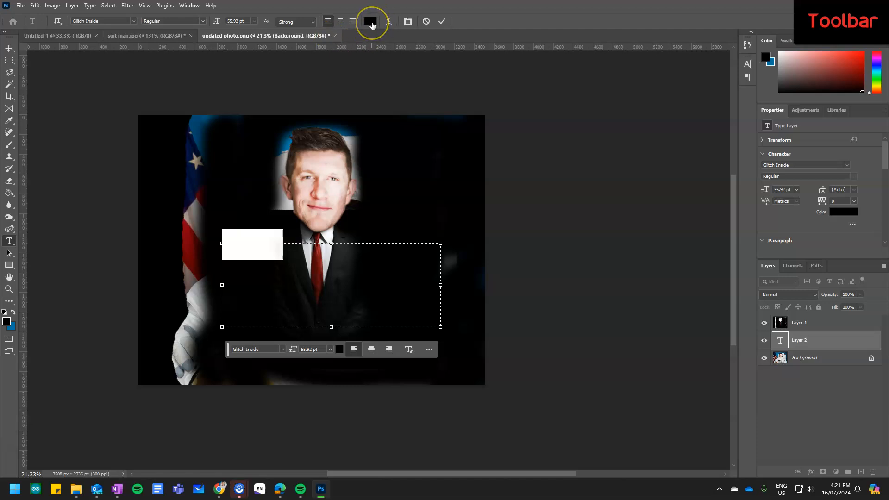
drag(827, 90, 858, 60)
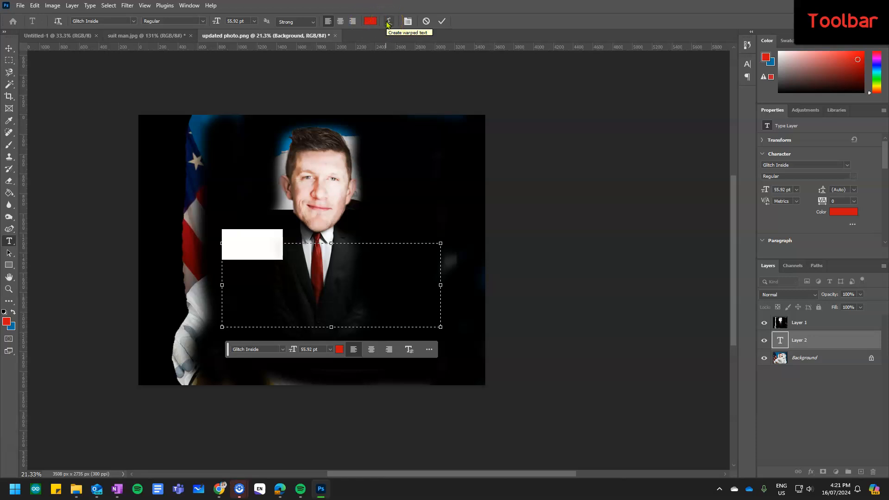
click(254, 22)
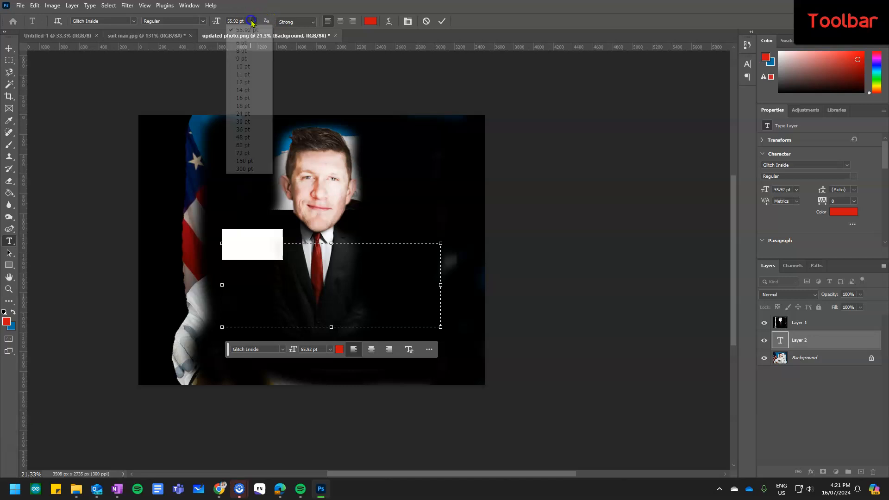
click(240, 153)
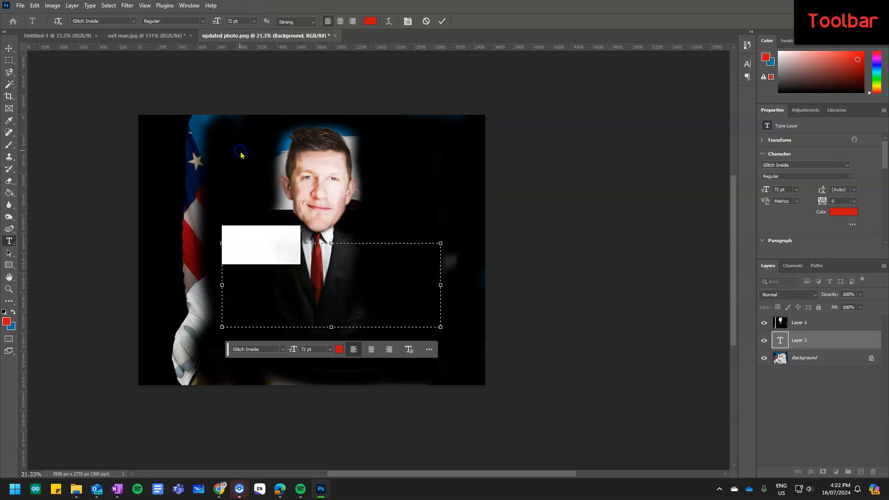
click(134, 22)
click(184, 104)
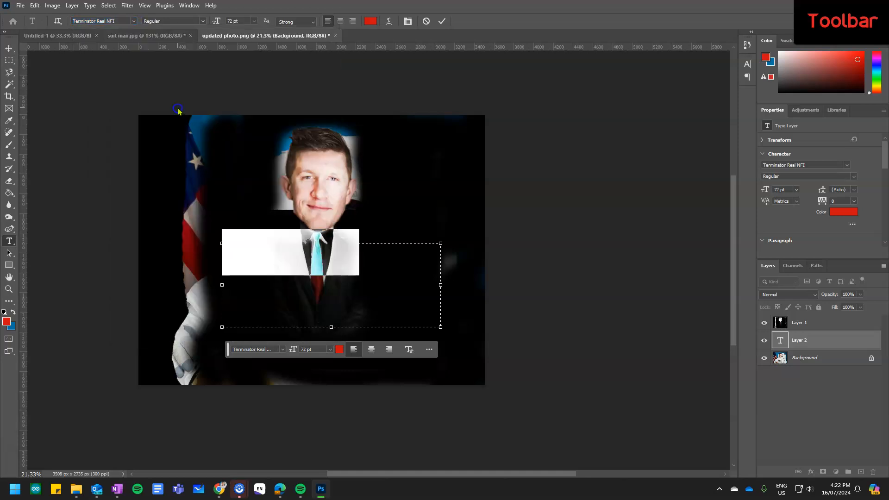
- Recolour the text a brighter red and move its layer above the suit layer, Layer 1
key(ctrl+a)
click(371, 18)
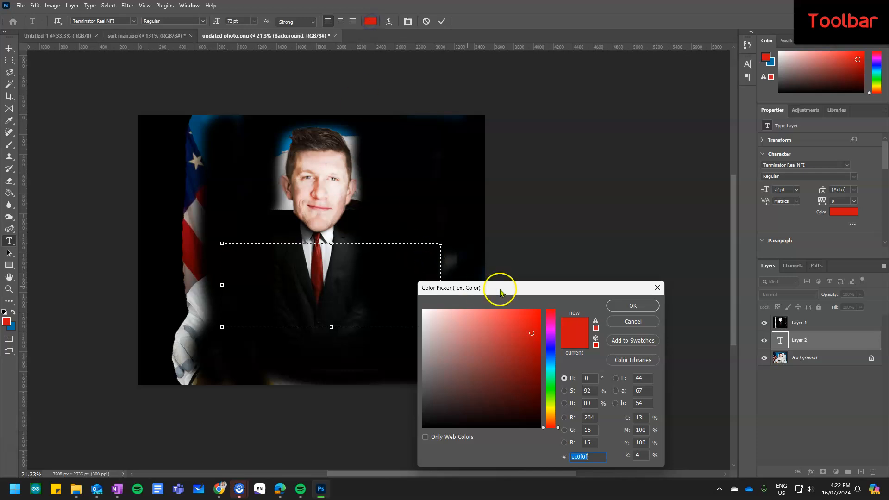
click(616, 305)
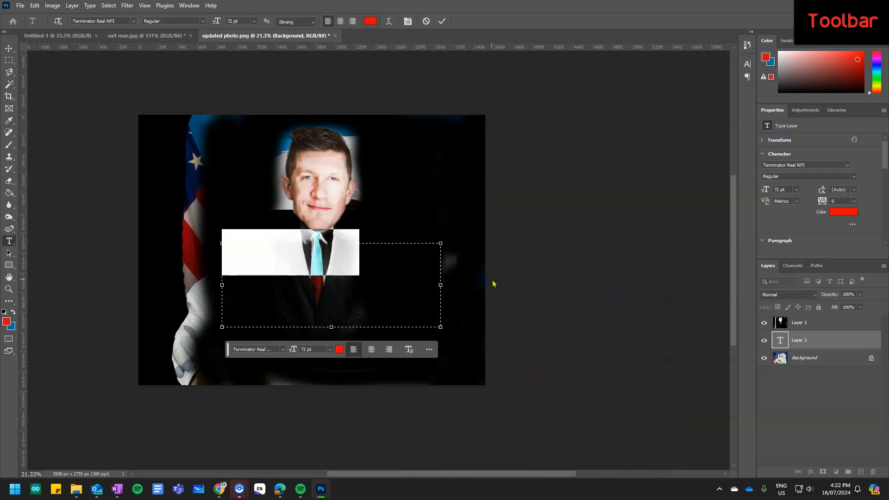
click(455, 277)
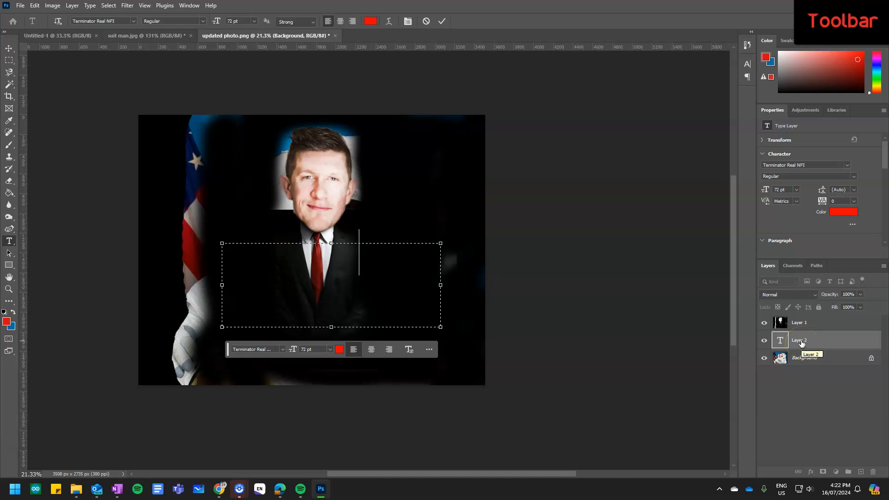
drag(800, 341, 801, 320)
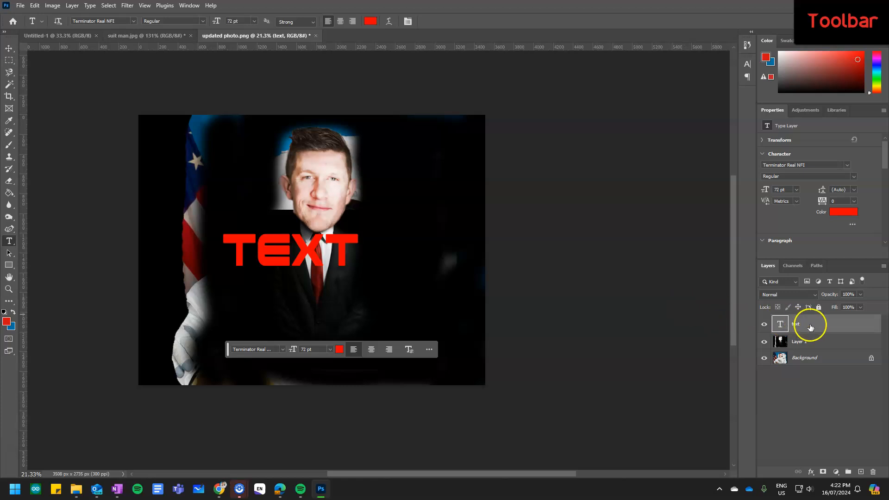
click(773, 324)
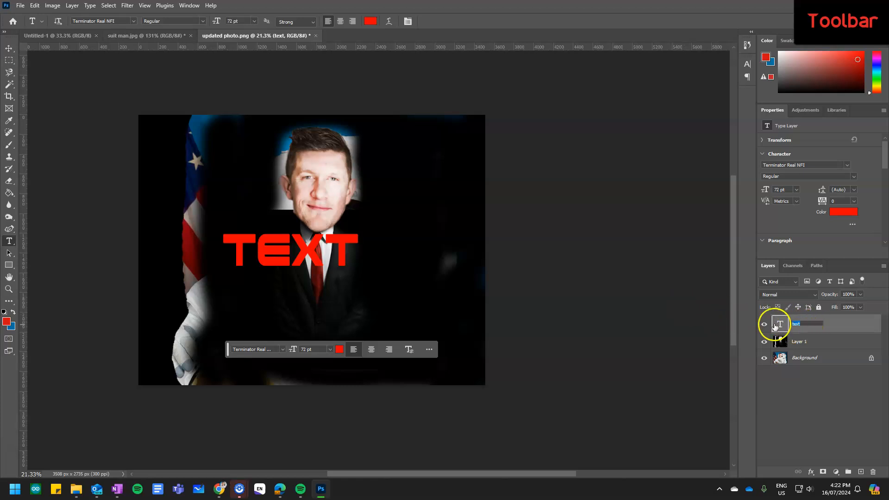
double_click(780, 326)
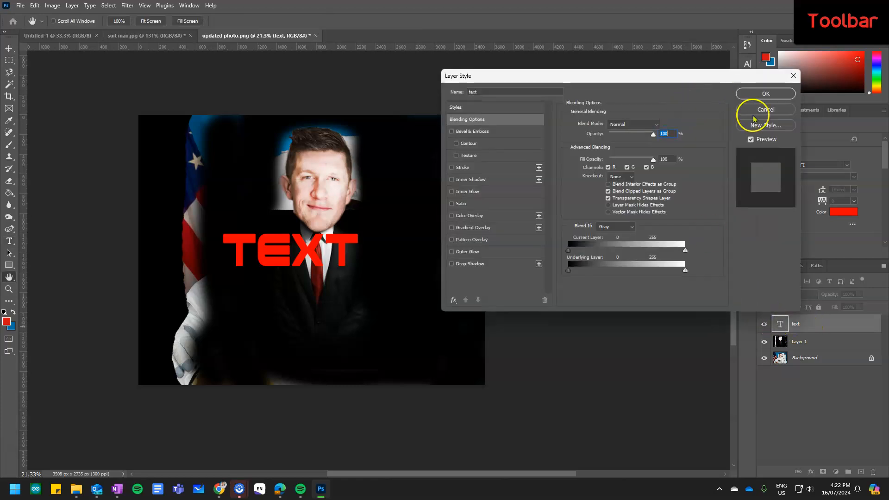
click(766, 109)
double_click(794, 325)
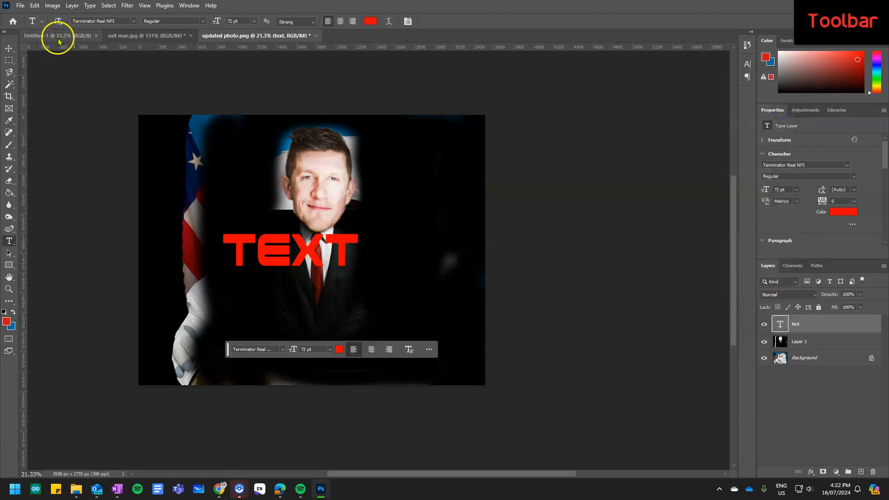
click(9, 48)
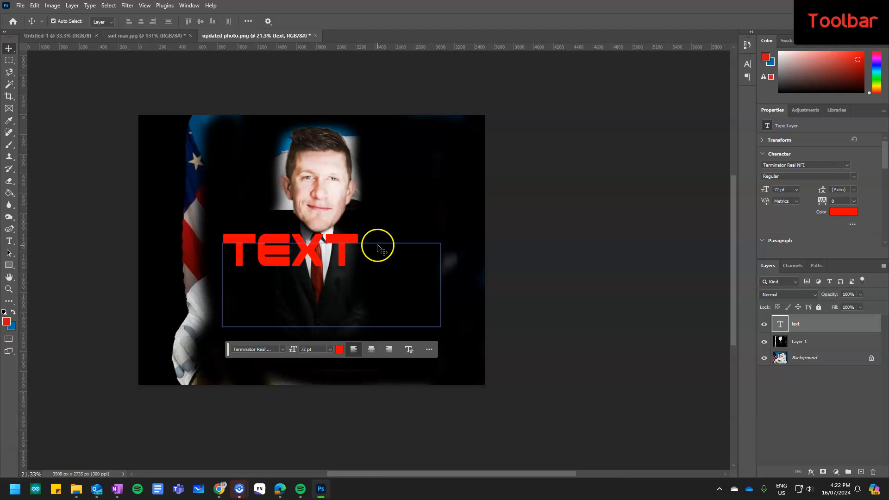
double_click(351, 241)
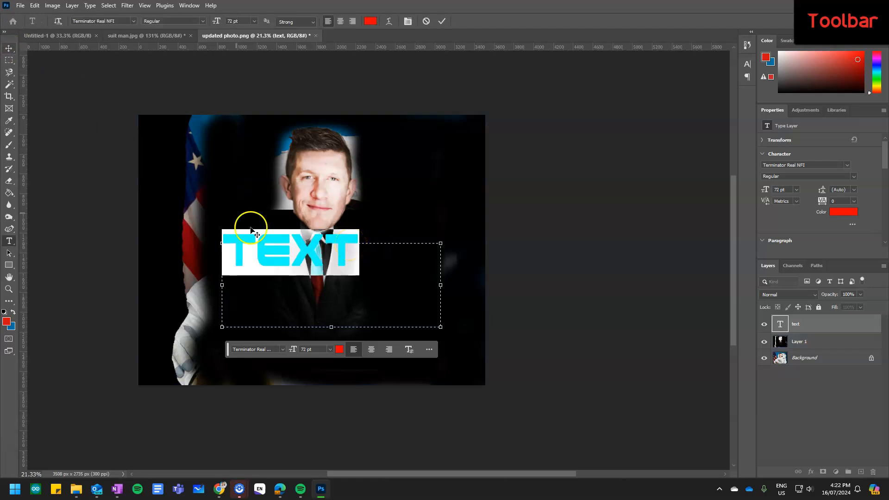
click(299, 252)
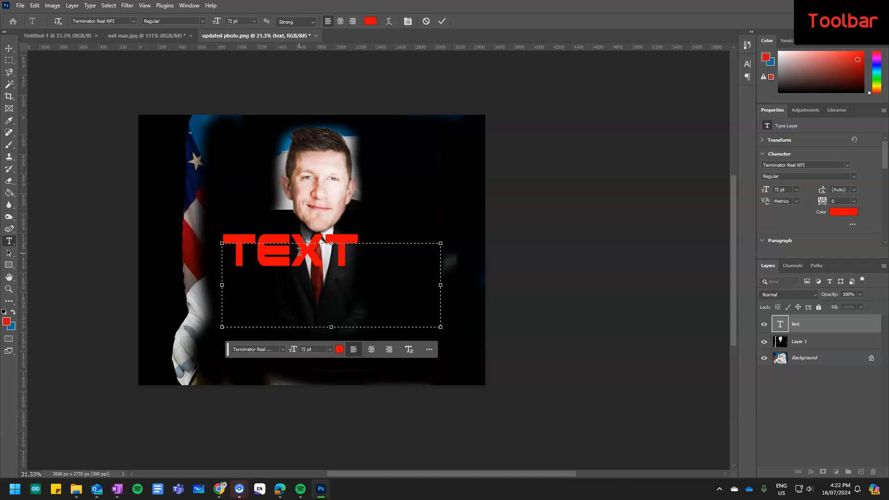
click(815, 343)
key(v)
- Scale the text to 161.36% with Free Transform and move it to the lower right of the image
click(811, 323)
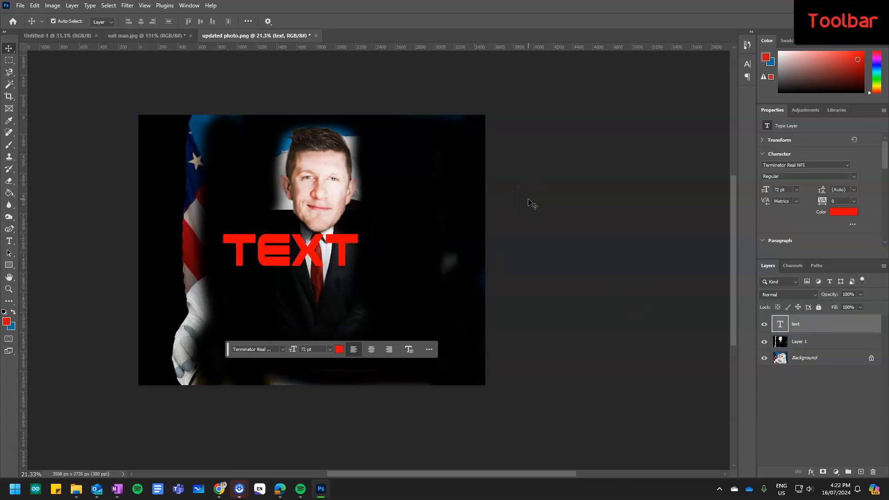
key(ctrl+t)
drag(369, 246, 374, 264)
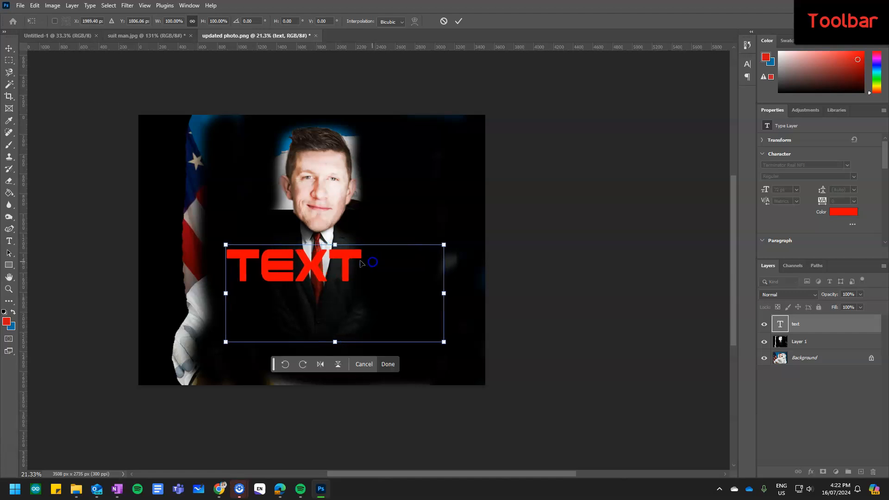
drag(443, 342, 577, 401)
drag(379, 273, 413, 341)
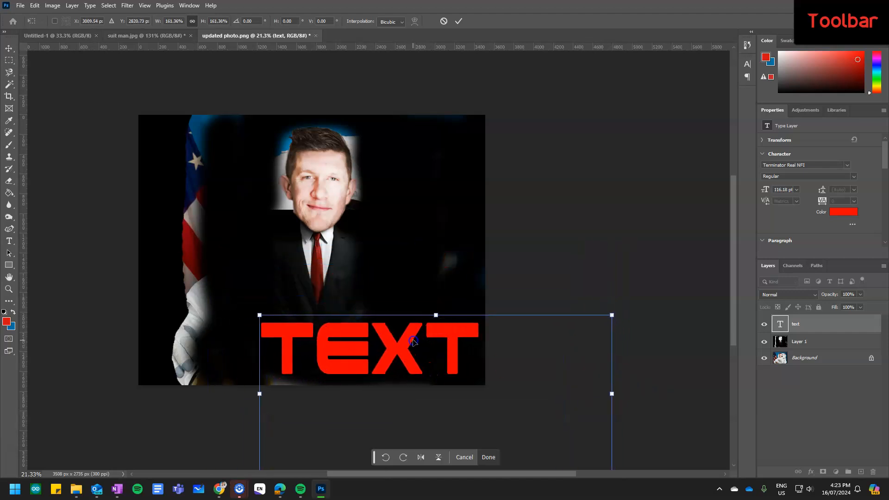
key(Return)
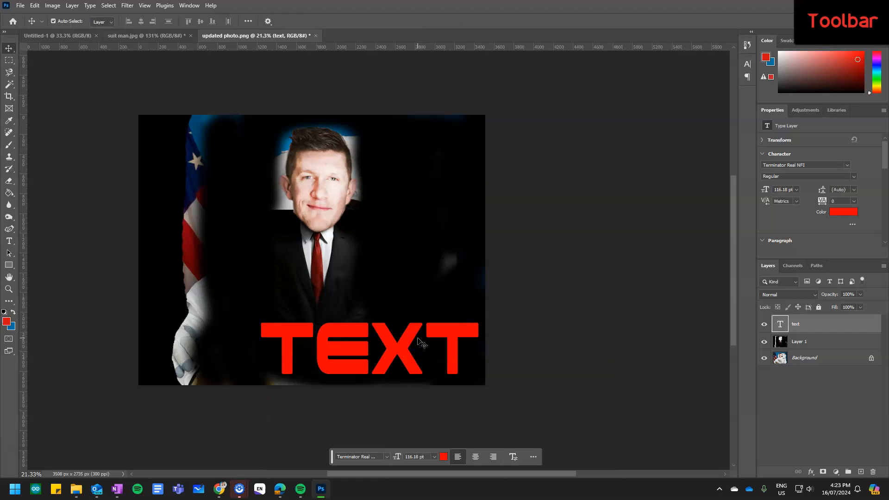
key(ctrl+t)
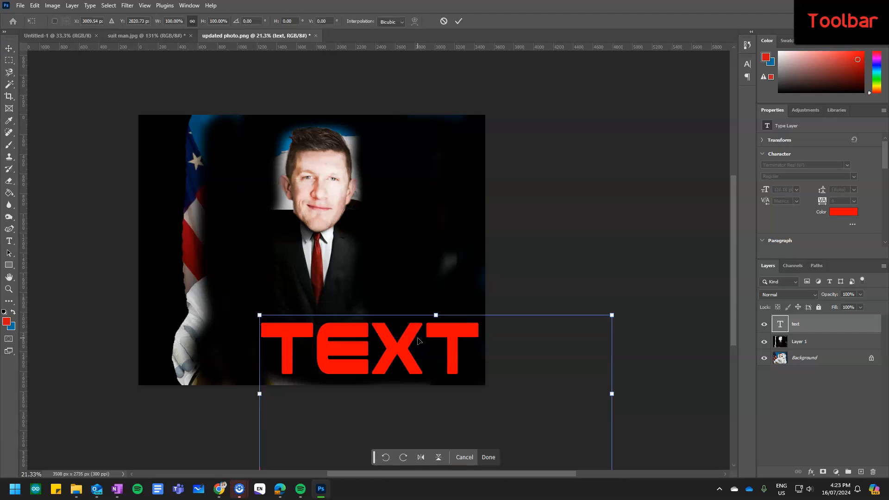
key(Return)
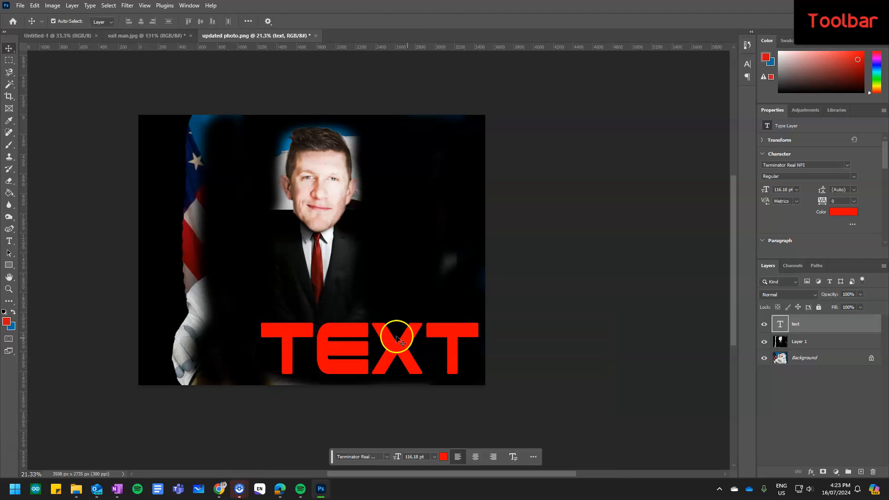
- Draw a red rectangle of 948 x 862 px beside the suit over the flag and give it a blue stroke
click(9, 265)
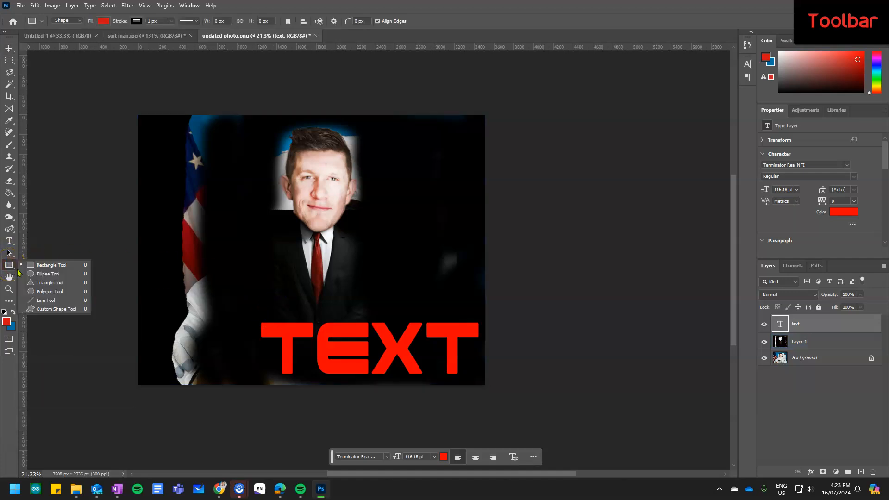
click(50, 265)
mouse_move(187, 211)
mouse_down()
mouse_move(301, 297)
mouse_move(281, 296)
mouse_up()
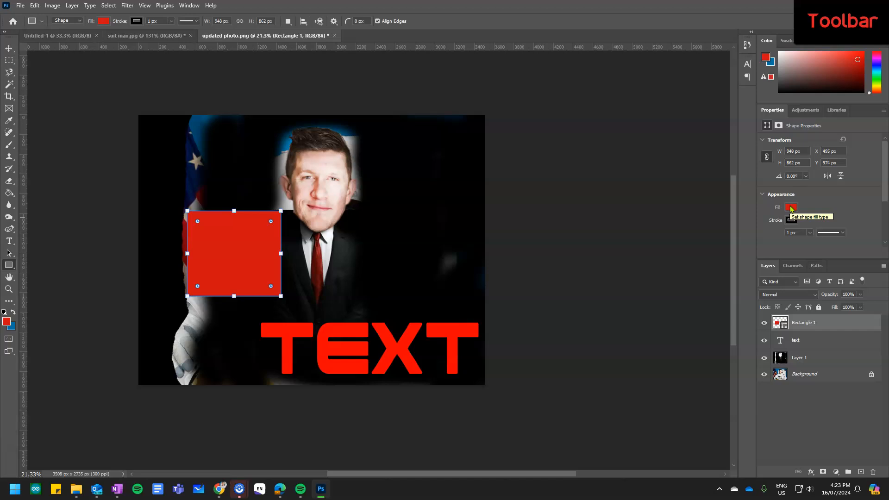
click(790, 221)
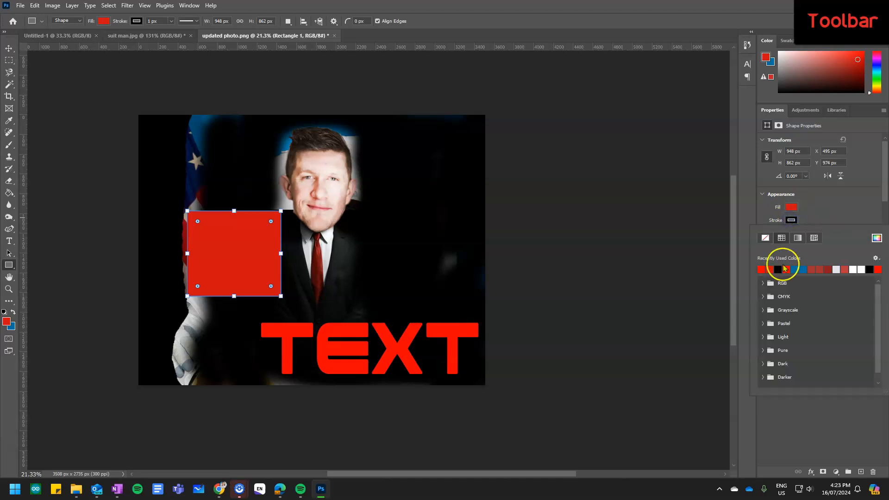
click(802, 270)
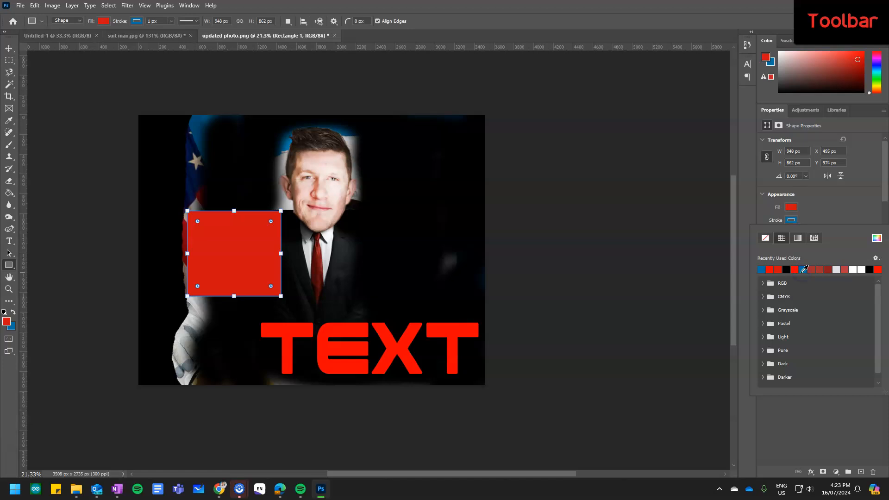
click(260, 222)
- Undo the rectangle with its stroke colour and the text's enlargement and move, and try to redo
key(ctrl+z)
key(ctrl+z)
key(ctrl+z)
key(ctrl+z)
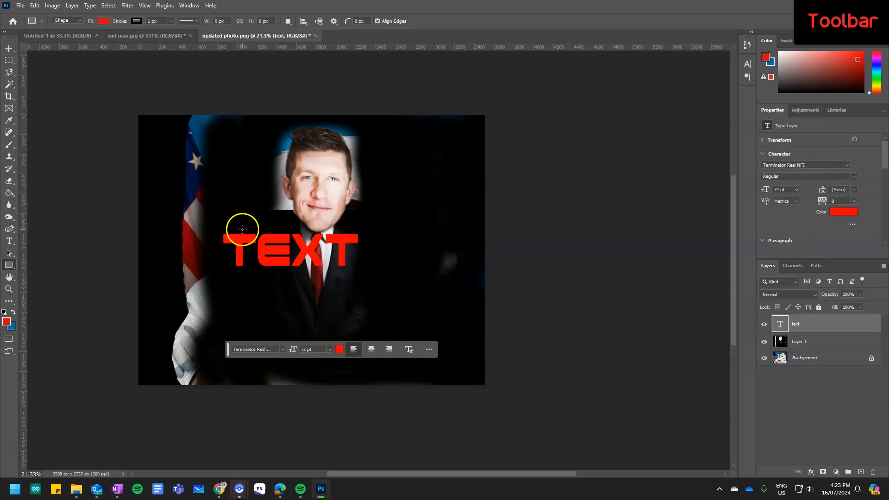
key(ctrl+y)
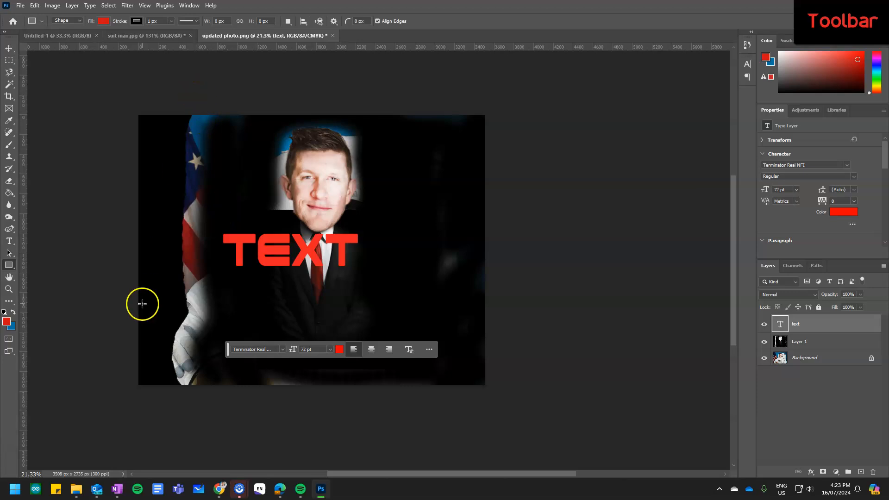